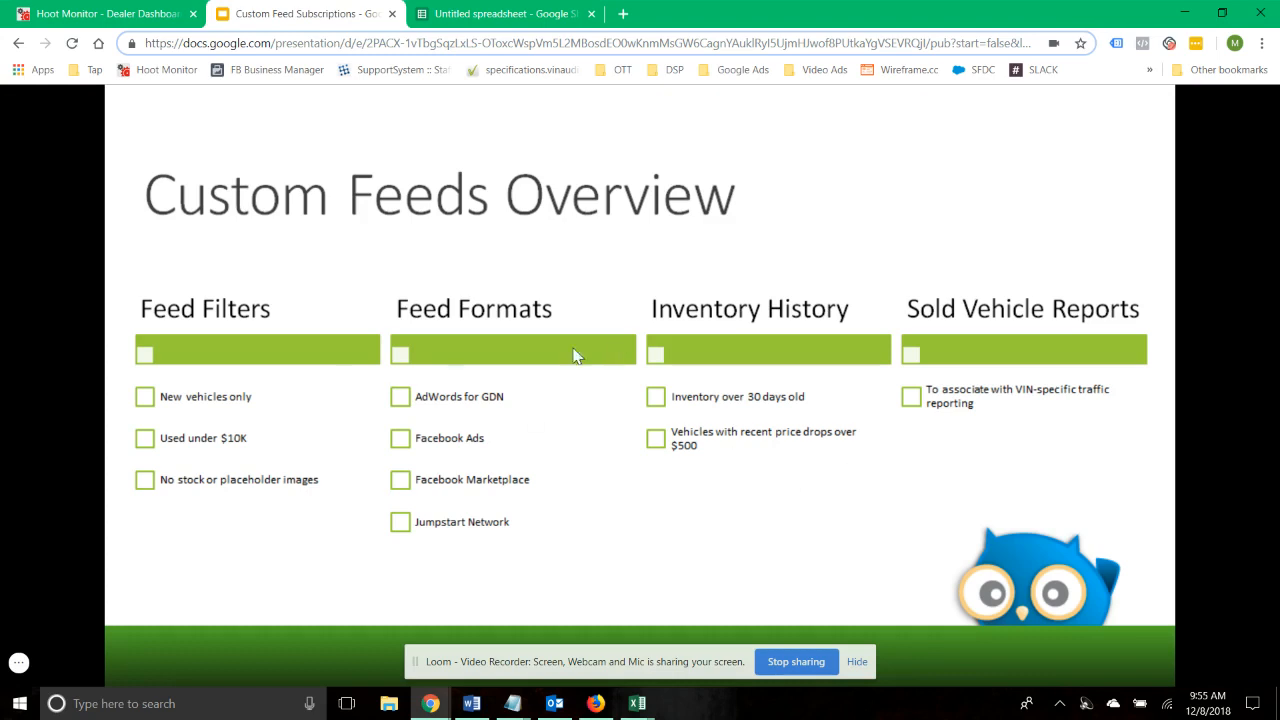
Step: Switch to the Hoot Monitor dealer dashboard and view the Facebook Default Feed data in Texas Toyota of Grapevine's inventory feeds
click(145, 12)
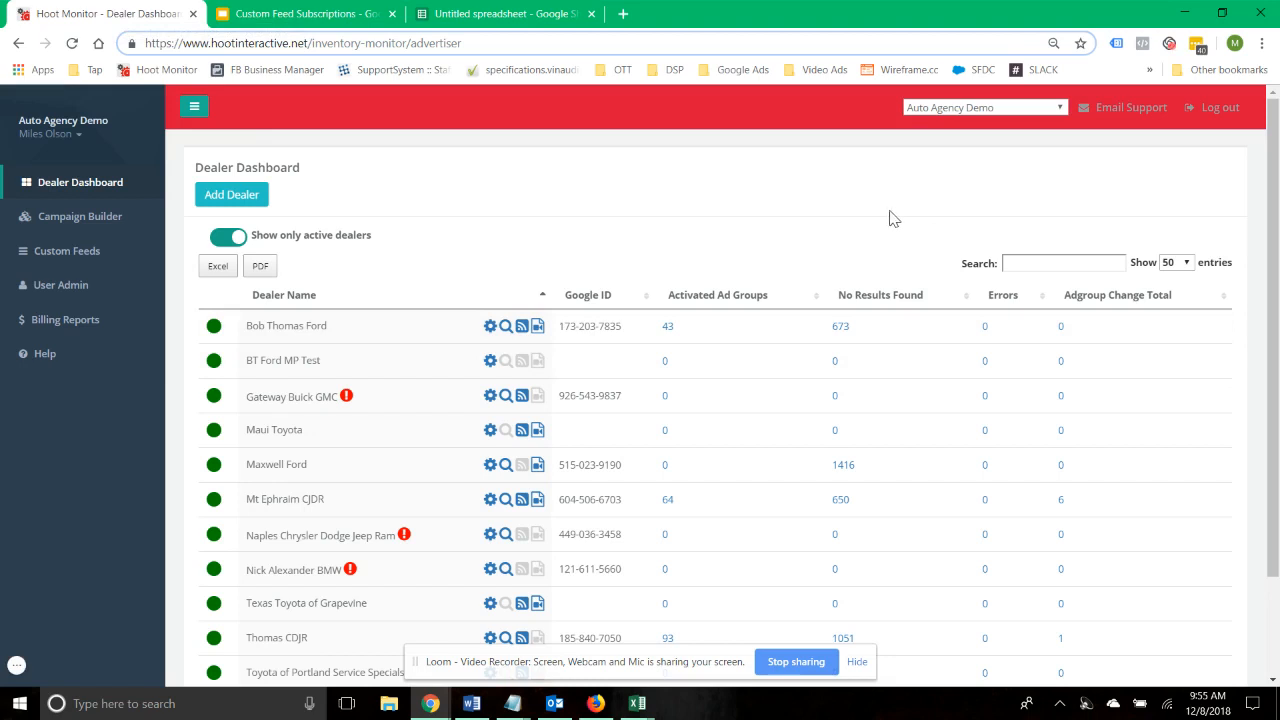
scroll(620, 450, down, 2)
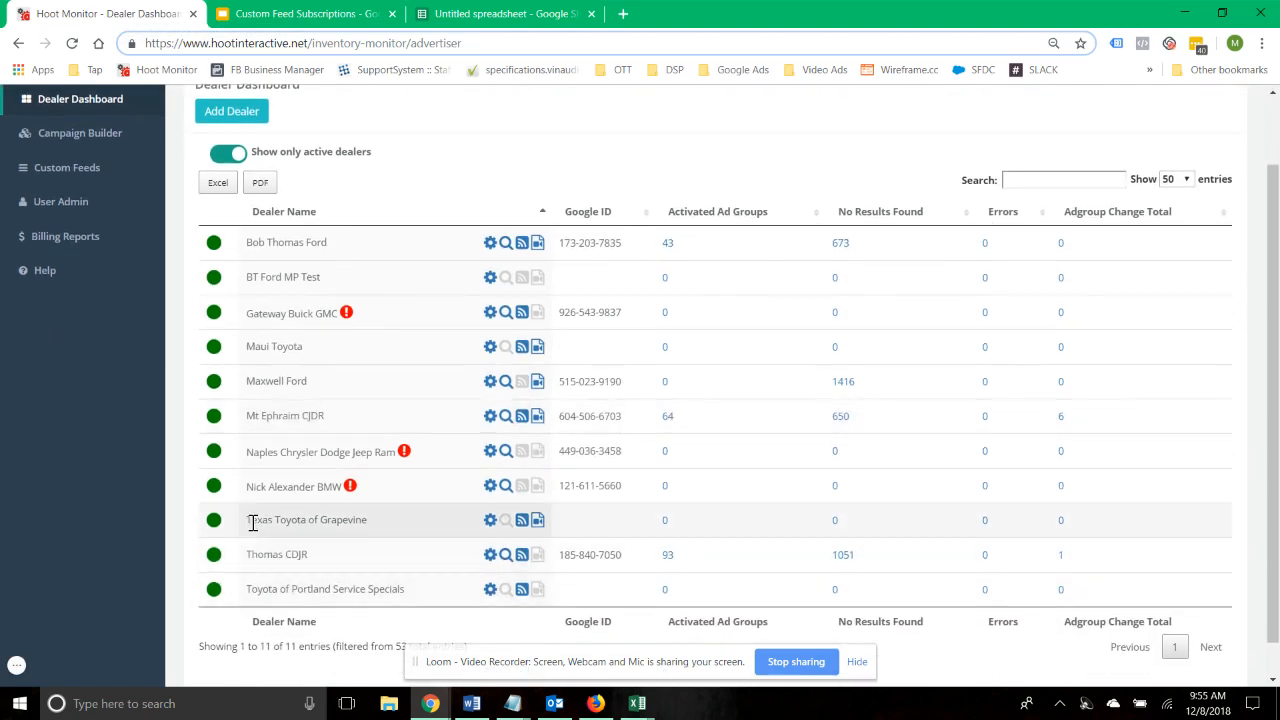
click(518, 522)
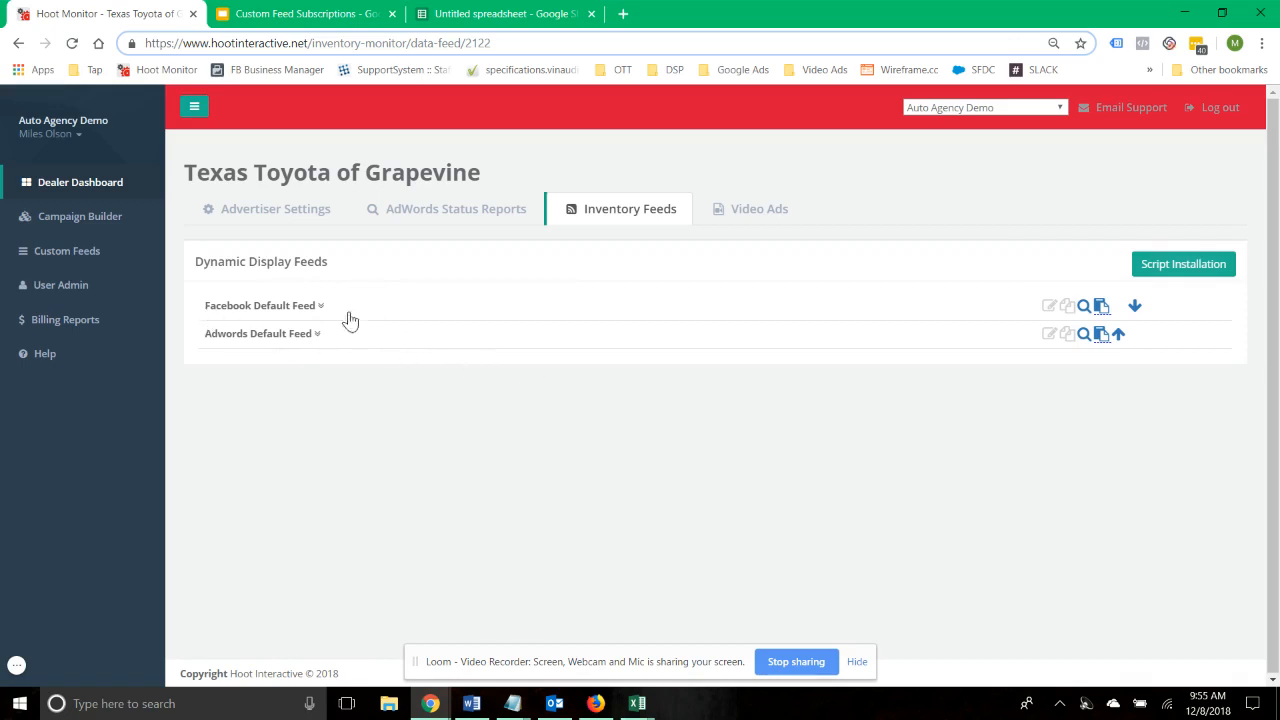
click(1084, 305)
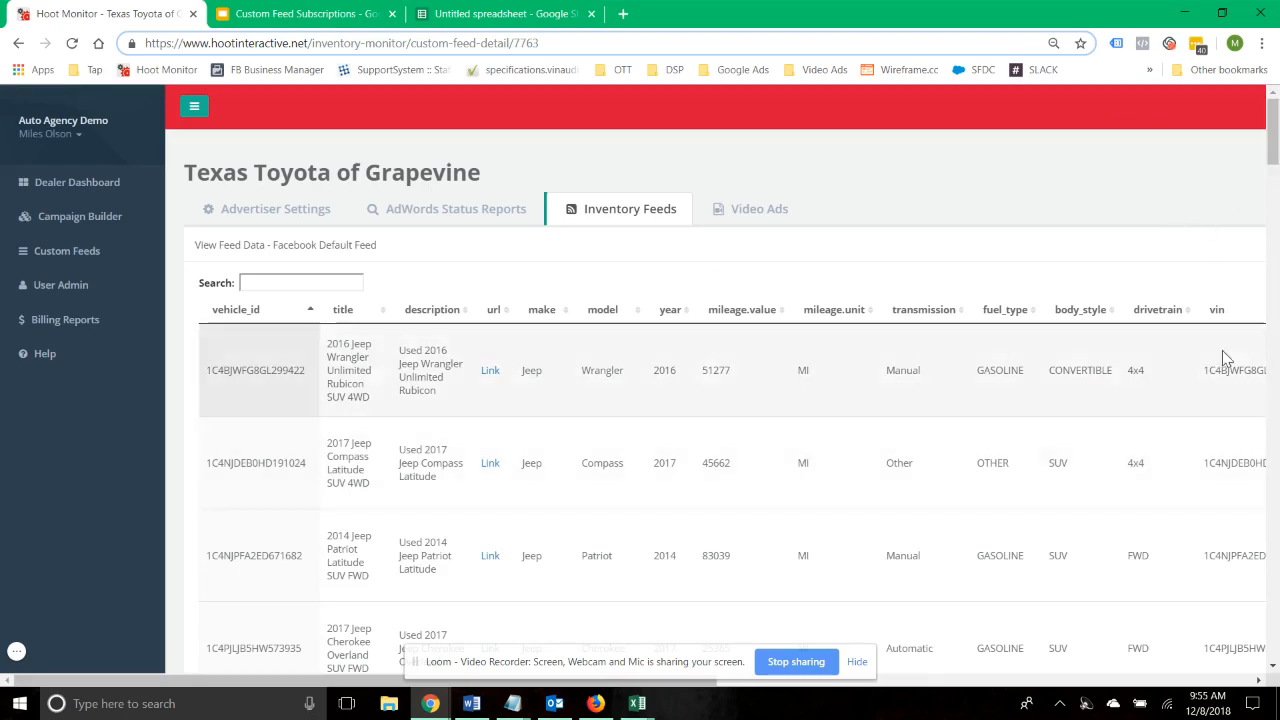
Step: Review the feed's columns across to the vehicle images and check the image tag options for the first Jeep Wrangler
drag(1274, 150, 1274, 640)
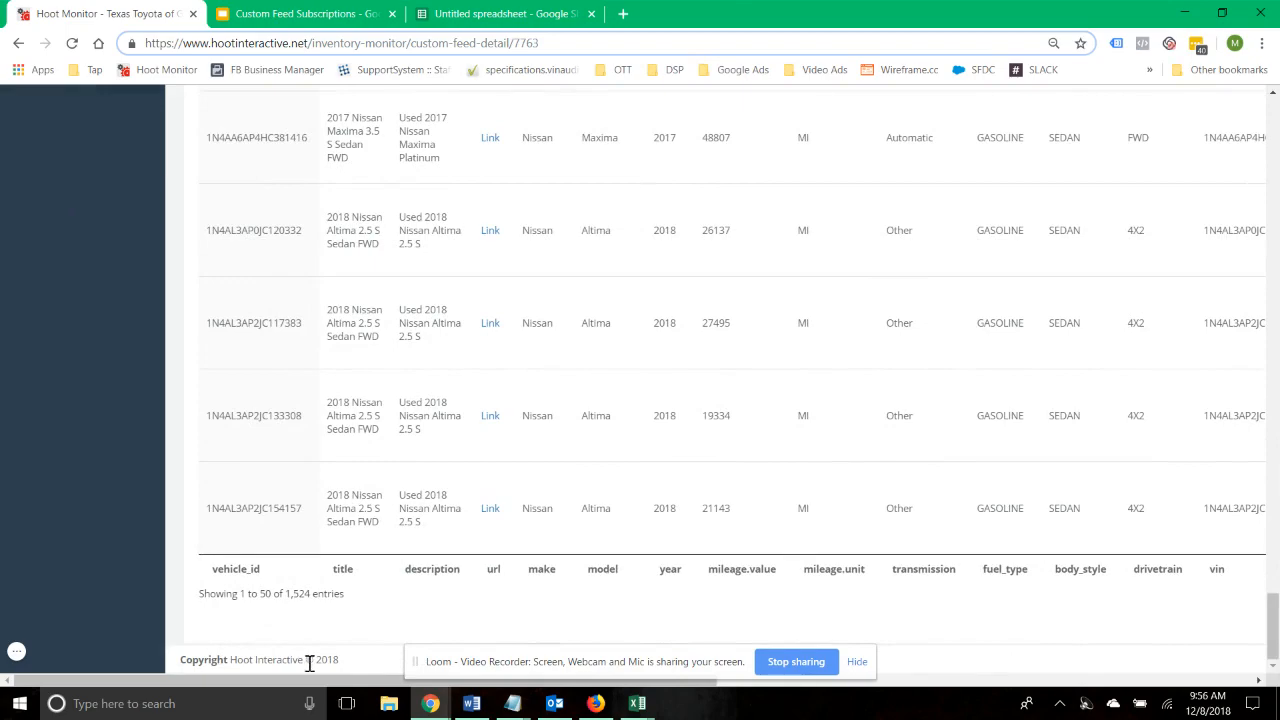
drag(303, 685, 851, 685)
scroll(818, 476, up, 8)
scroll(818, 476, up, 15)
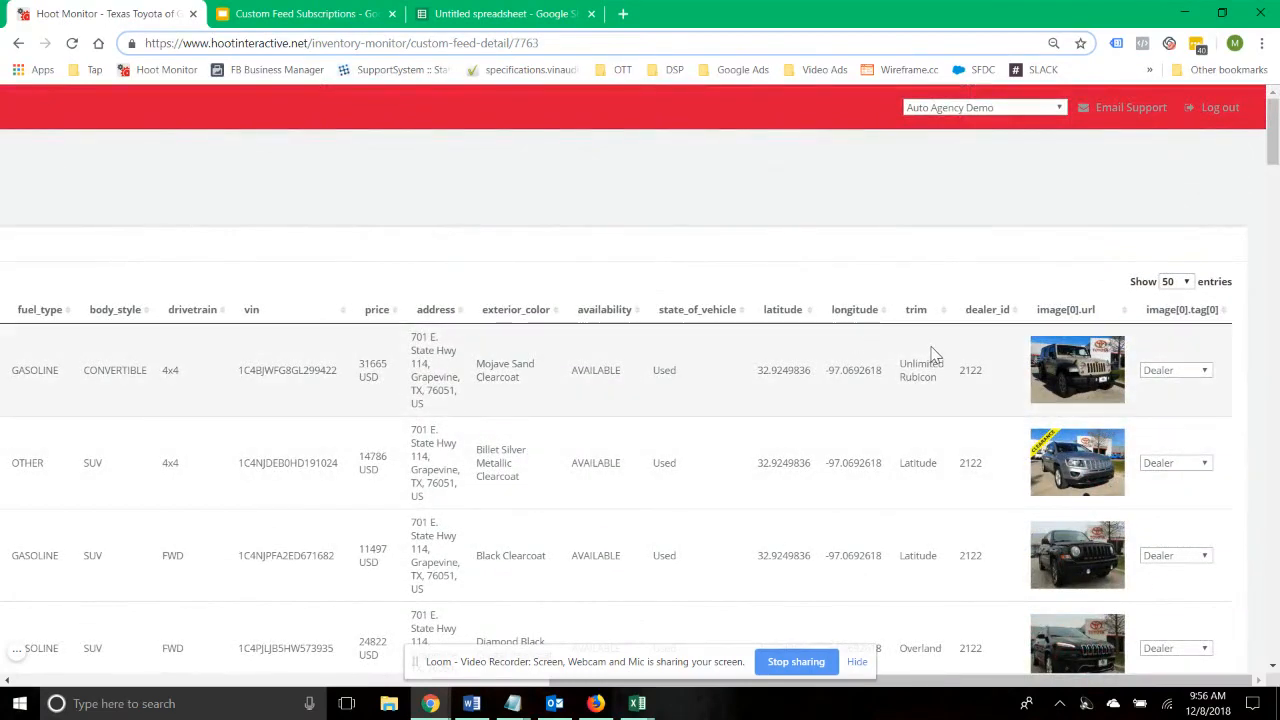
scroll(930, 355, down, 2)
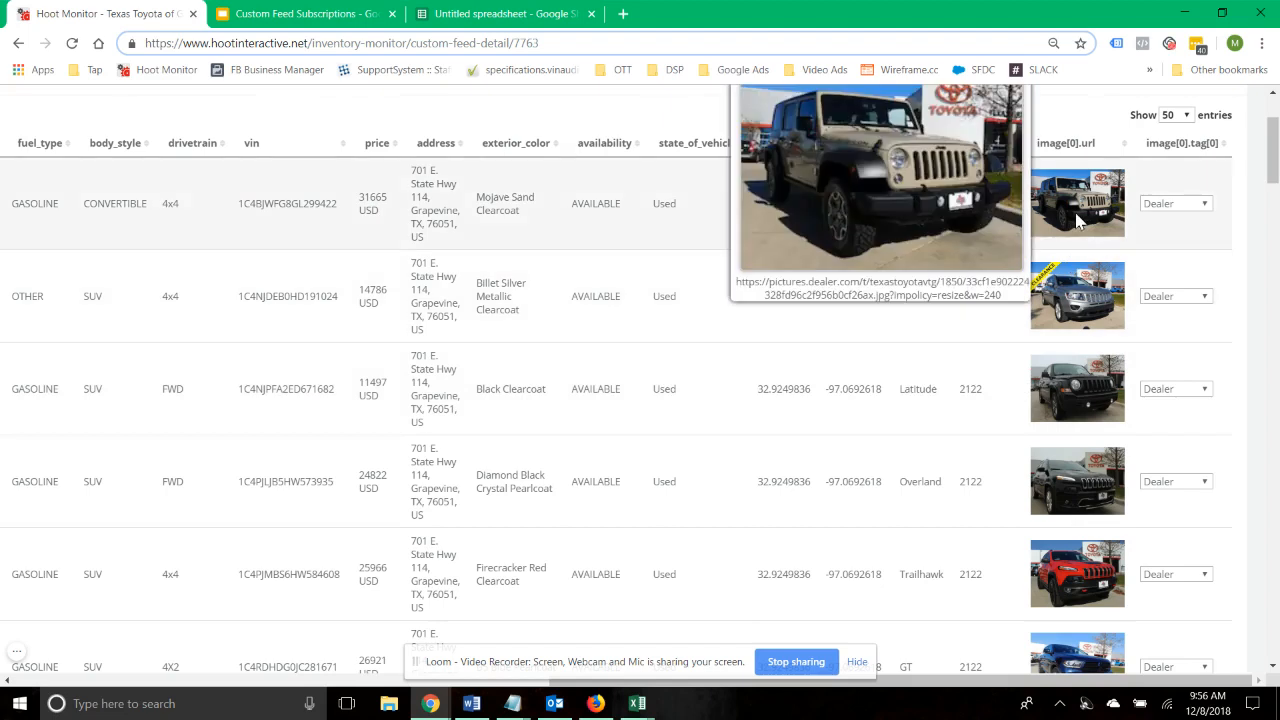
click(1177, 204)
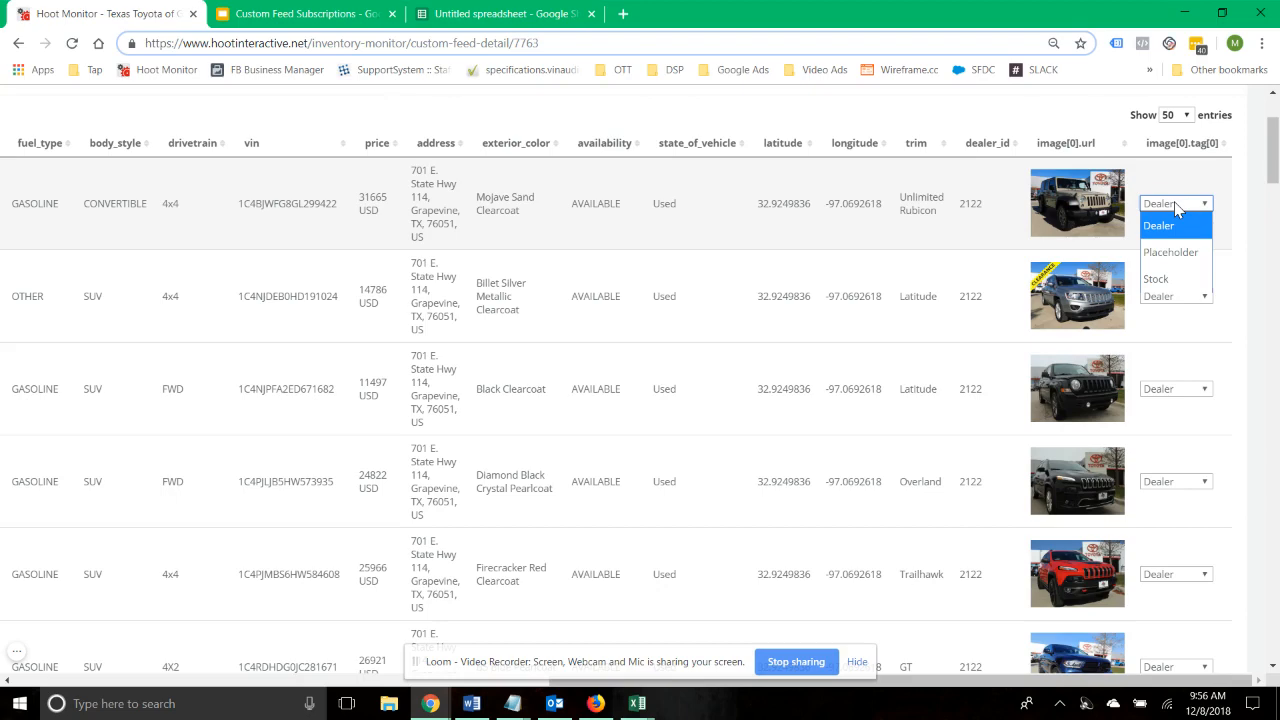
click(635, 272)
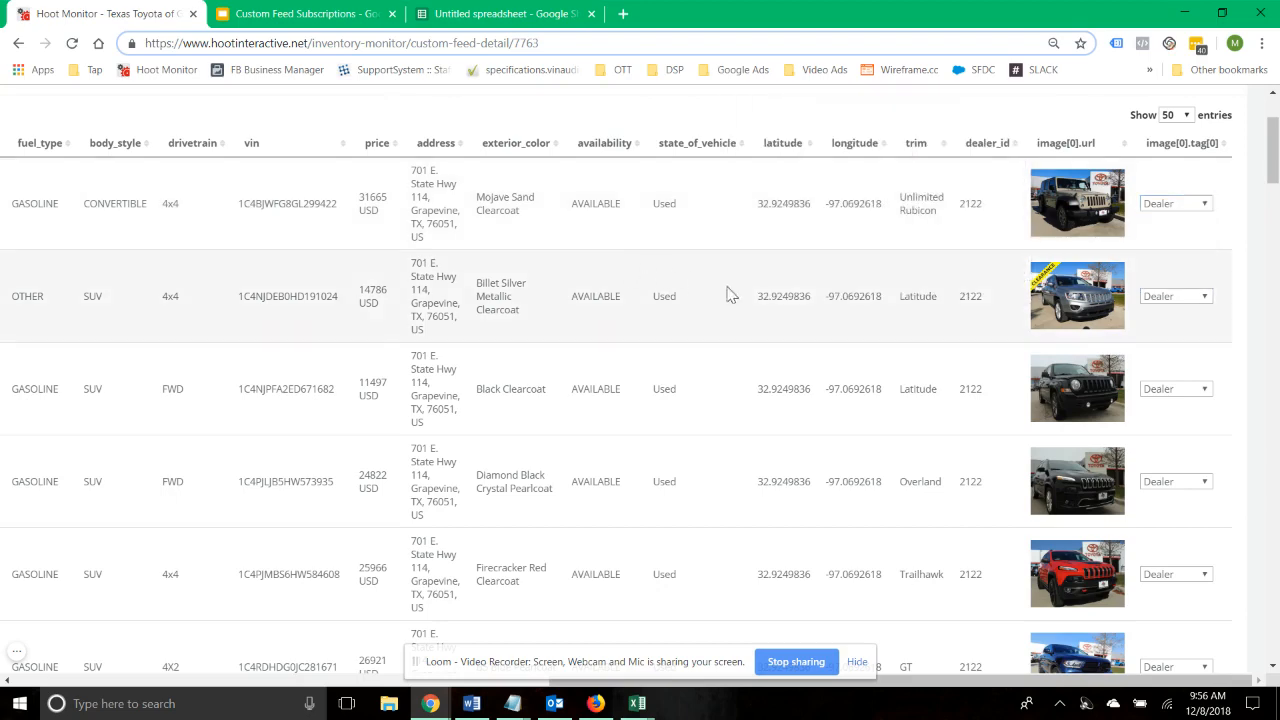
Step: Find the Bright Silver Metallic truck tagged Placeholder and examine its enlarged image and image URL
scroll(782, 296, down, 1)
scroll(782, 296, down, 2)
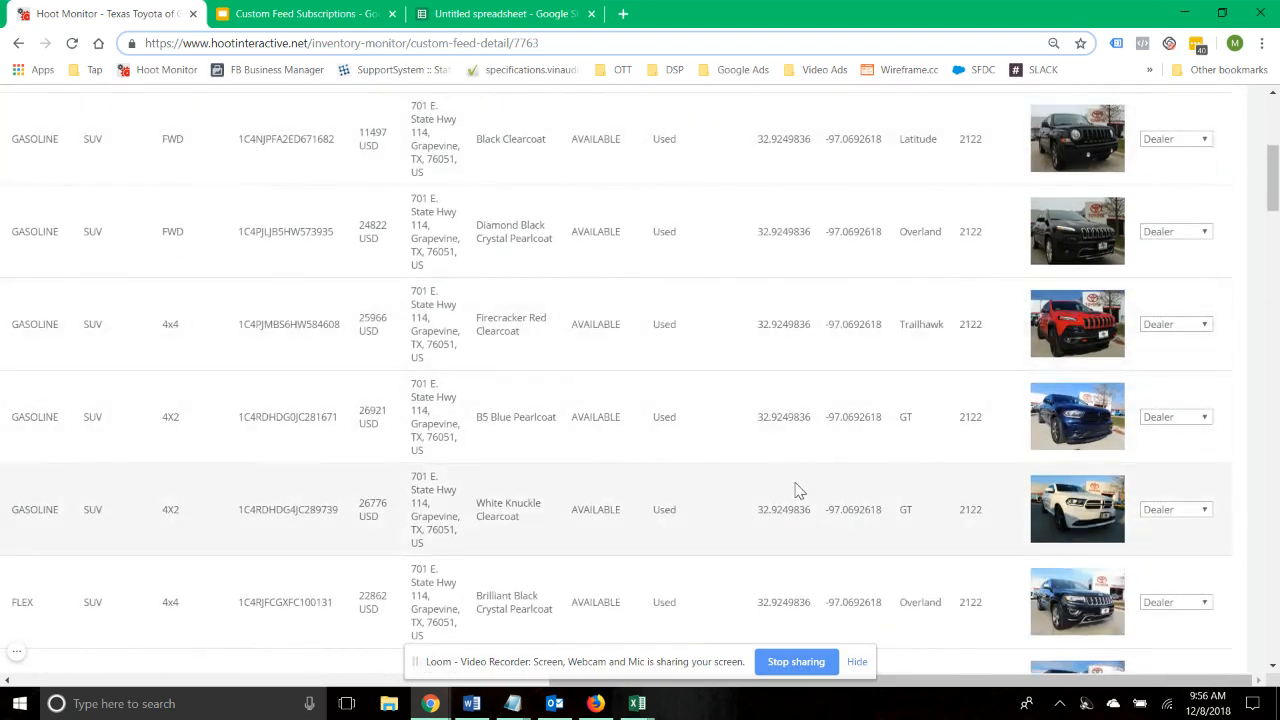
scroll(797, 489, down, 2)
scroll(797, 489, down, 2)
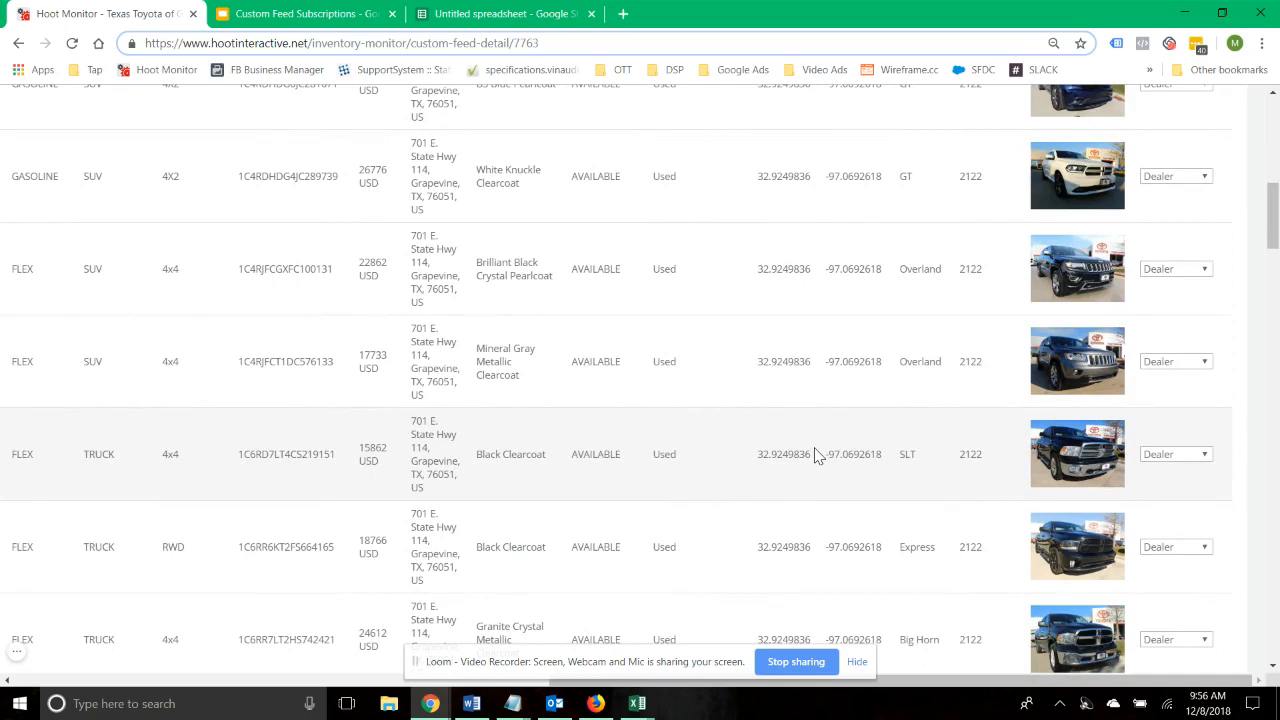
scroll(822, 449, down, 1)
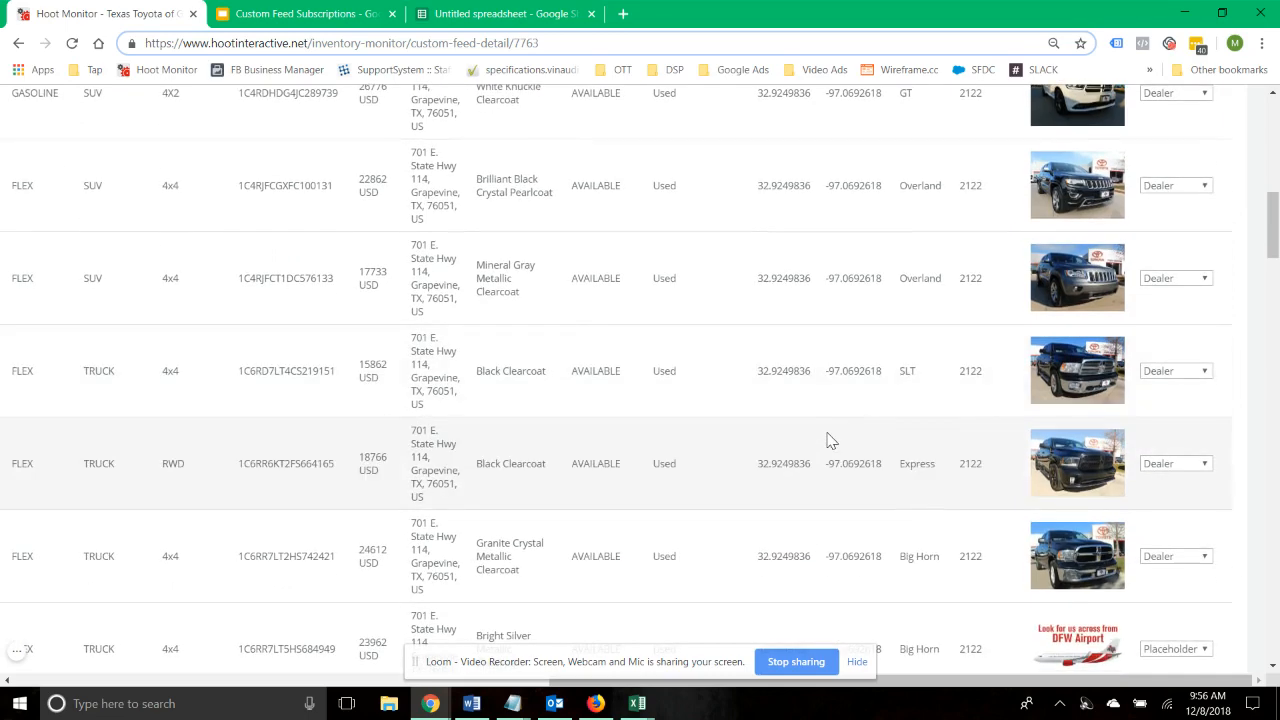
scroll(828, 440, down, 3)
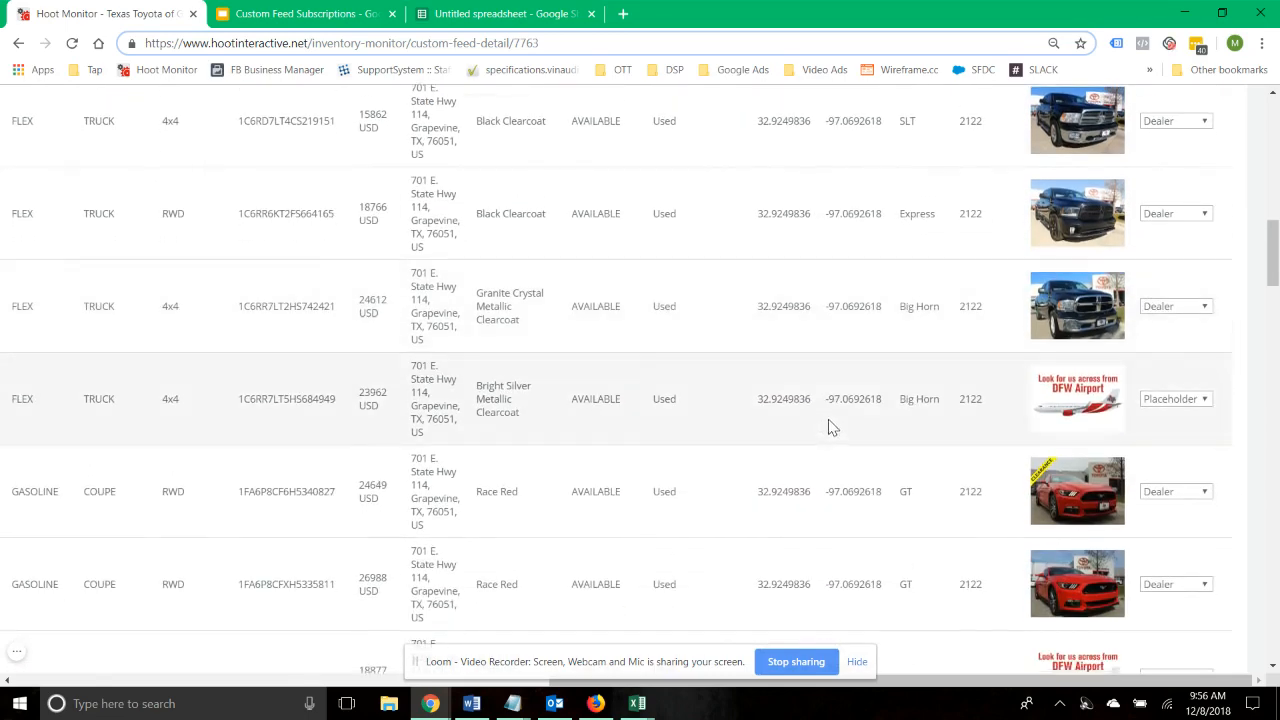
mouse_move(1097, 405)
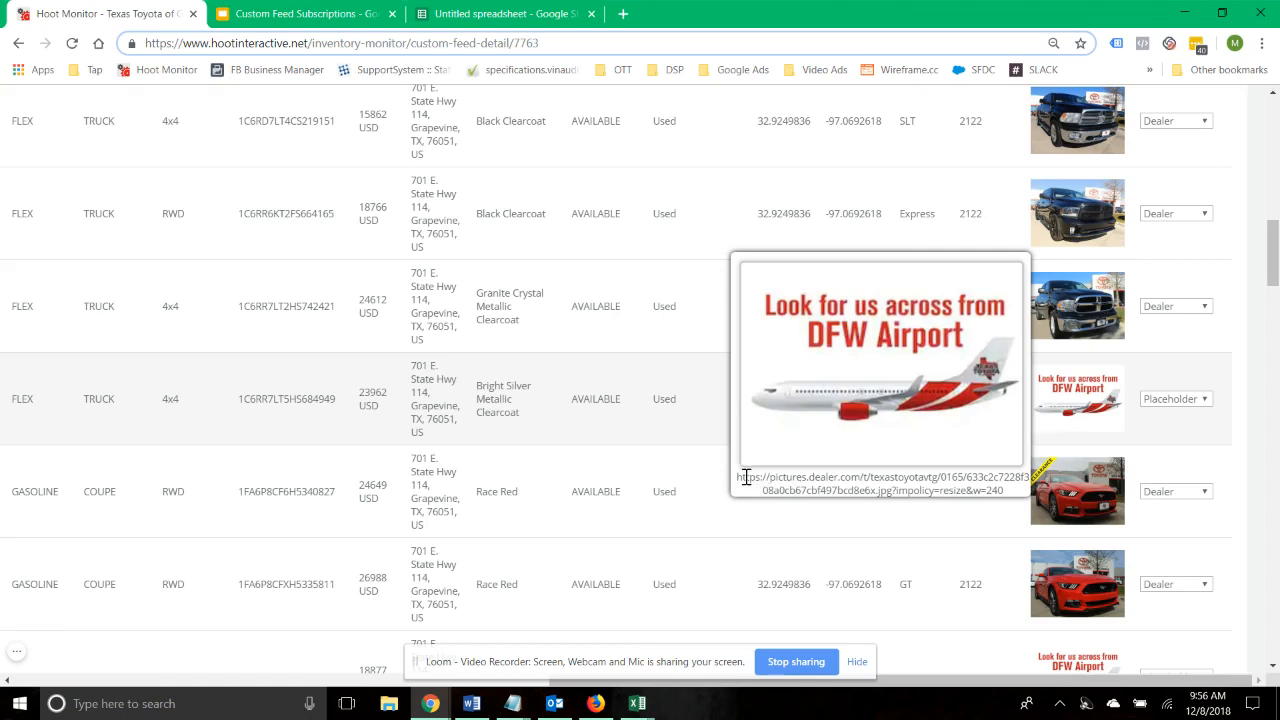
drag(742, 477, 1015, 492)
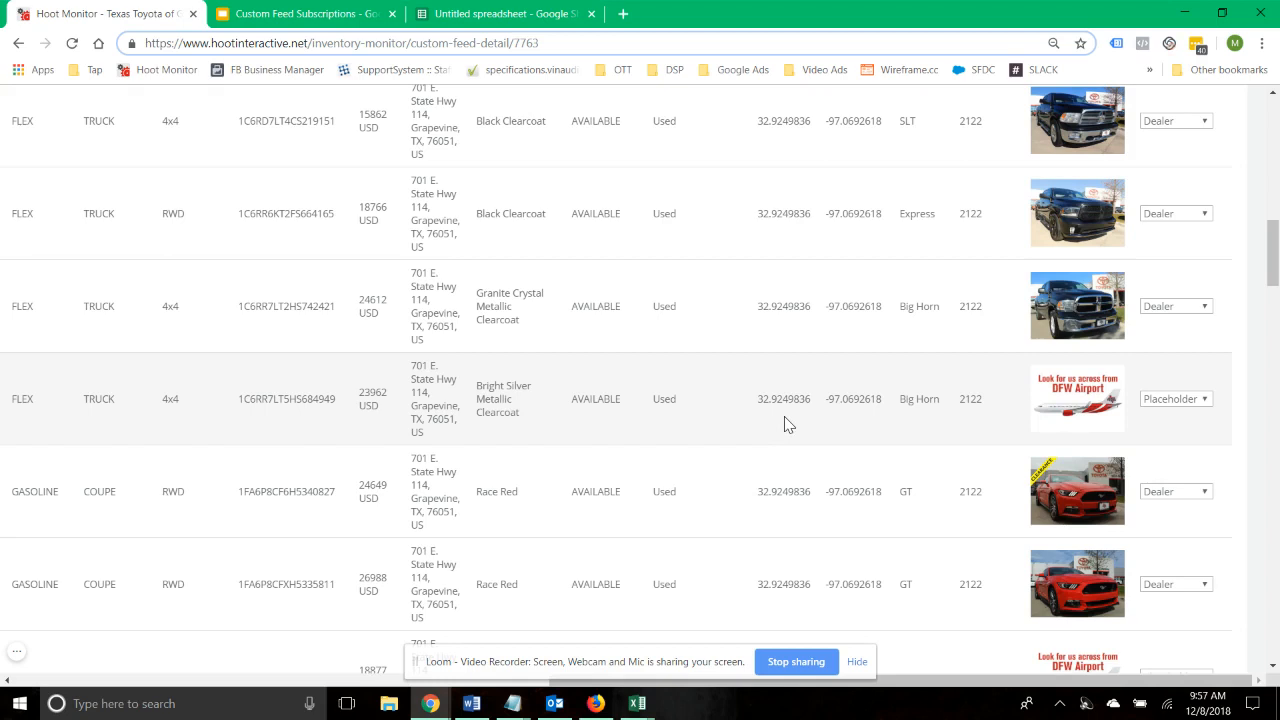
mouse_move(1052, 404)
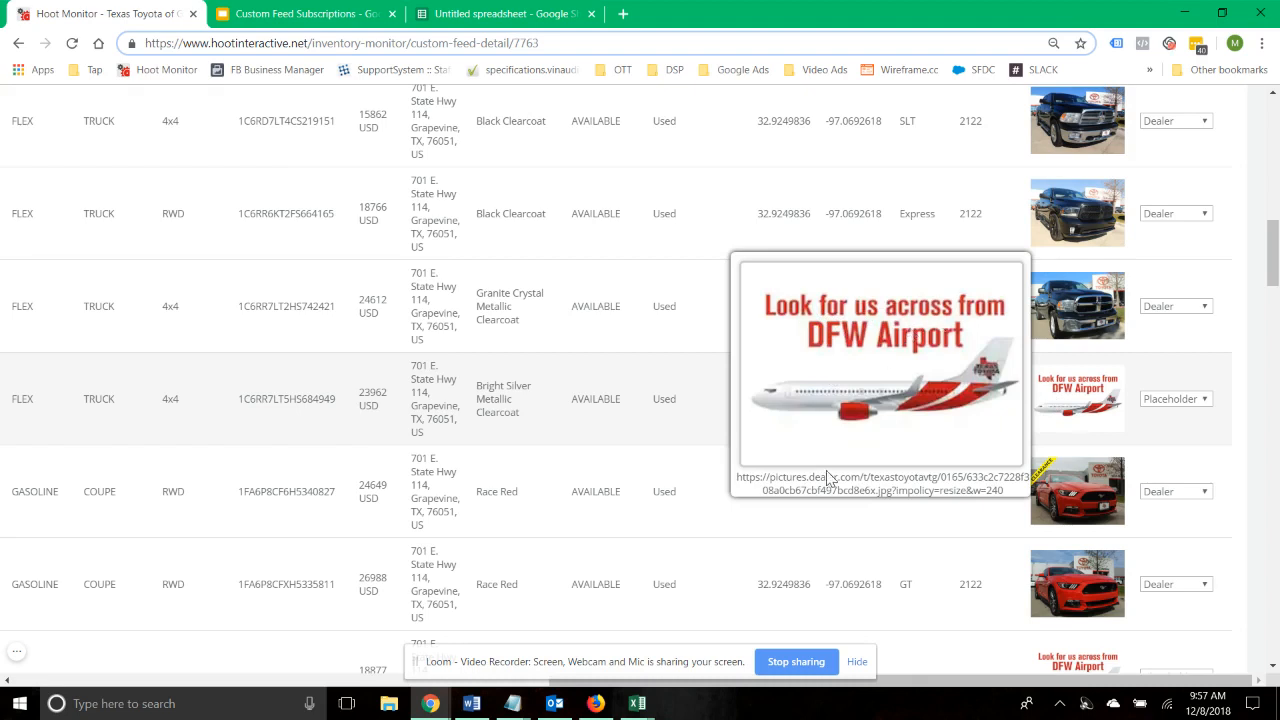
drag(807, 478, 964, 491)
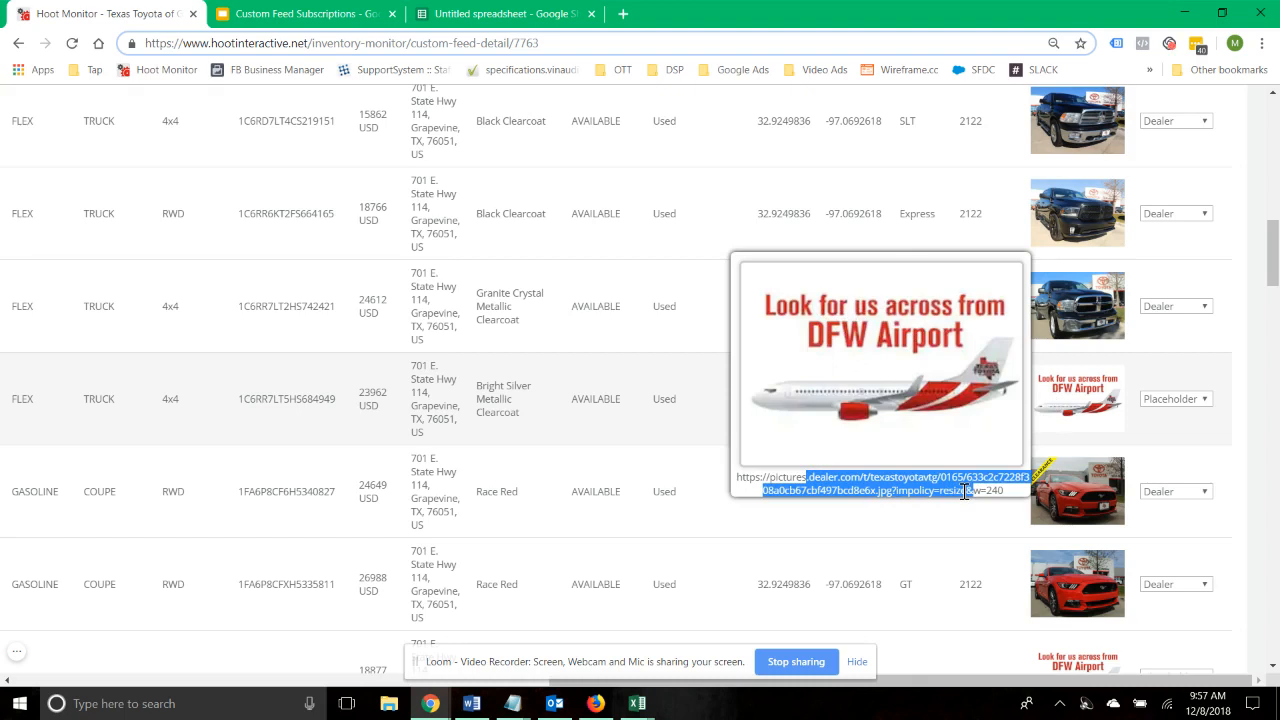
double_click(964, 491)
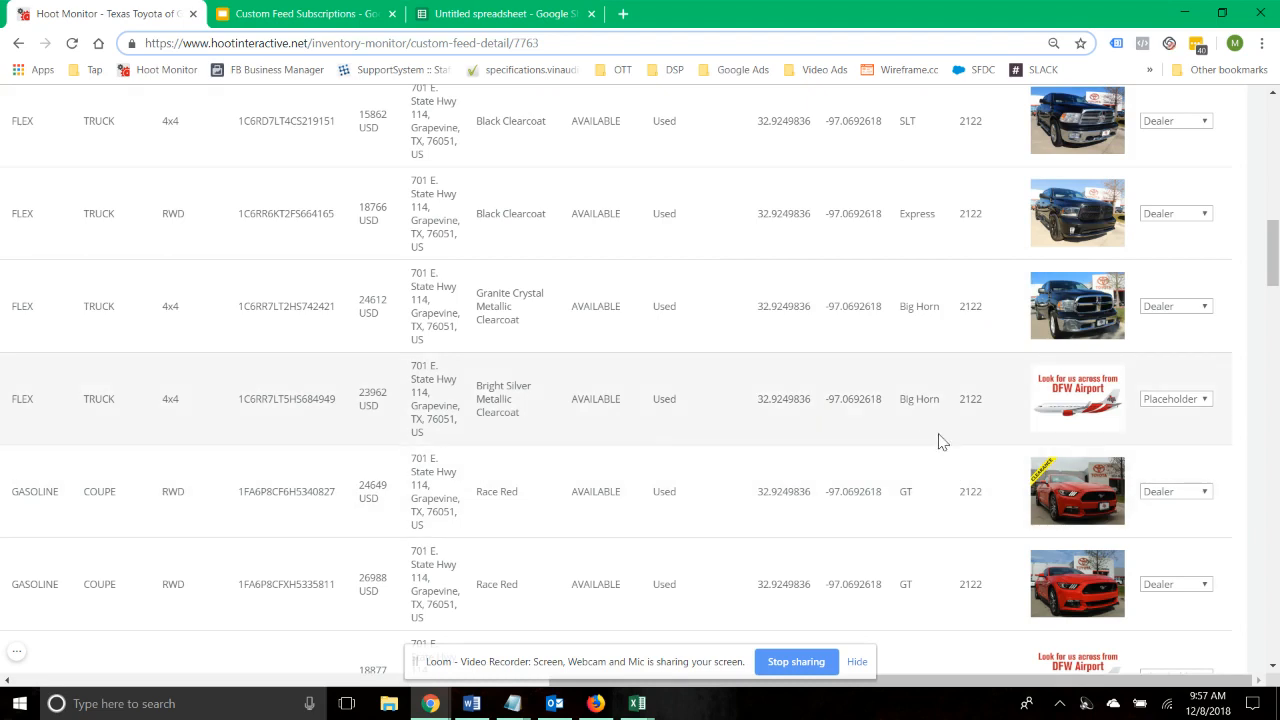
mouse_move(1097, 415)
drag(860, 478, 919, 480)
Step: Compare the Silver Ice Metallic convertibles' placeholder image URLs with the black truck's below, and check the second convertible's image tag options
scroll(566, 403, down, 10)
scroll(573, 398, down, 5)
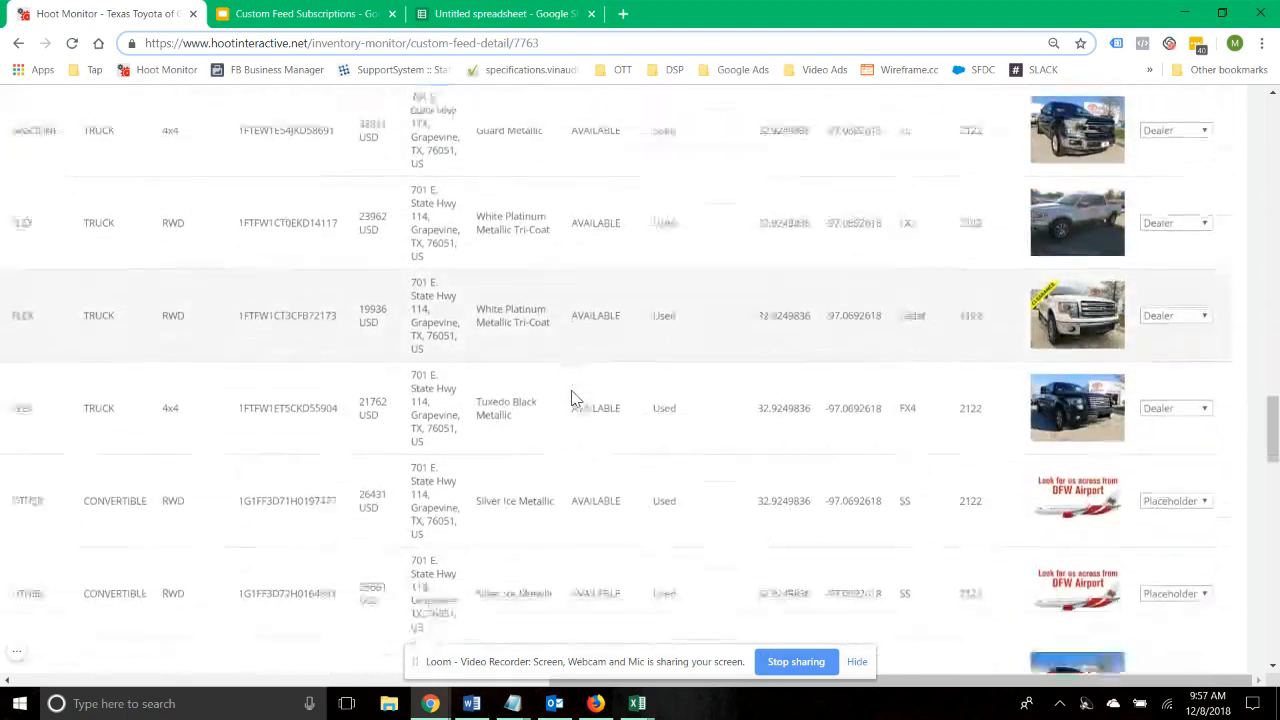
mouse_move(1070, 247)
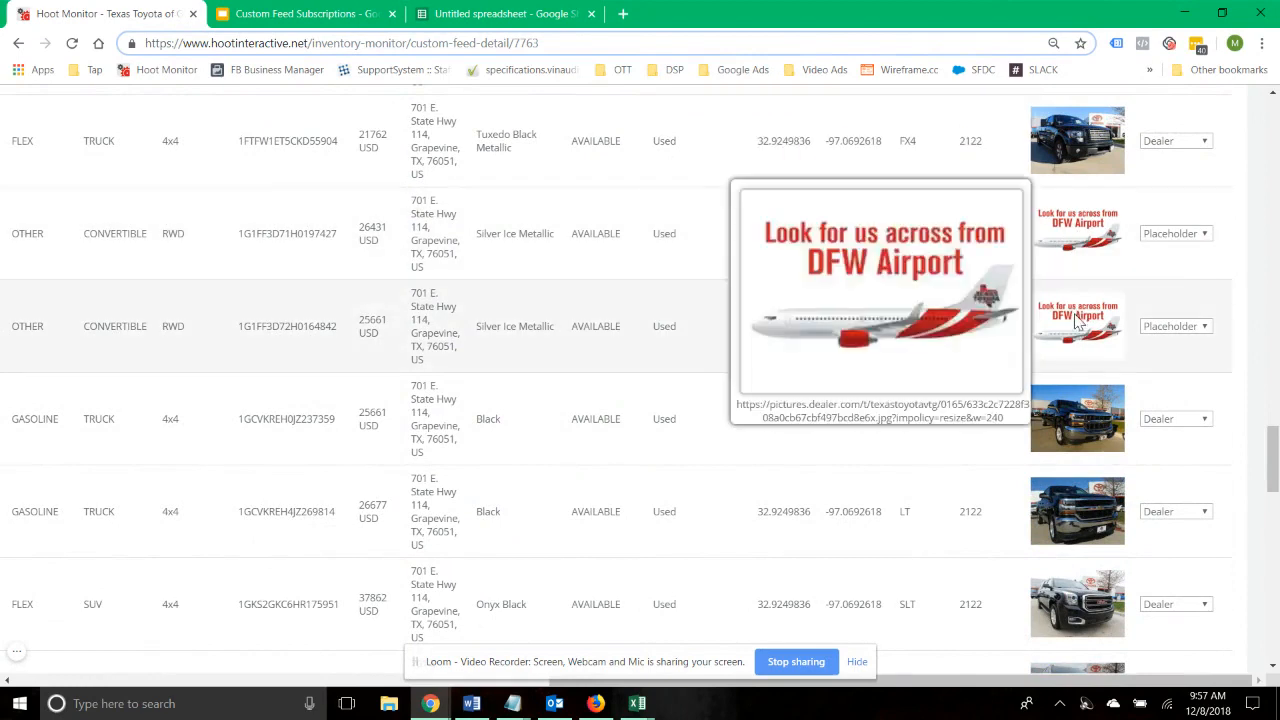
mouse_move(1080, 335)
drag(880, 404, 1008, 425)
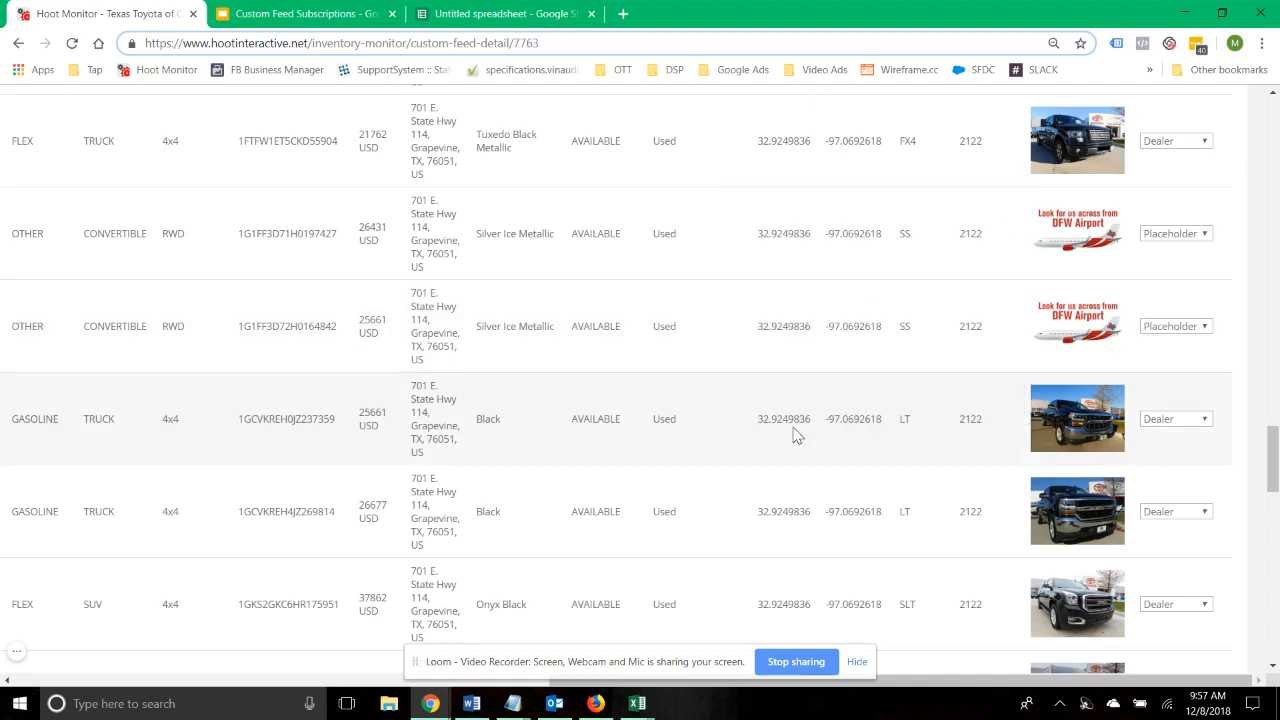
mouse_move(1076, 432)
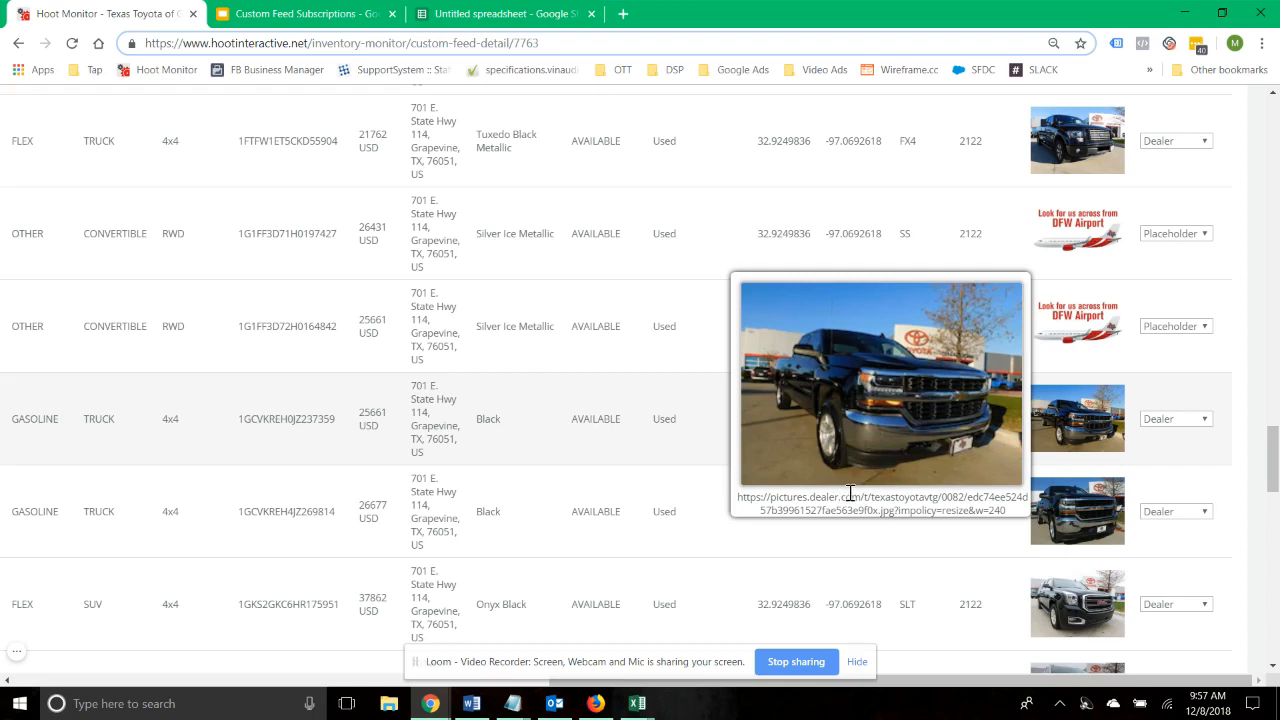
mouse_move(1075, 335)
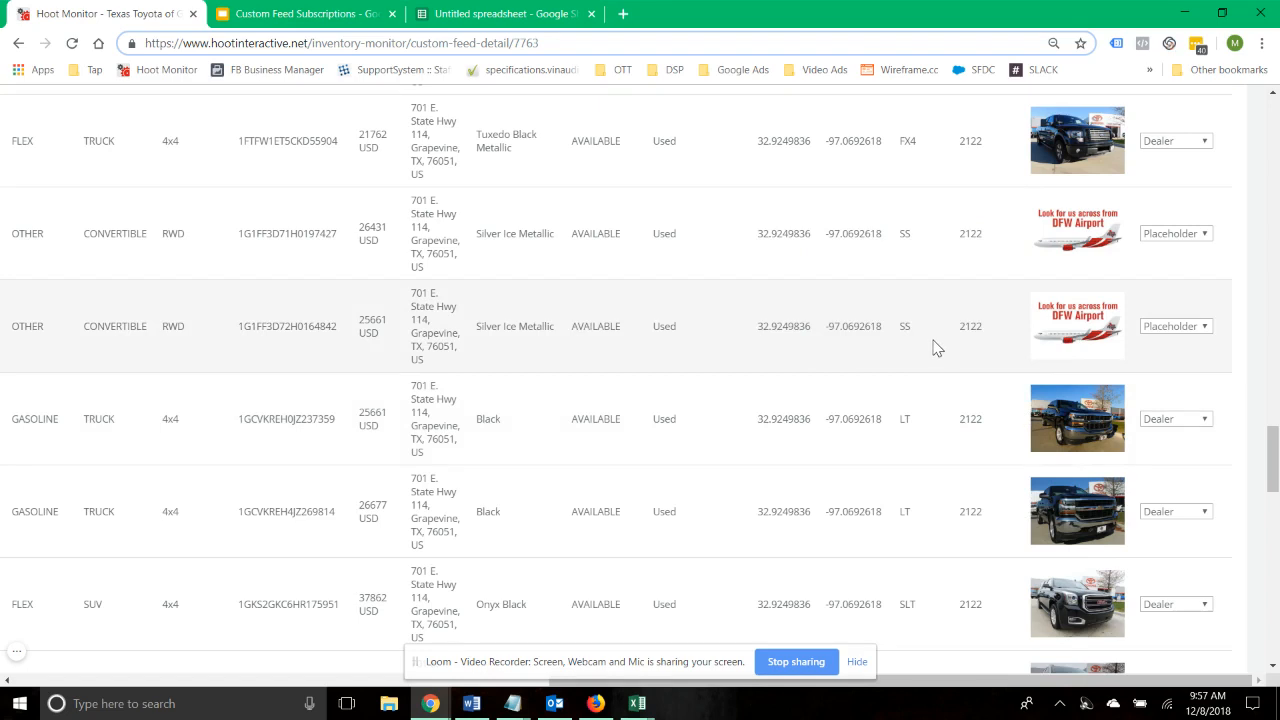
click(1177, 328)
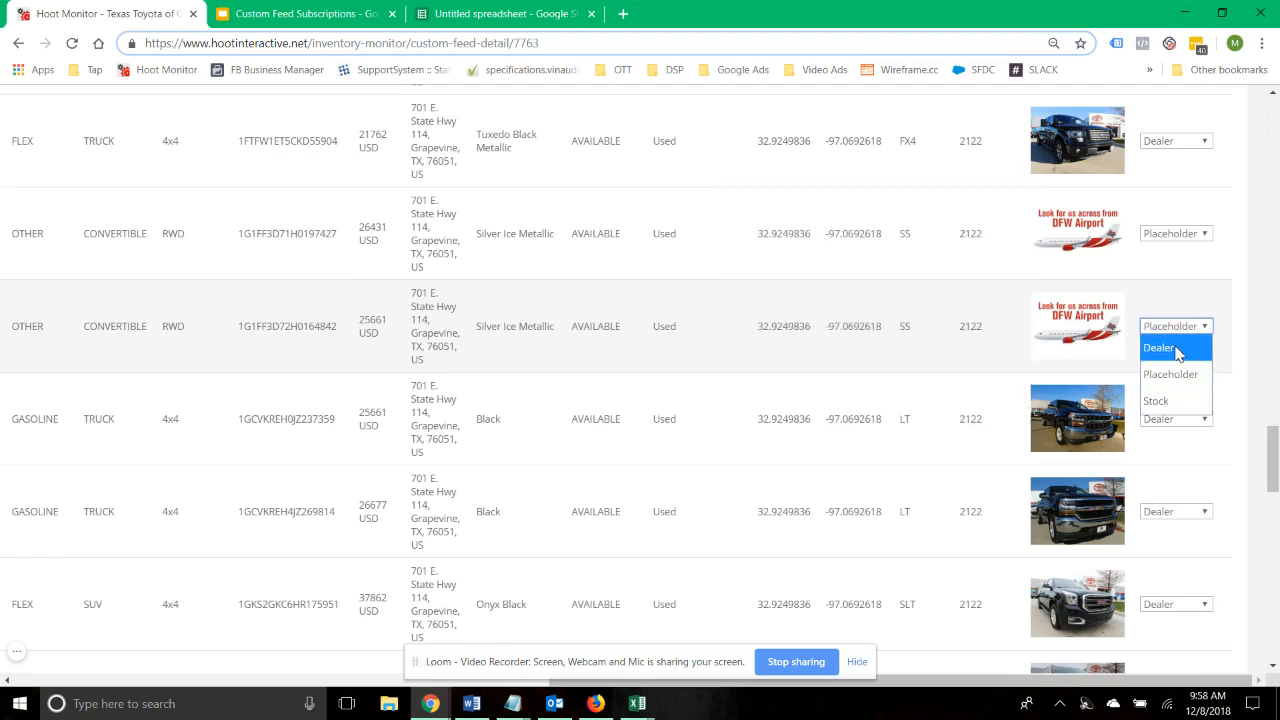
click(686, 305)
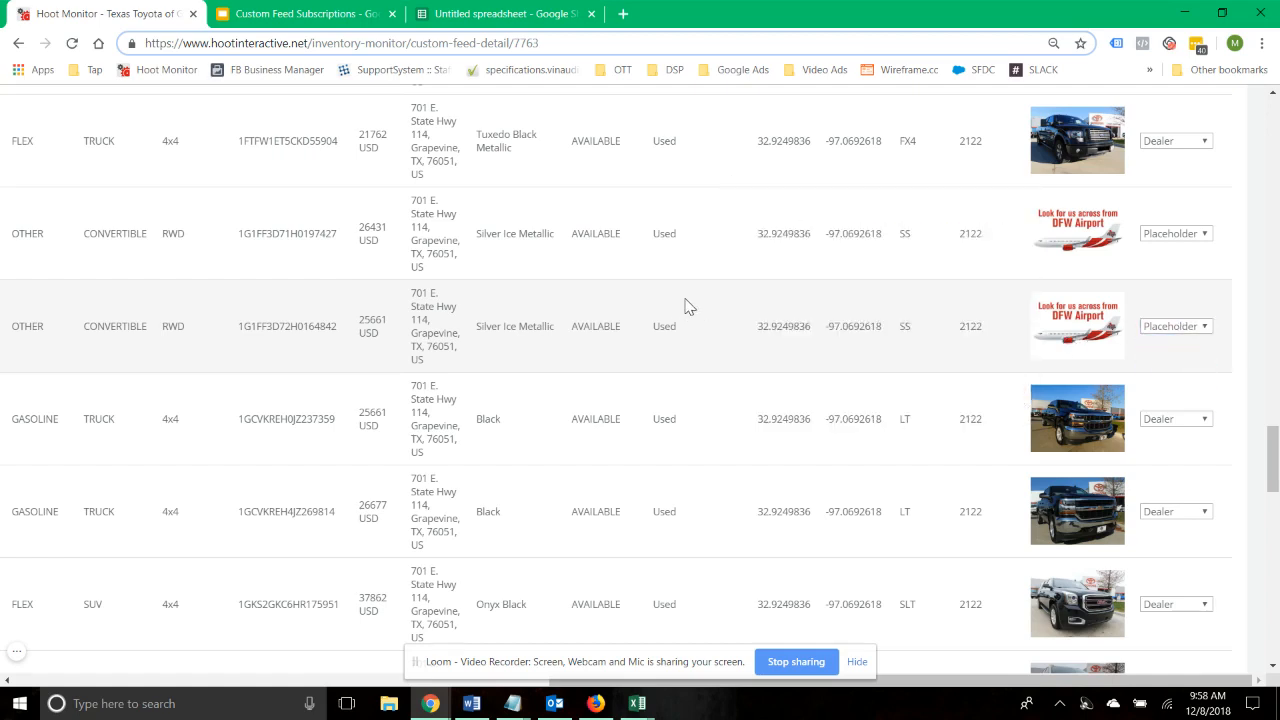
Step: Go to page 2 of the feed and examine the Toyota RAV4 XLE stock images, their URLs and the image tag options
scroll(686, 303, down, 3)
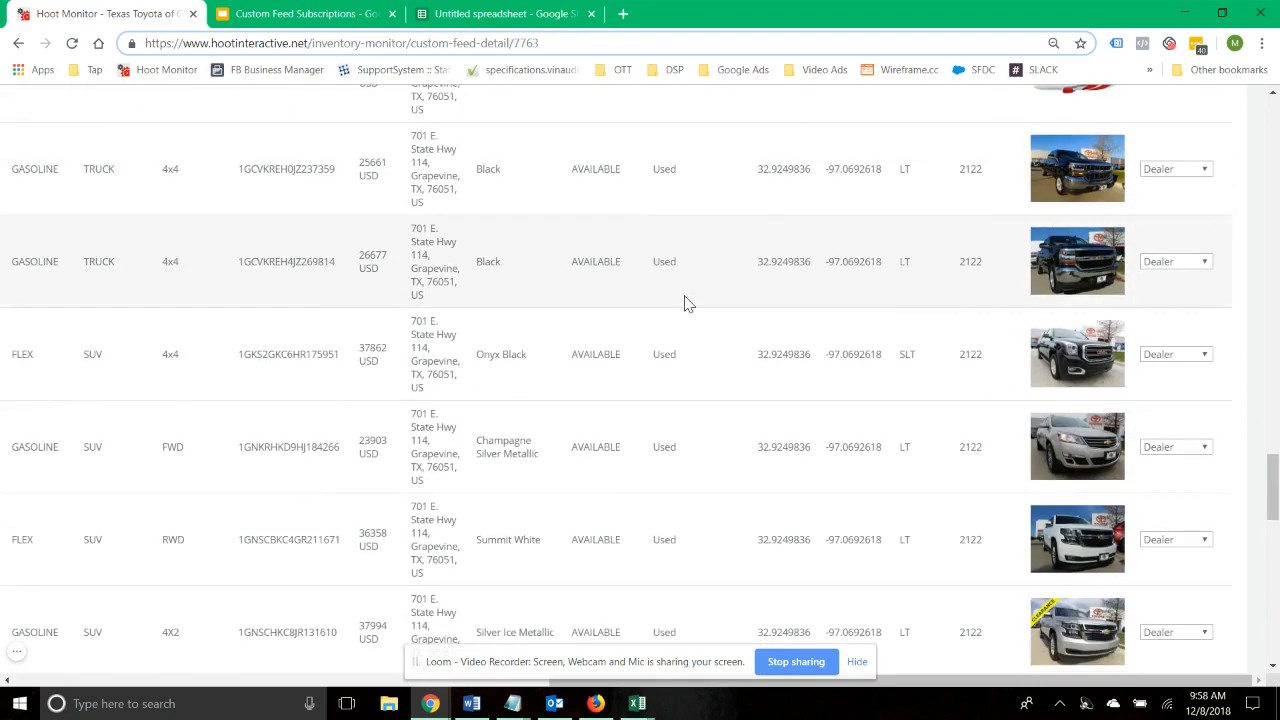
mouse_move(1092, 268)
scroll(912, 282, down, 12)
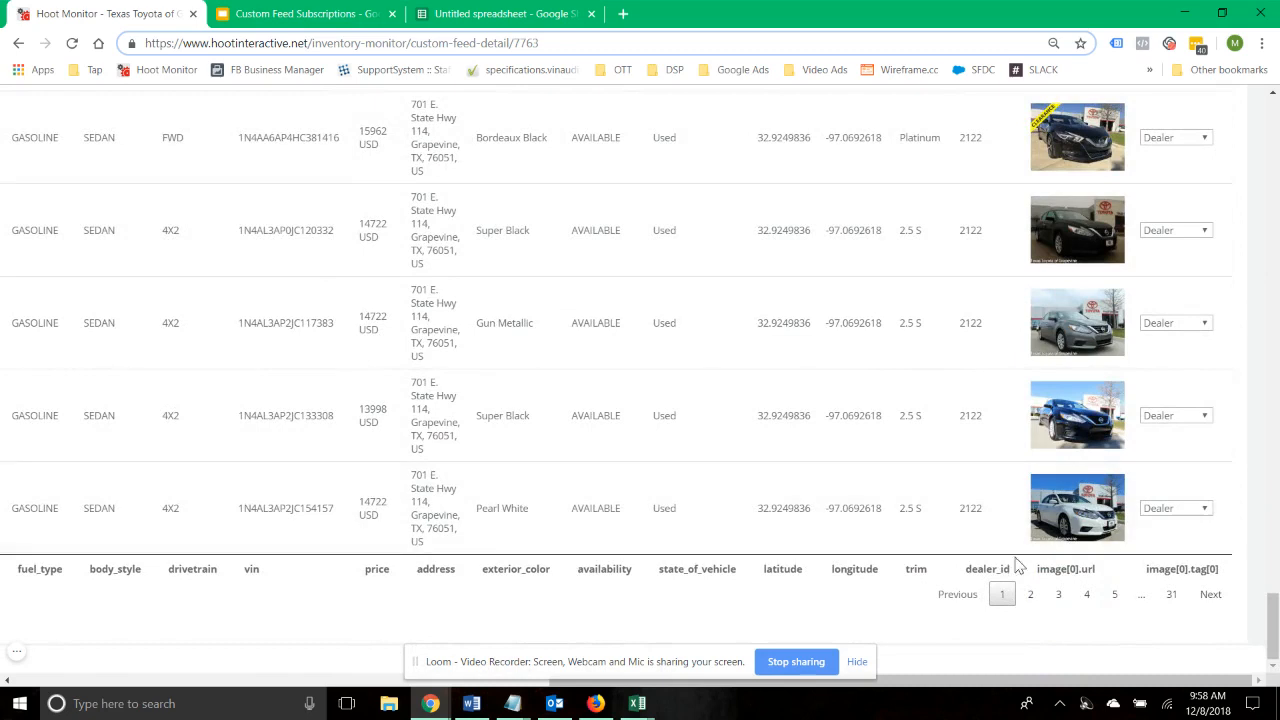
click(1030, 594)
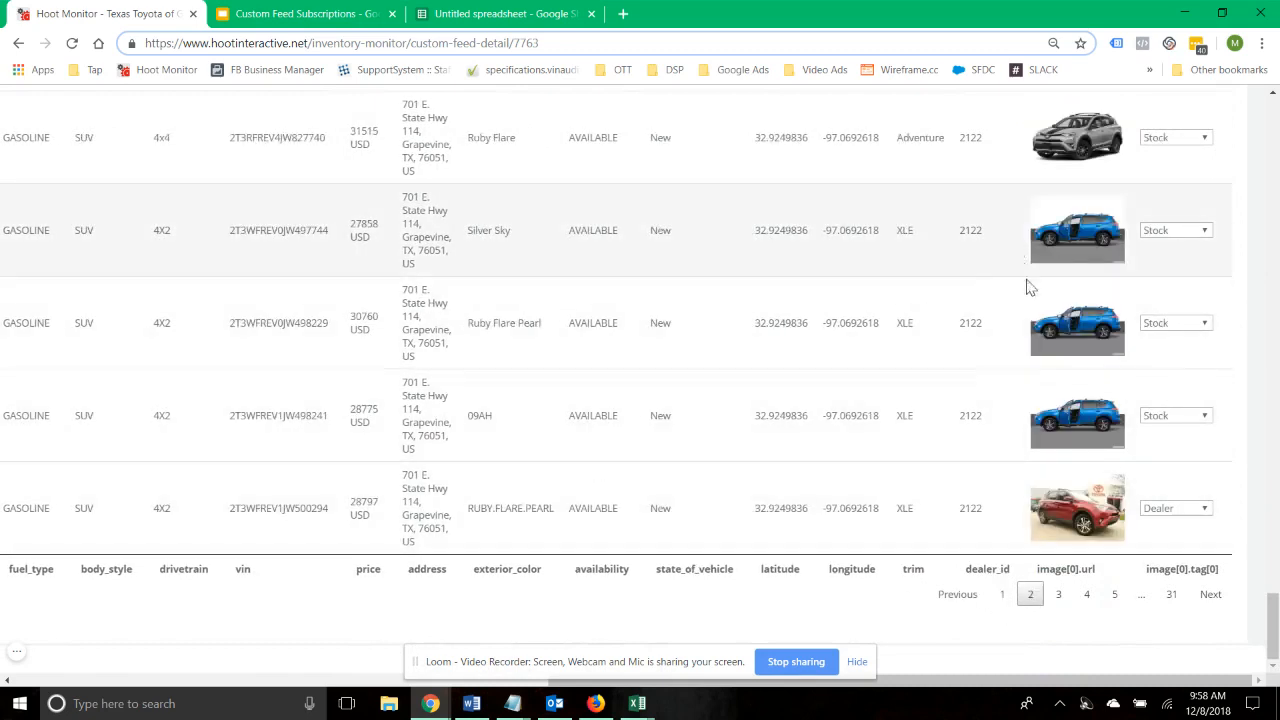
mouse_move(1041, 357)
click(1203, 232)
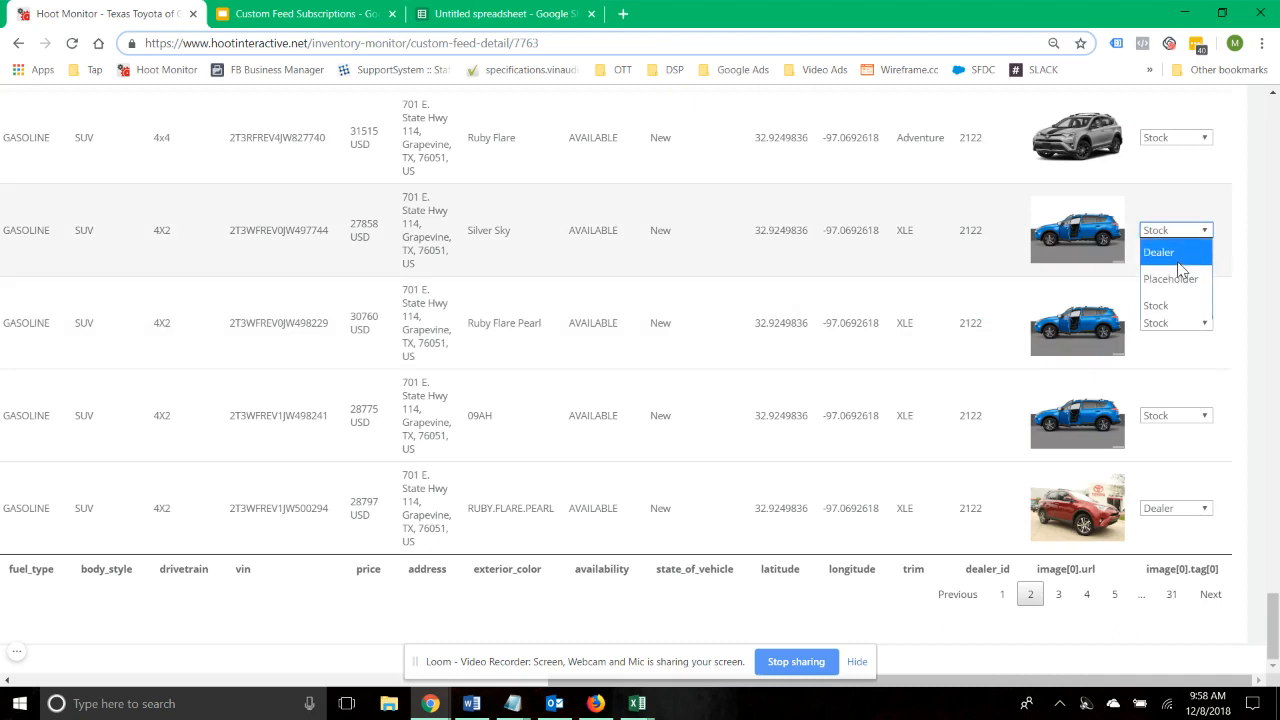
mouse_move(1071, 237)
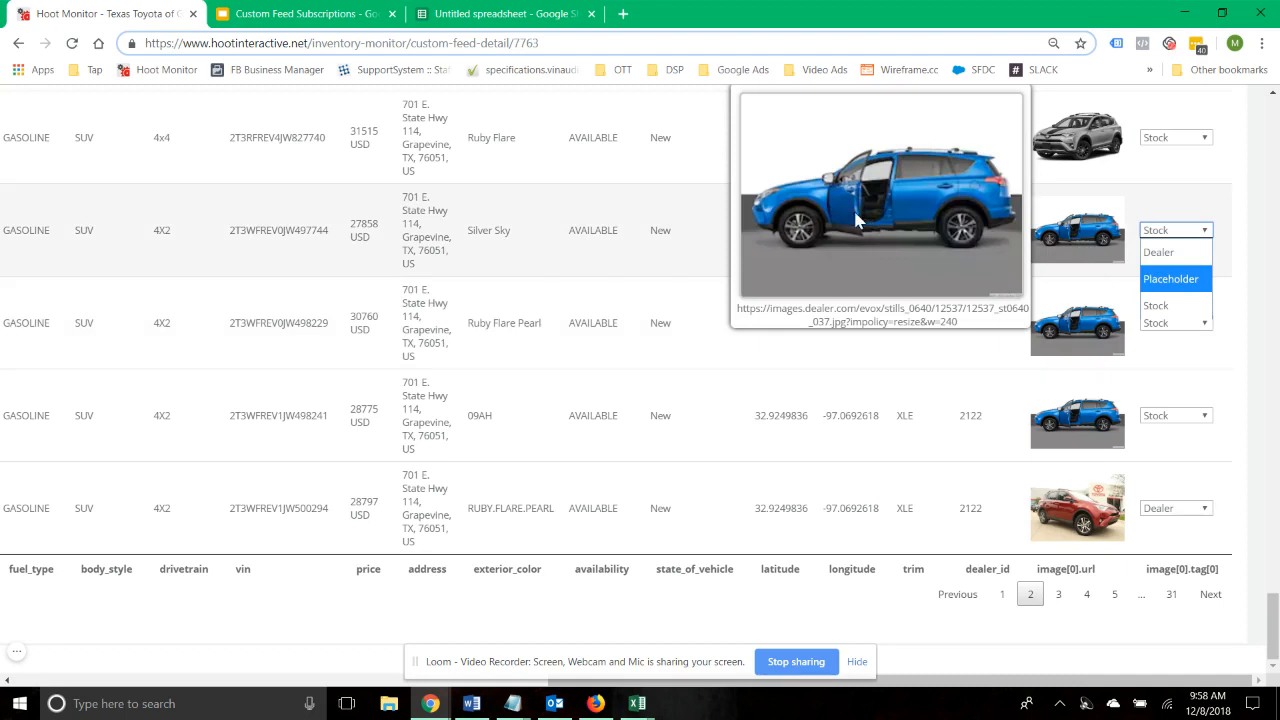
mouse_move(1046, 334)
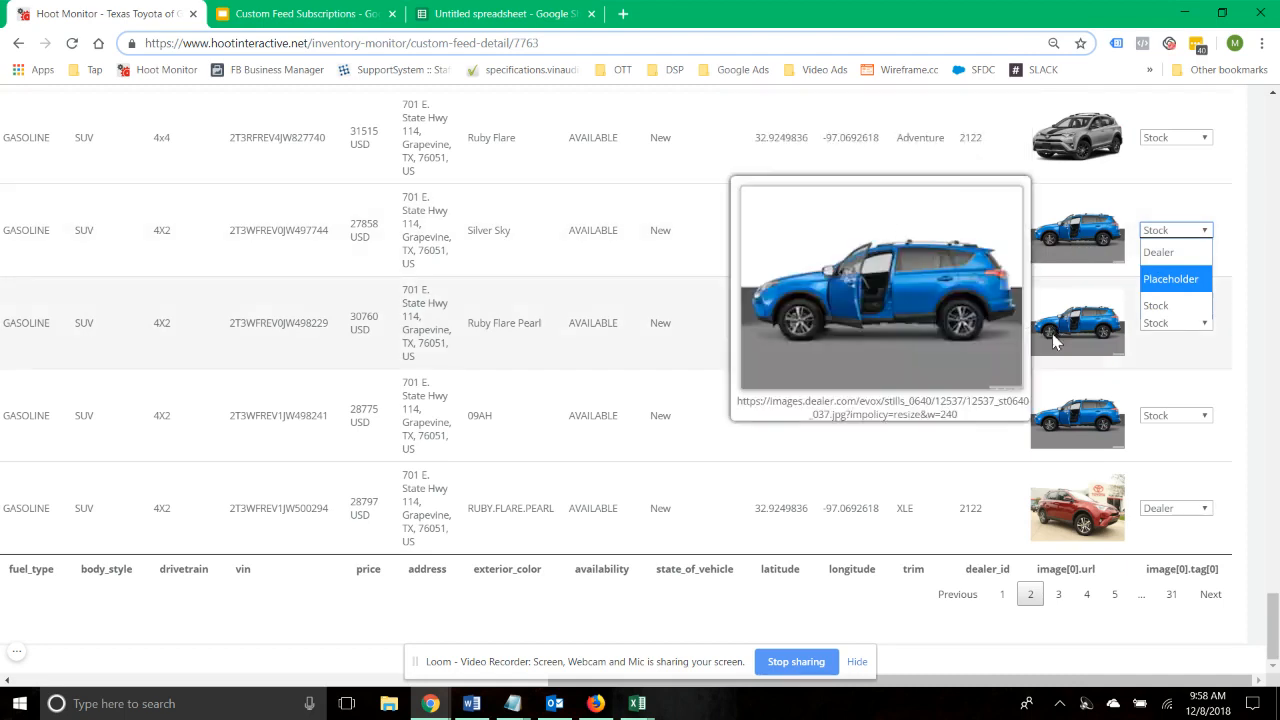
mouse_move(1060, 402)
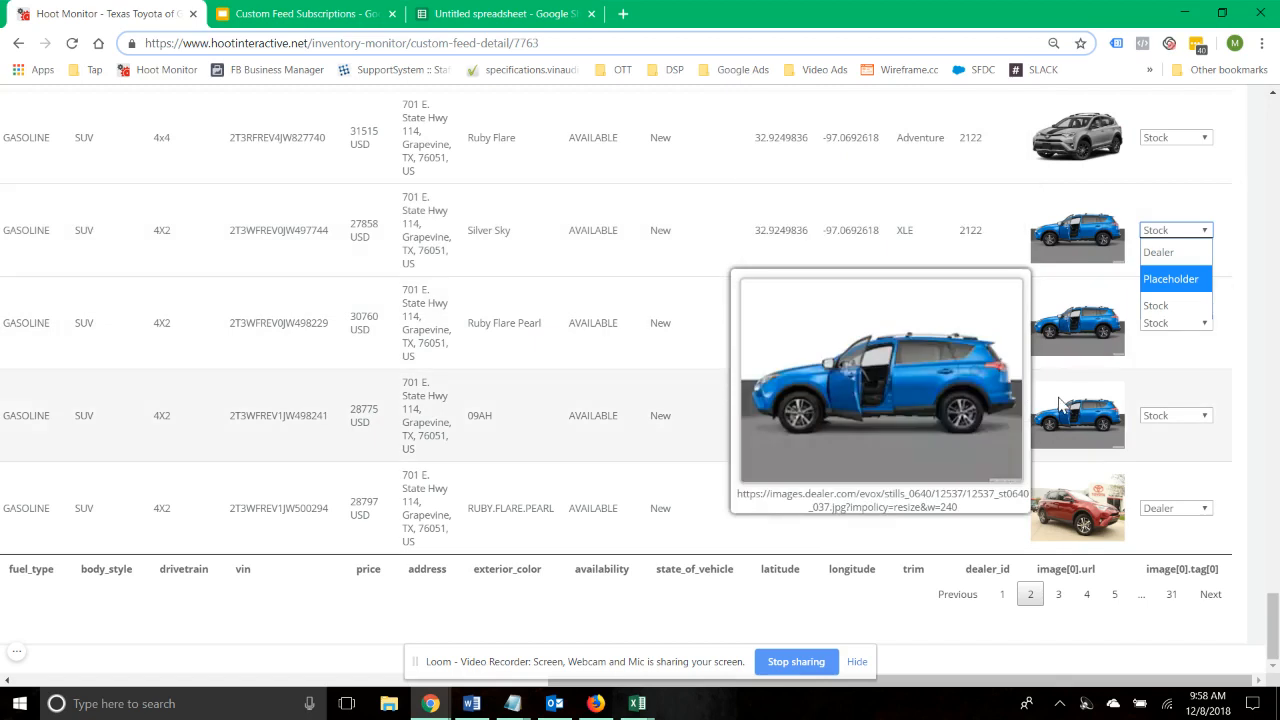
click(666, 277)
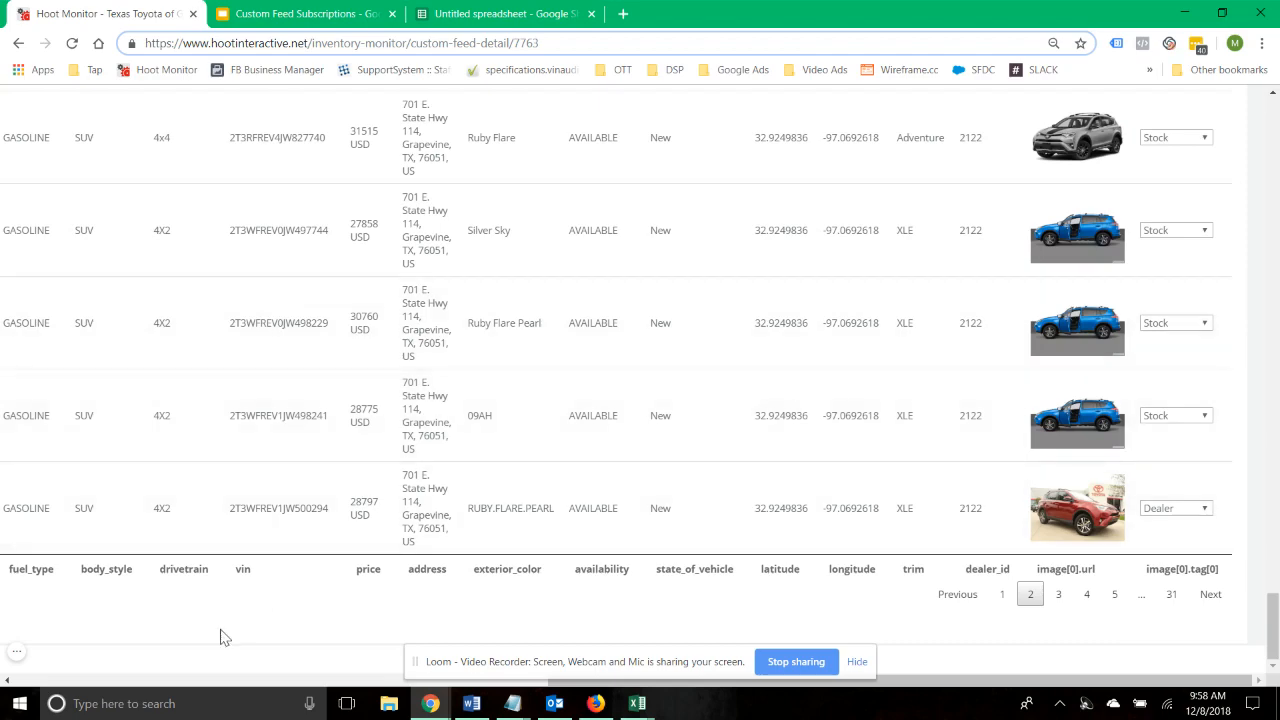
Step: Leave the feed data and open the Custom Feeds page for the agency's accounts
click(116, 683)
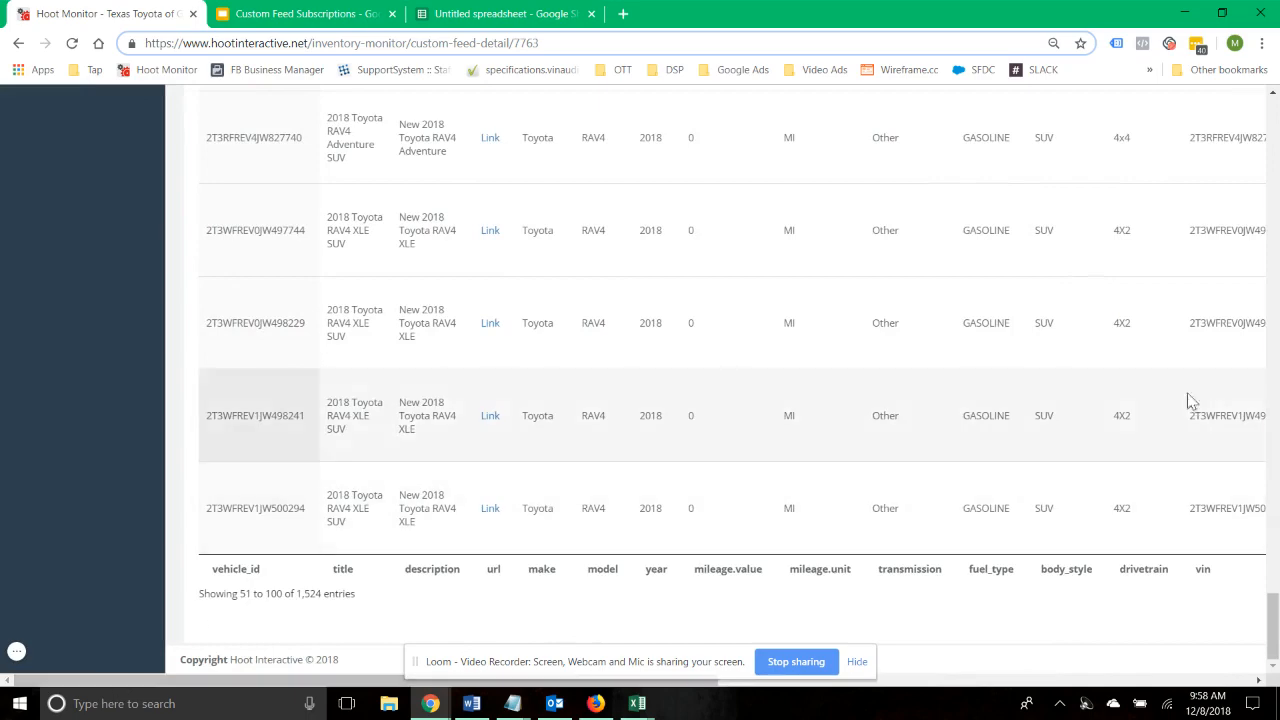
drag(1275, 600, 1275, 100)
click(47, 258)
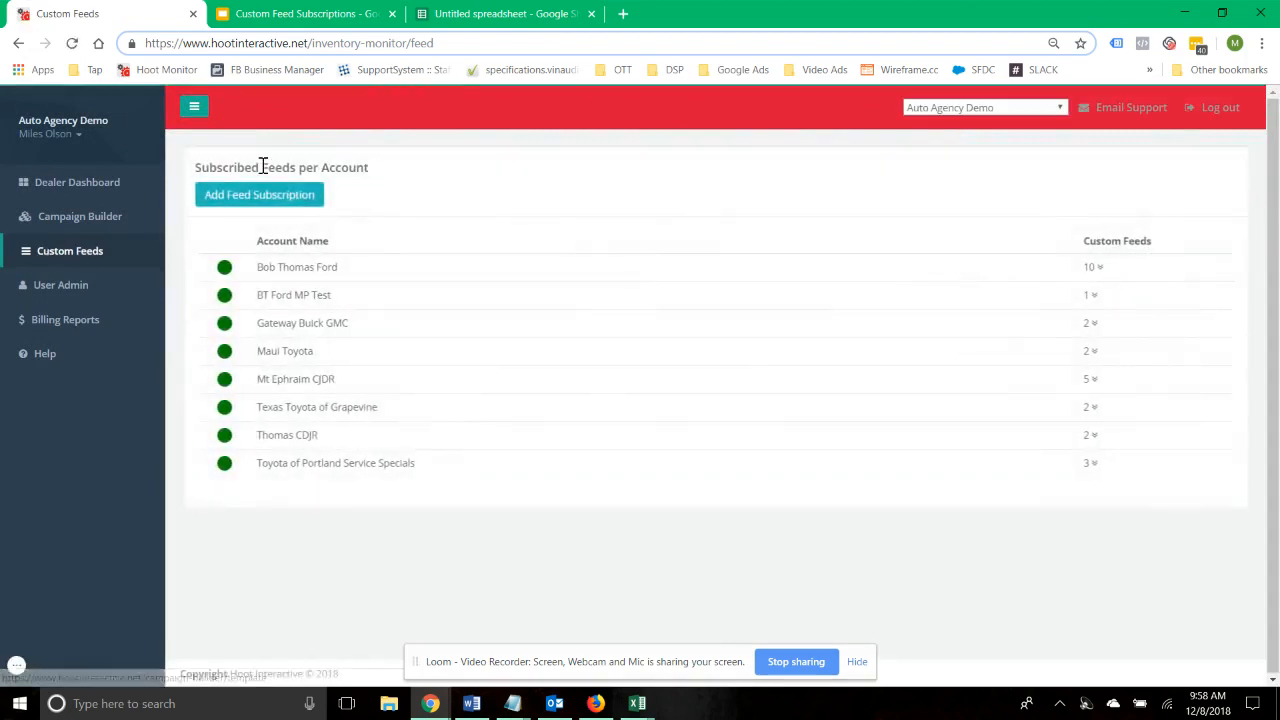
Step: Start a new feed subscription and name it "Dealer Images Only"
click(272, 197)
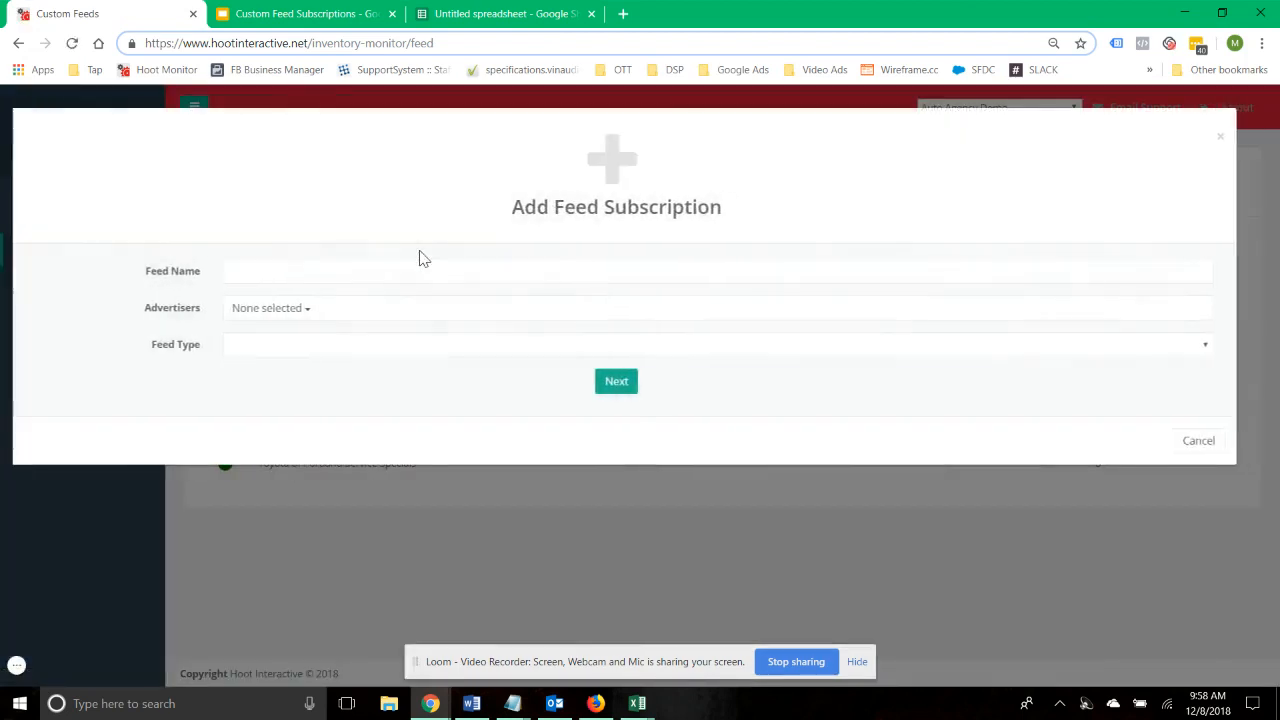
click(271, 272)
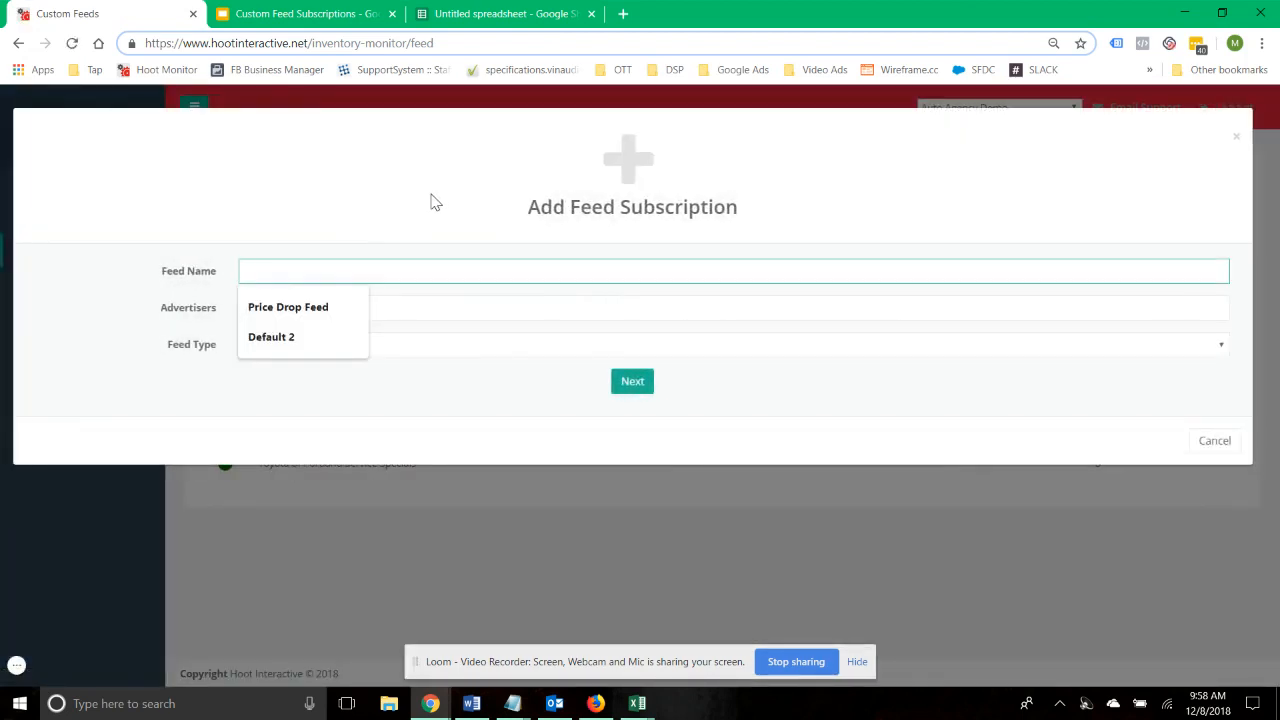
text(Dealer)
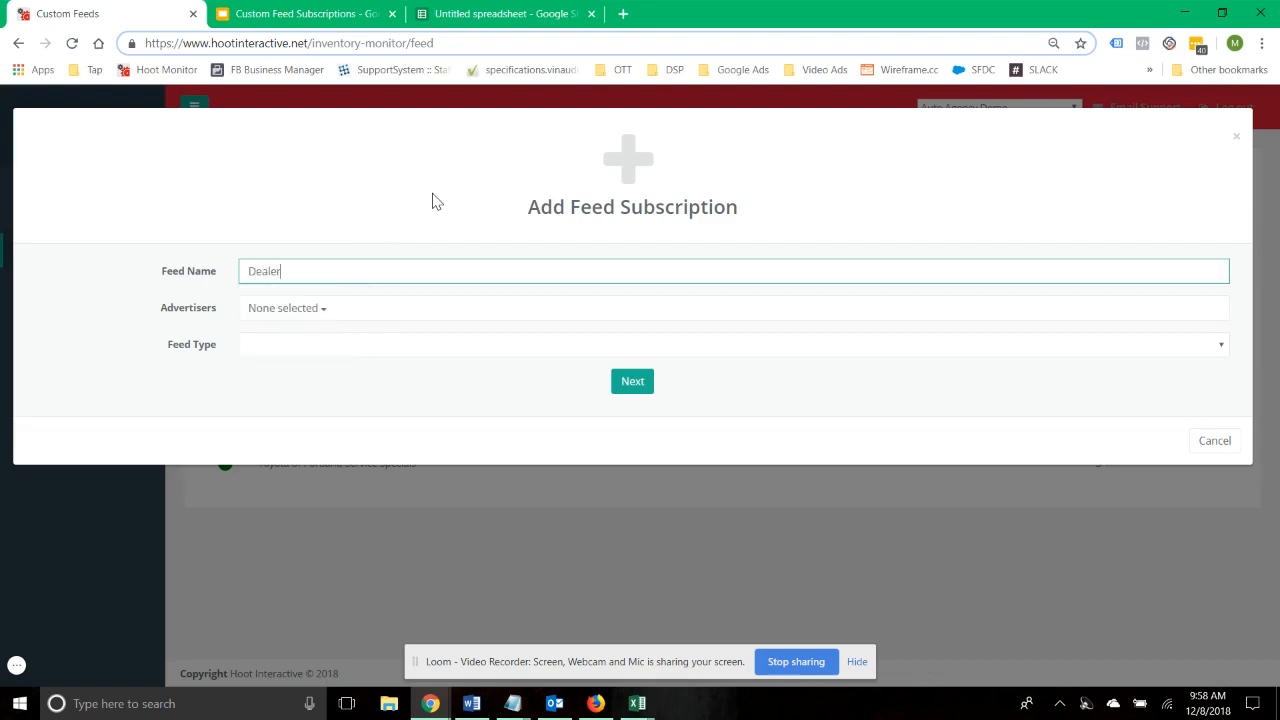
text( Images Only)
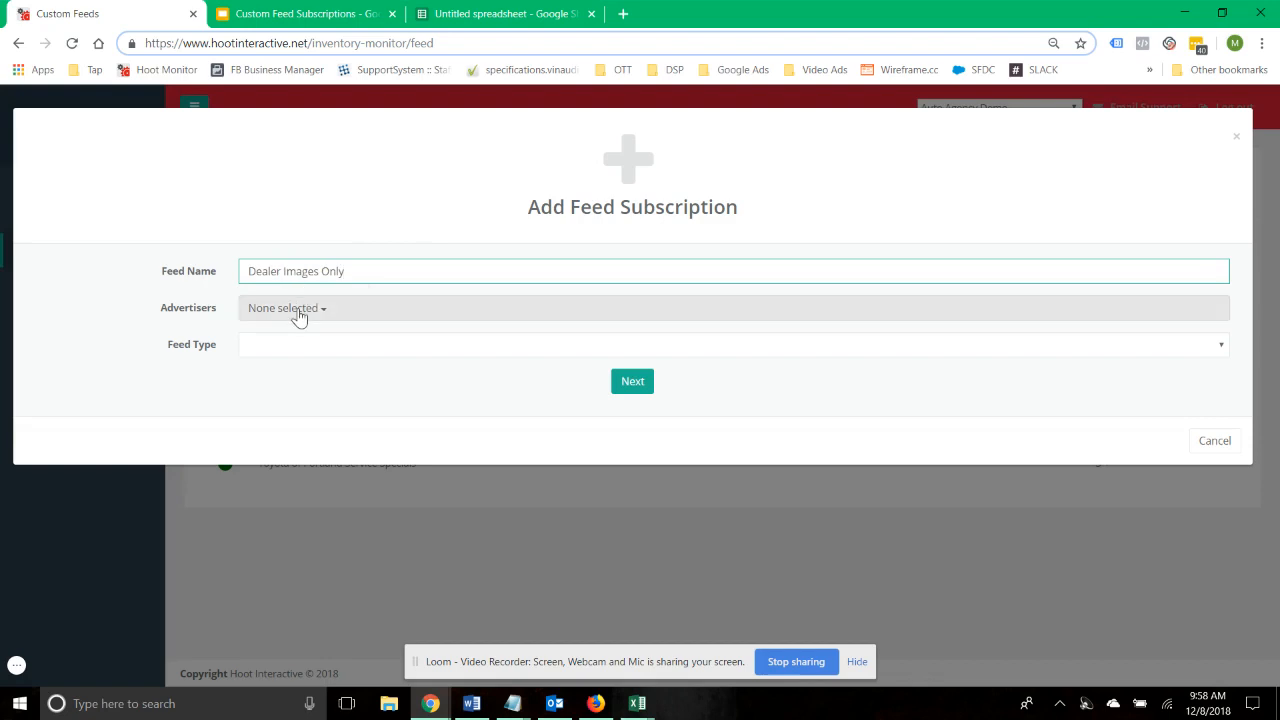
Step: Assign the Dealer Images Only feed to Texas Toyota of Grapevine with feed type Default and continue to the format settings
click(298, 312)
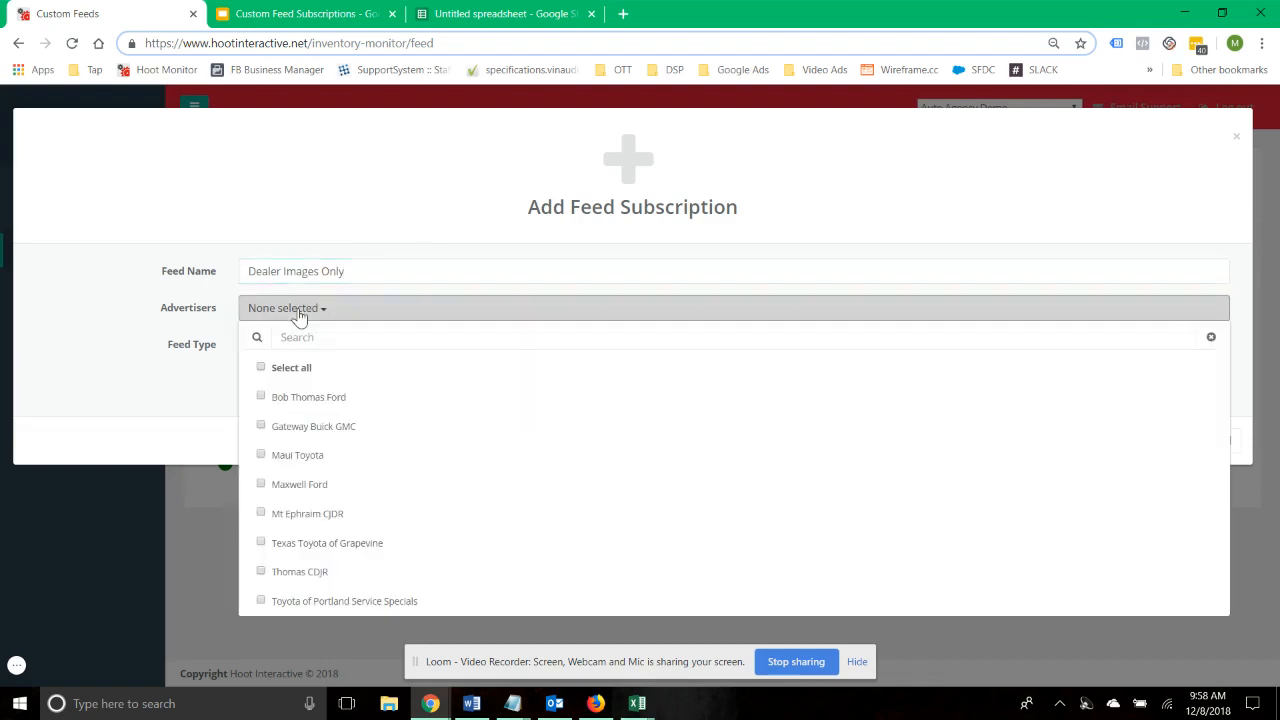
click(346, 550)
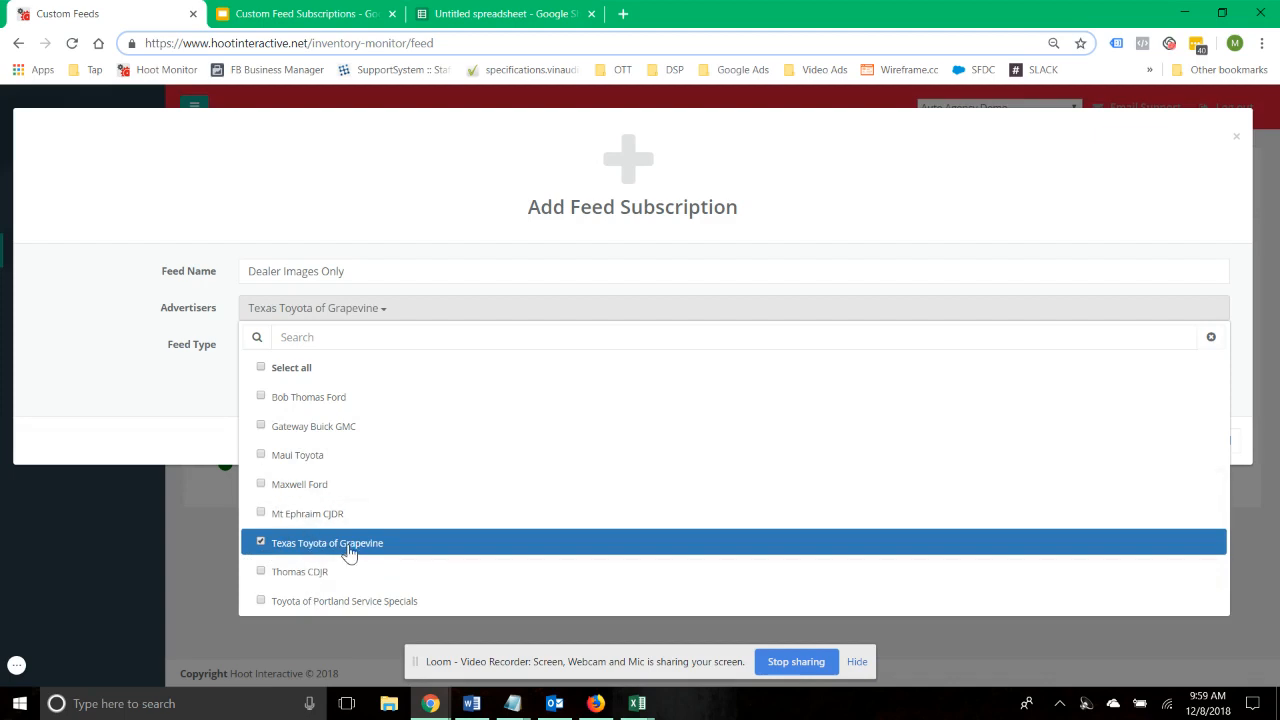
click(137, 380)
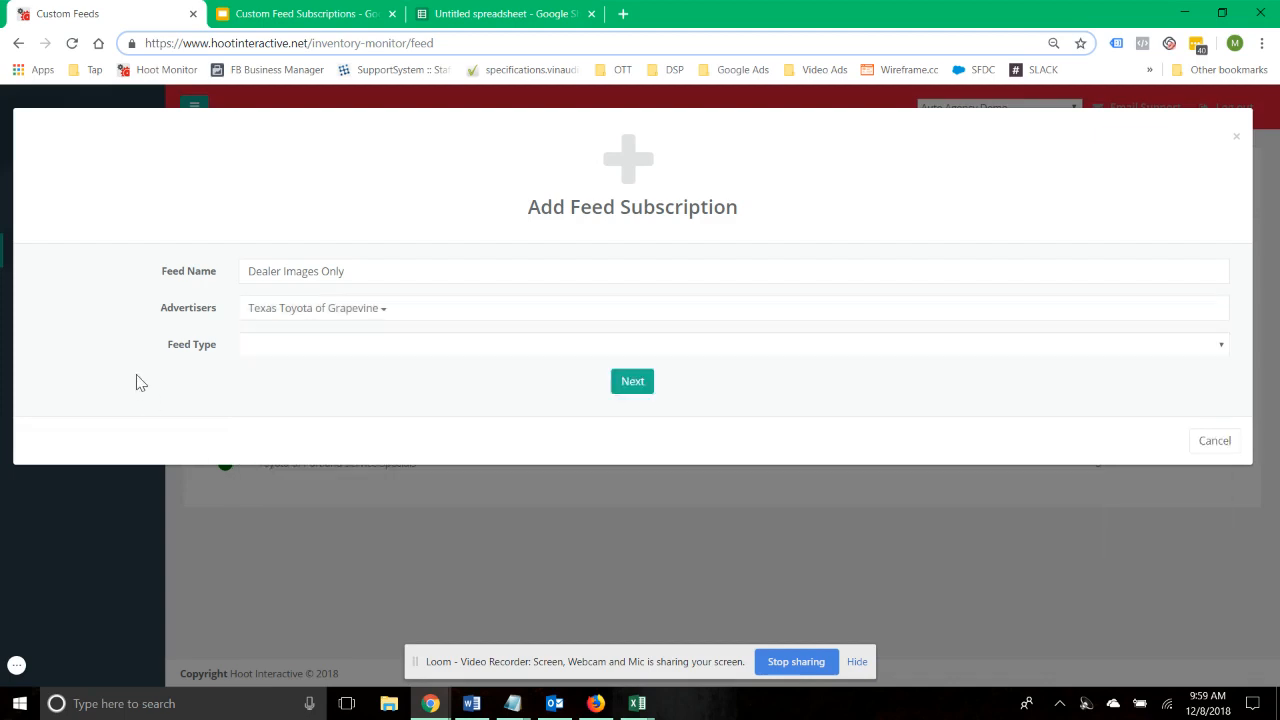
click(285, 346)
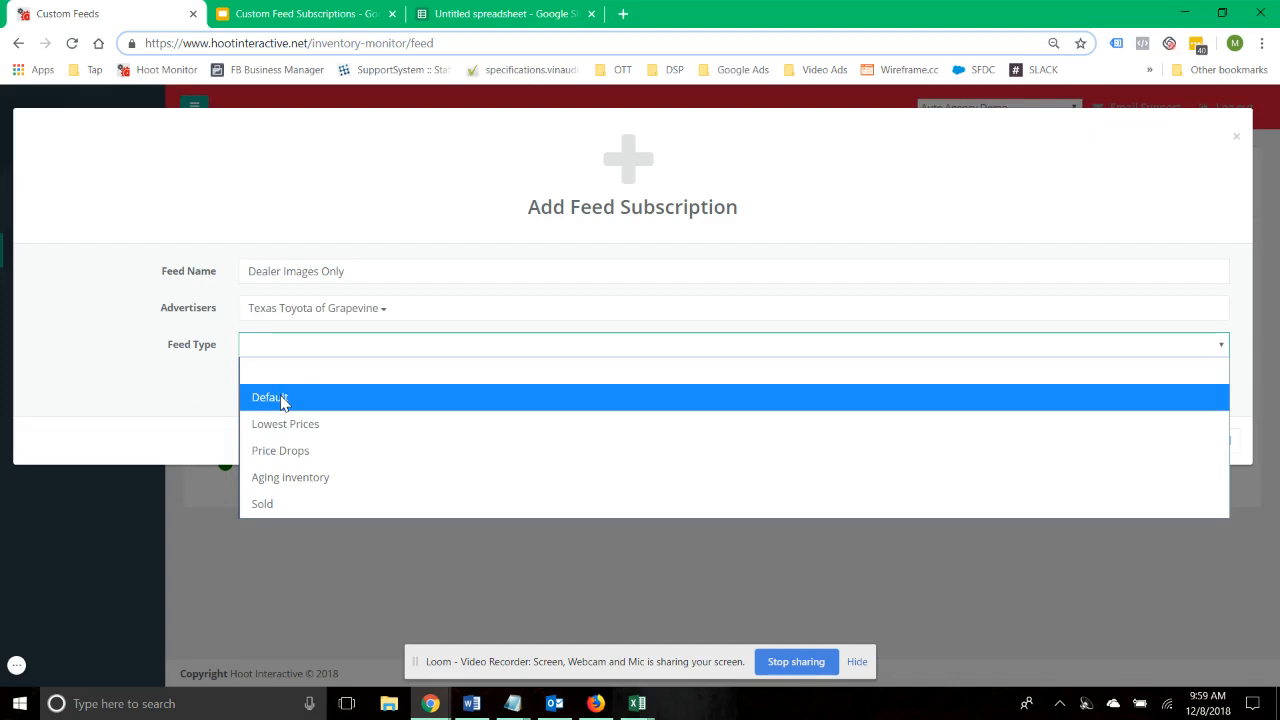
click(283, 401)
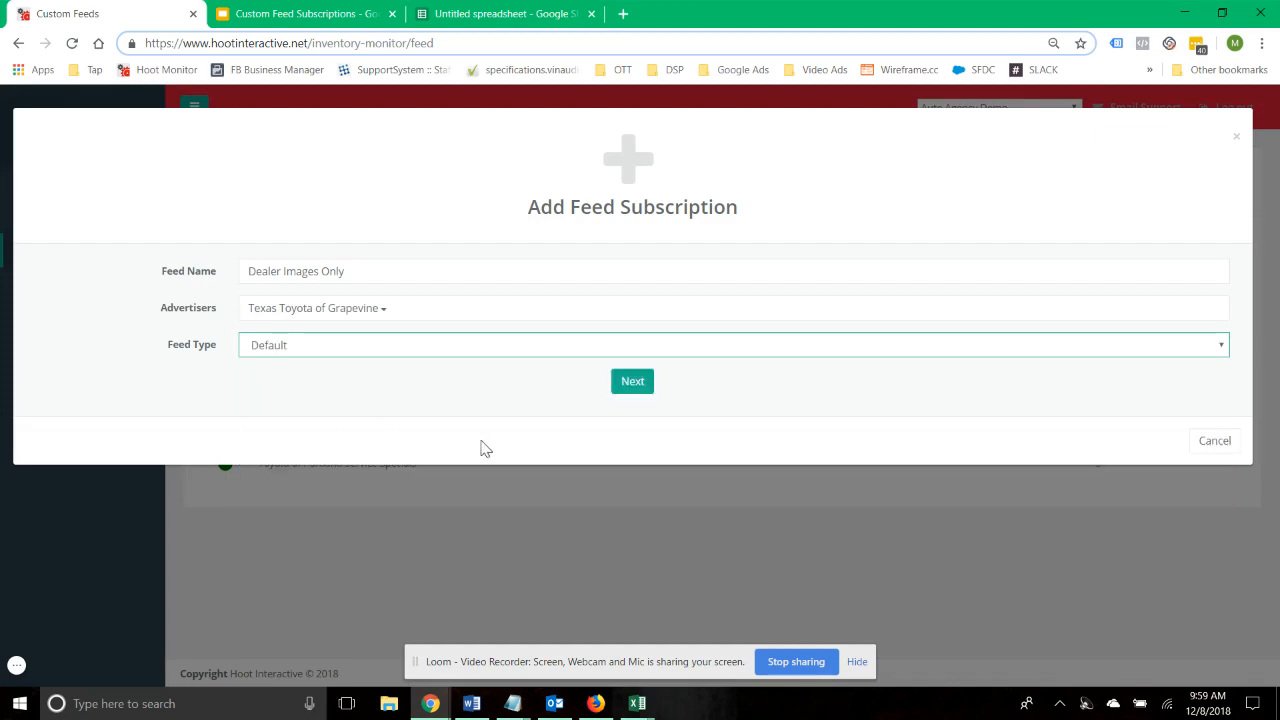
click(633, 390)
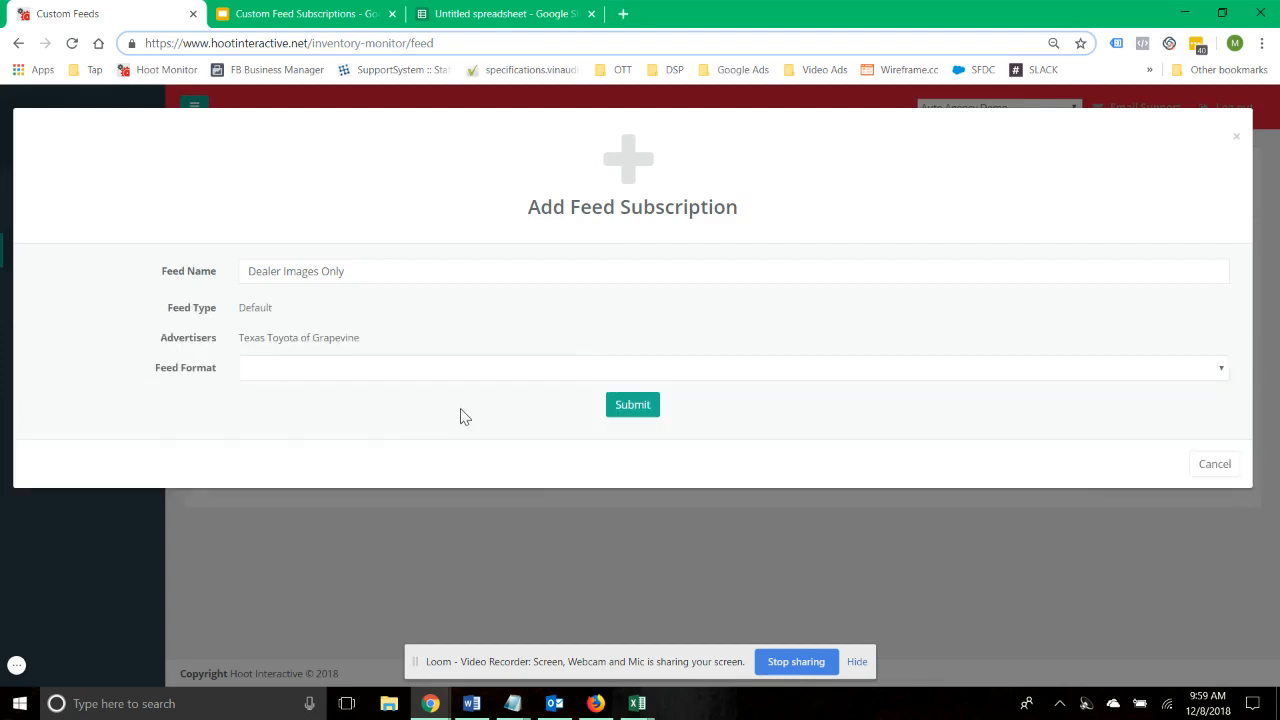
Step: Set the feed format to Facebook (Automotive), leave only Dealer among the image types, and submit the subscription
click(338, 372)
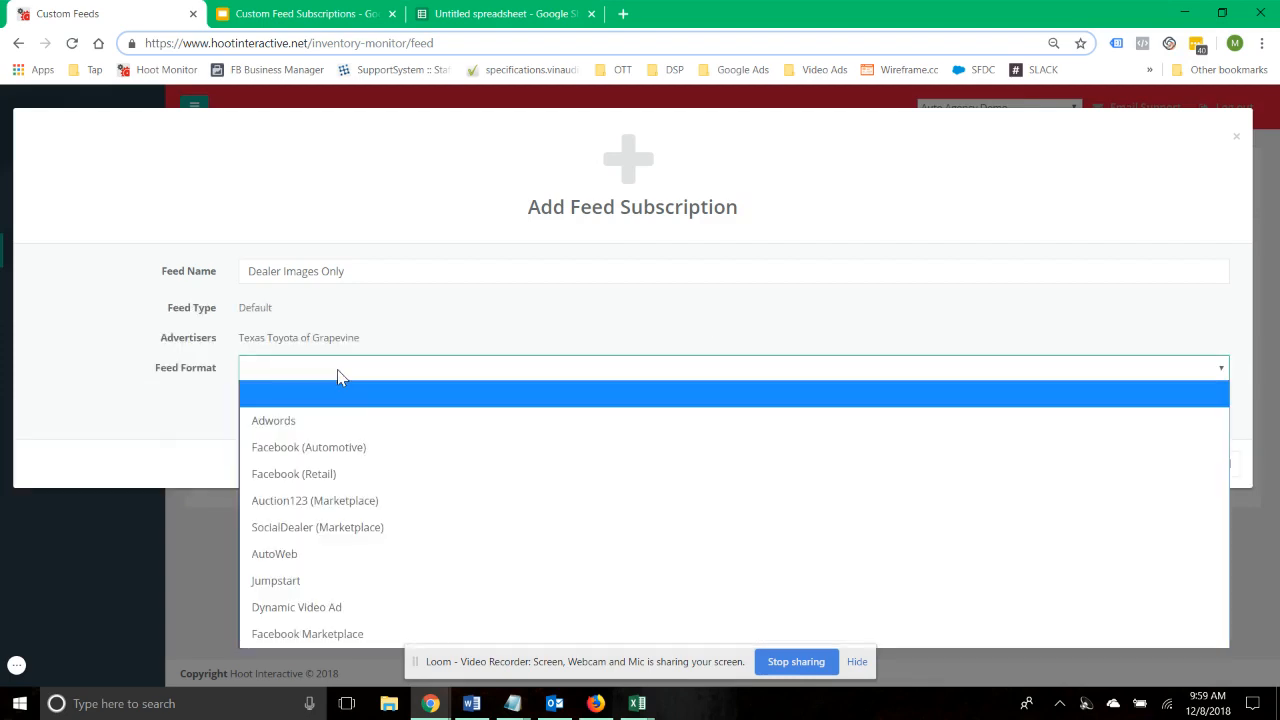
click(390, 455)
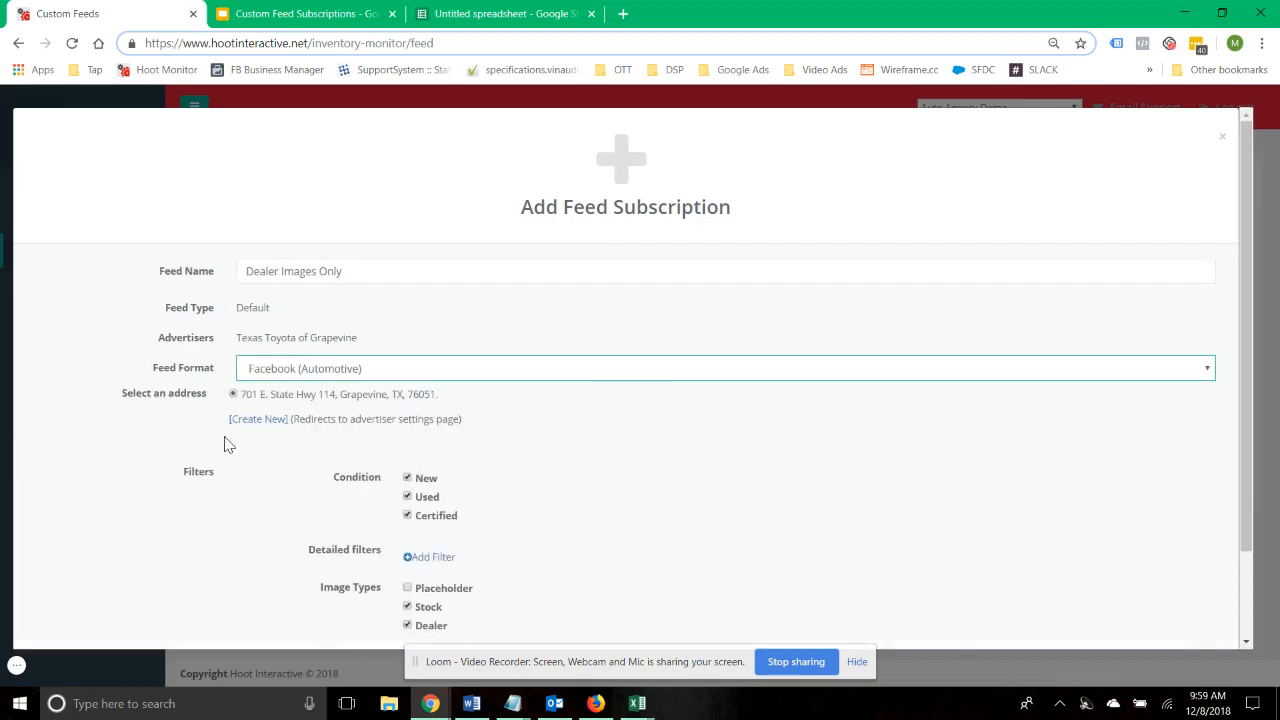
scroll(781, 429, down, 1)
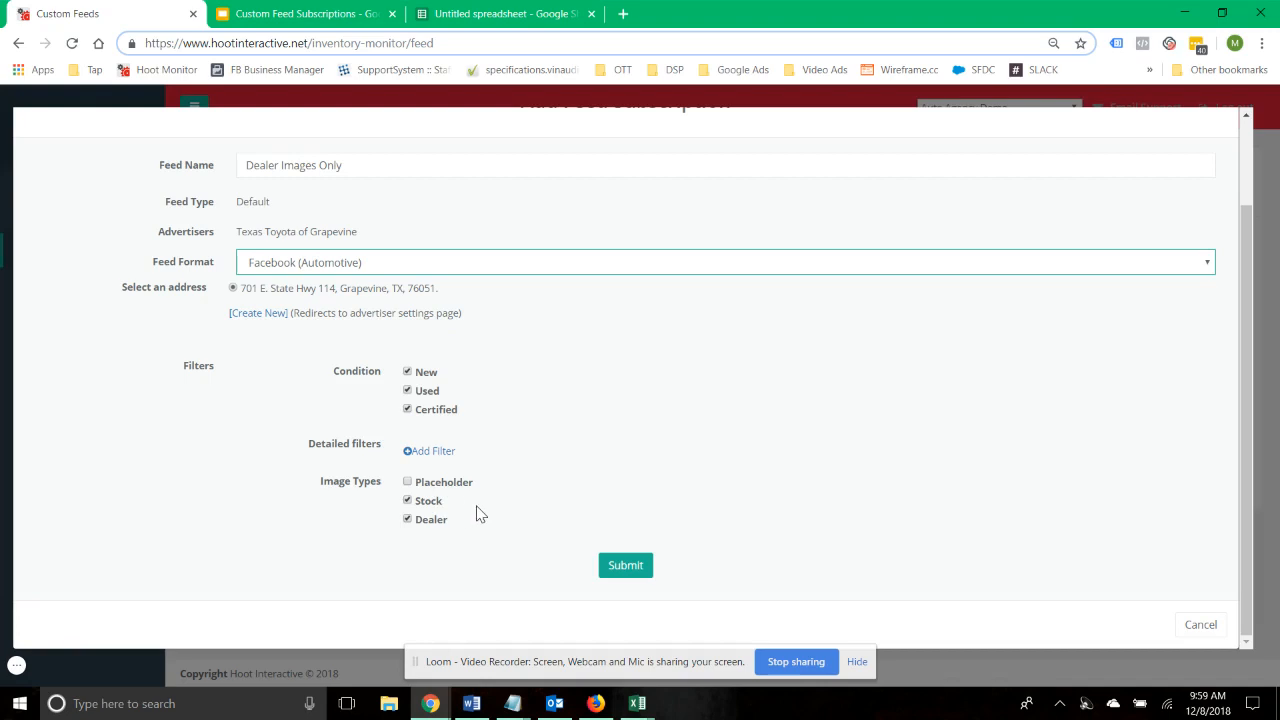
click(430, 484)
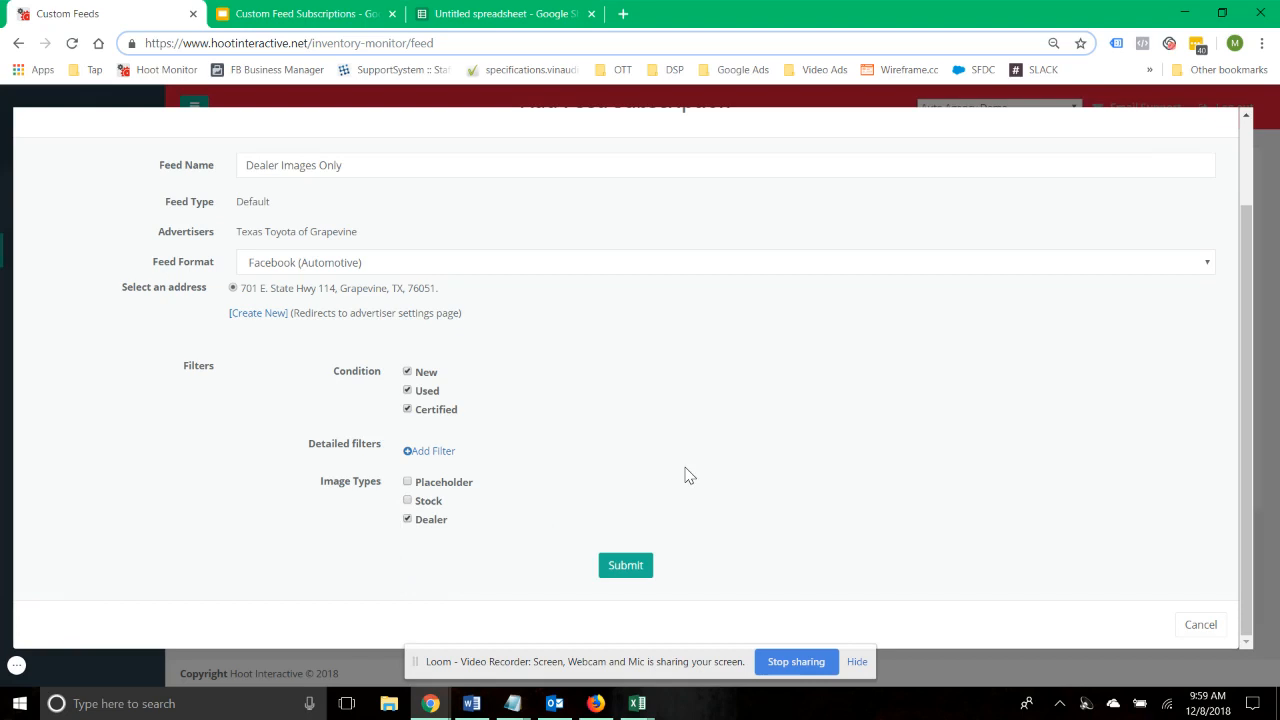
click(625, 566)
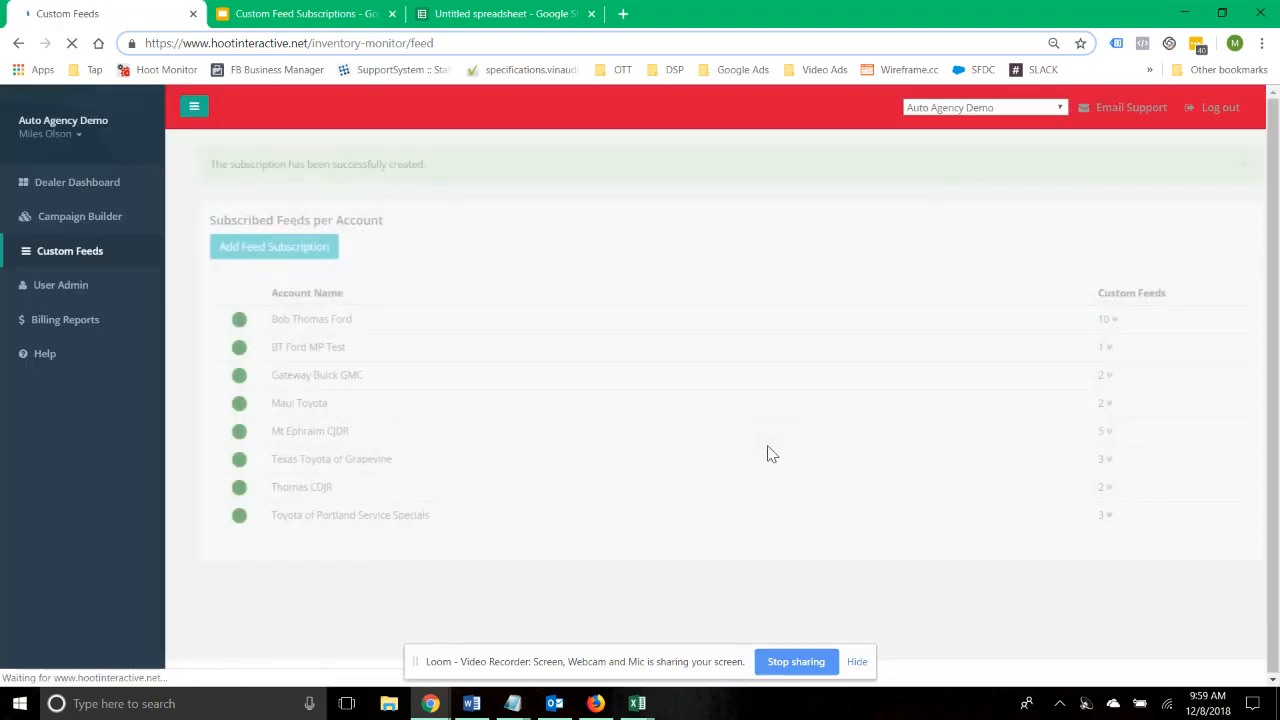
Step: View the Dealer Images Only feed data under Texas Toyota of Grapevine and check its number of entries
click(278, 466)
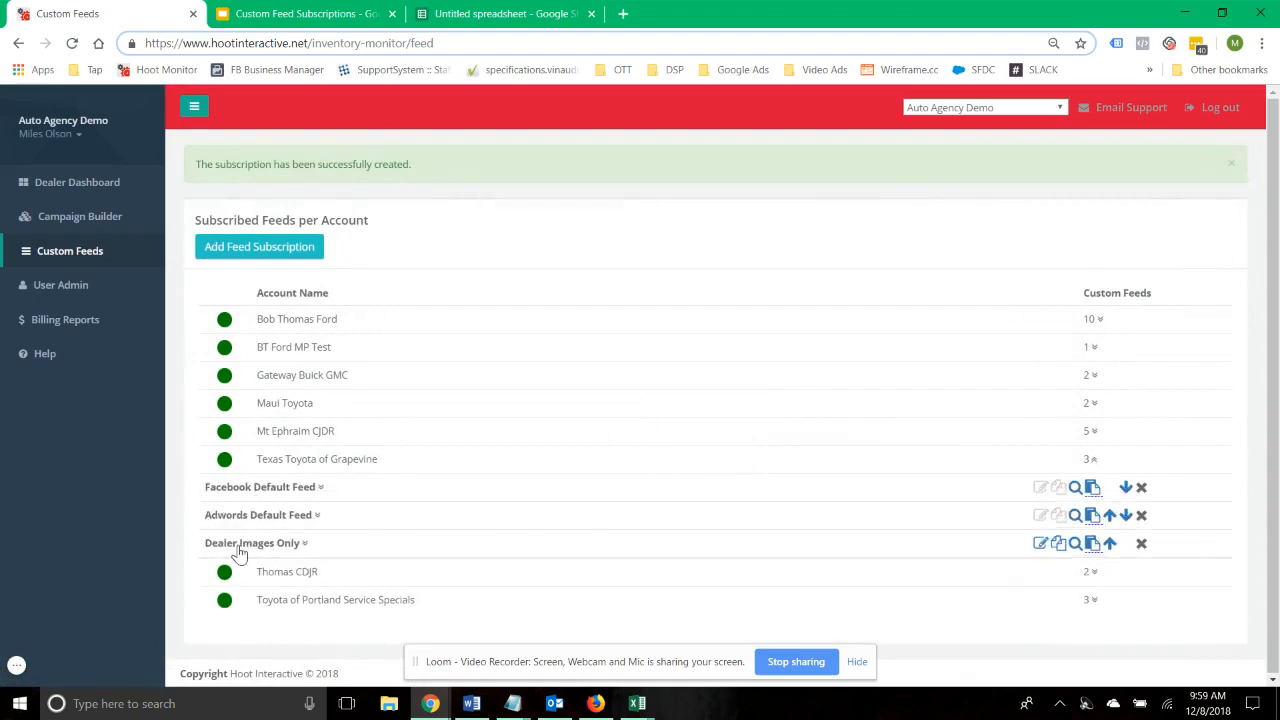
click(1074, 546)
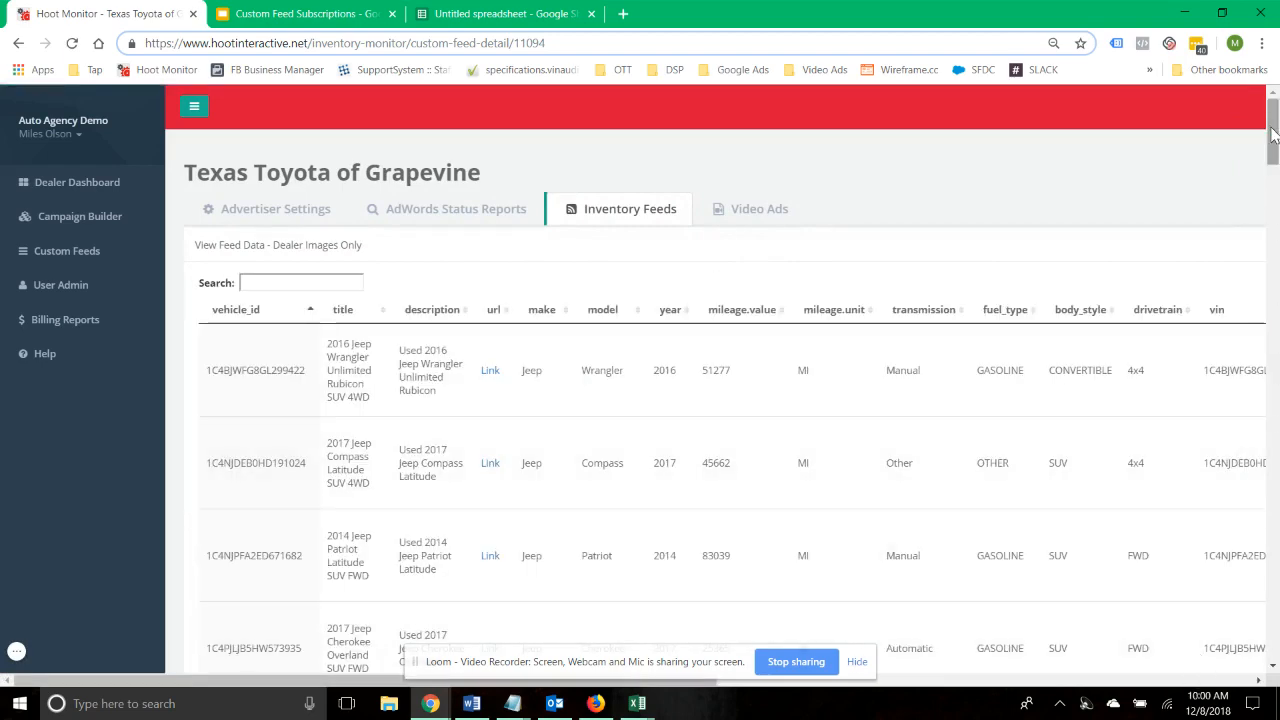
drag(1272, 130, 1265, 655)
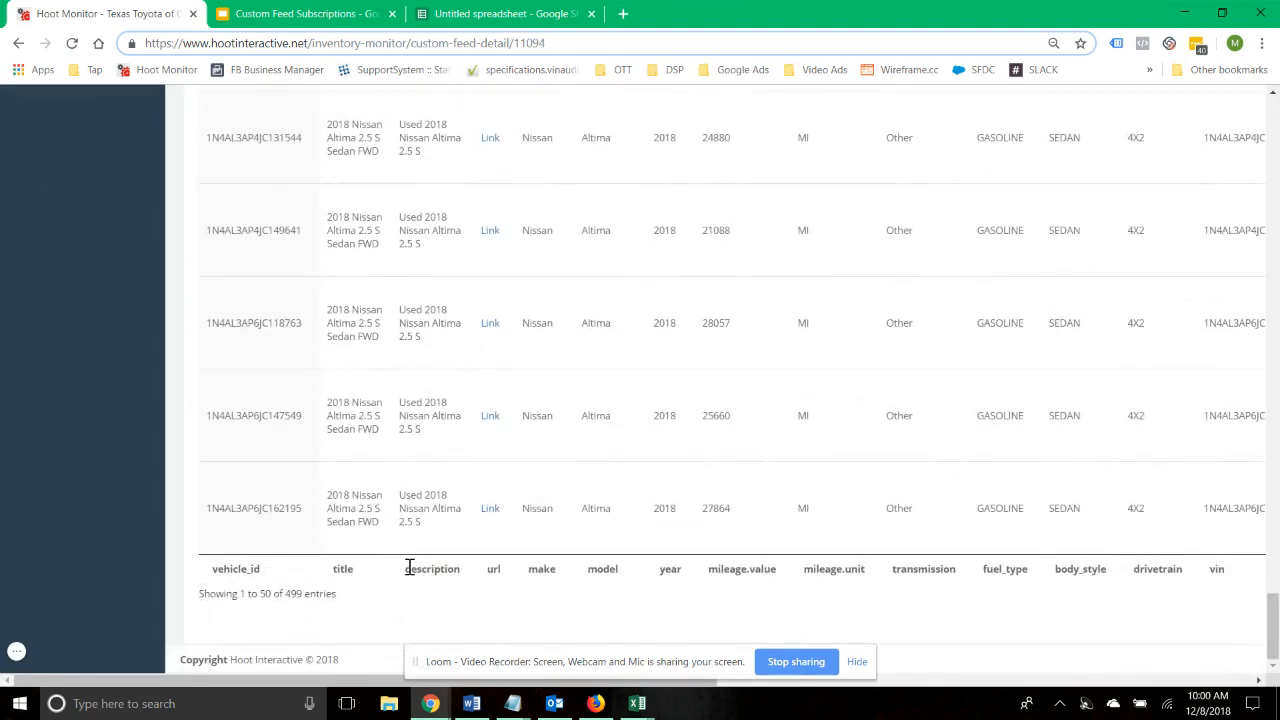
double_click(296, 594)
click(1107, 682)
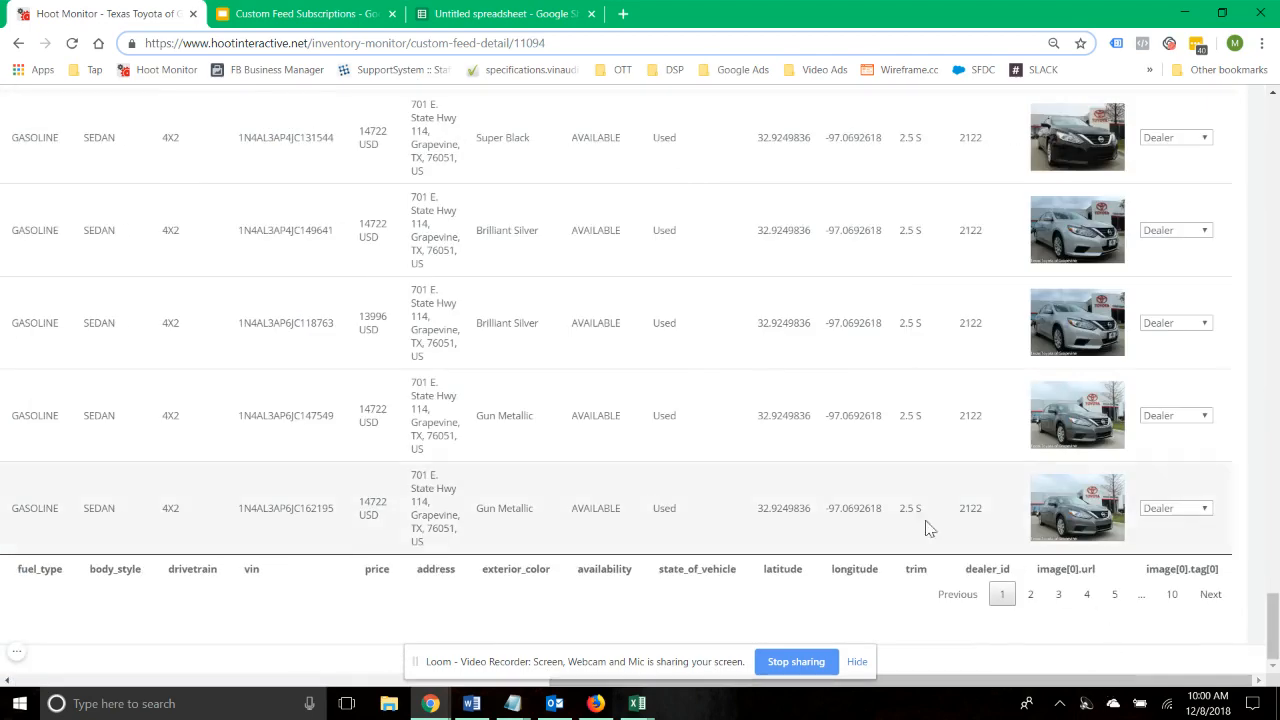
Step: Review the vehicle images and image tags throughout page 1 of the Dealer Images Only feed
scroll(724, 420, up, 4)
scroll(724, 420, up, 15)
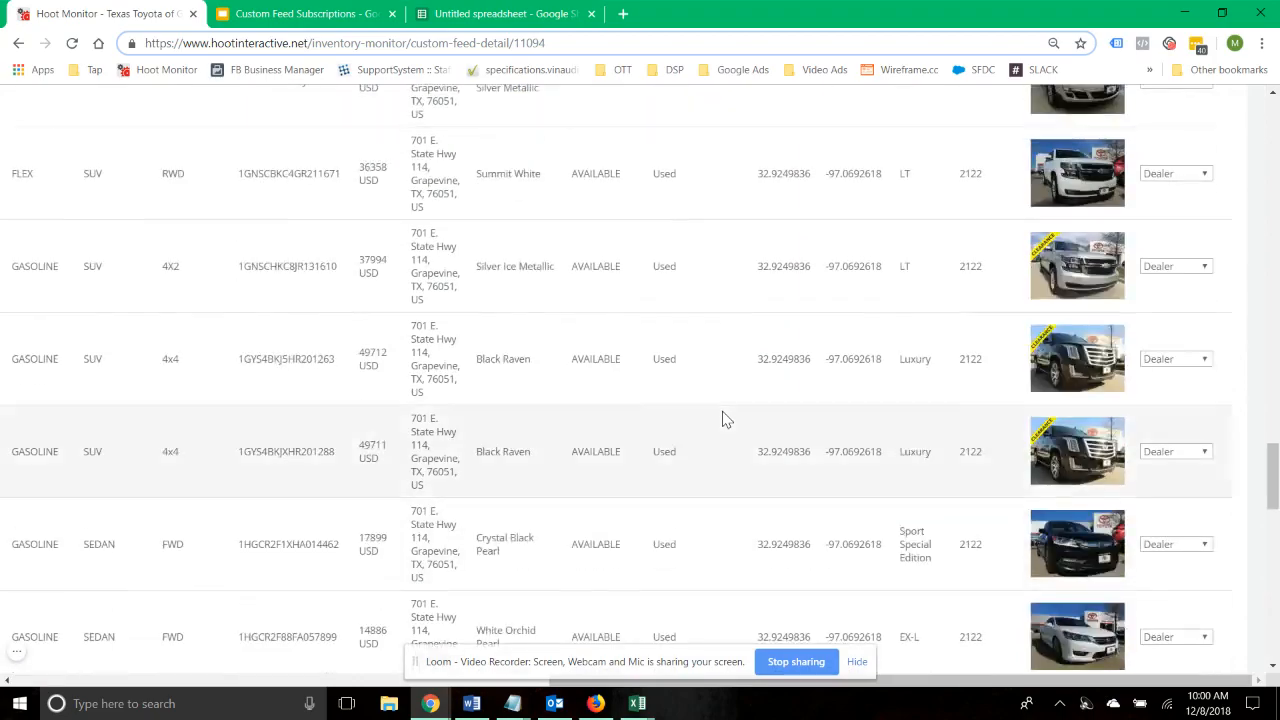
scroll(724, 420, up, 15)
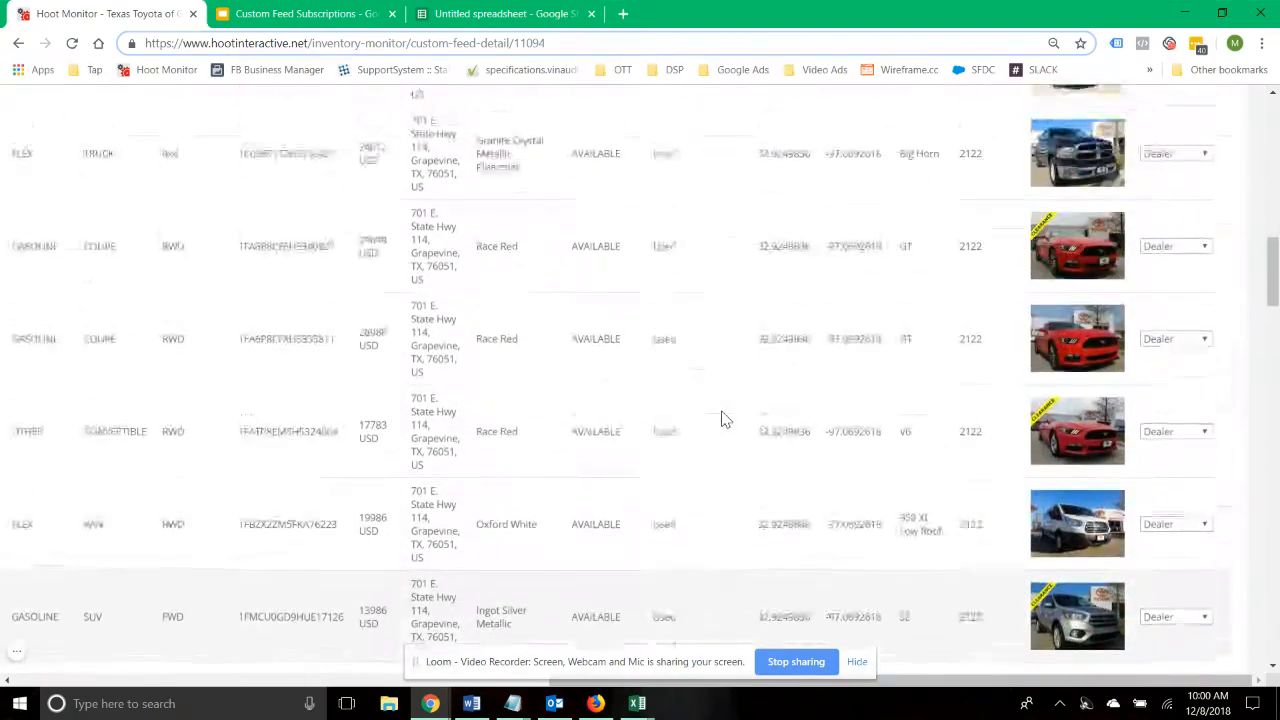
scroll(724, 420, up, 2)
scroll(724, 420, down, 15)
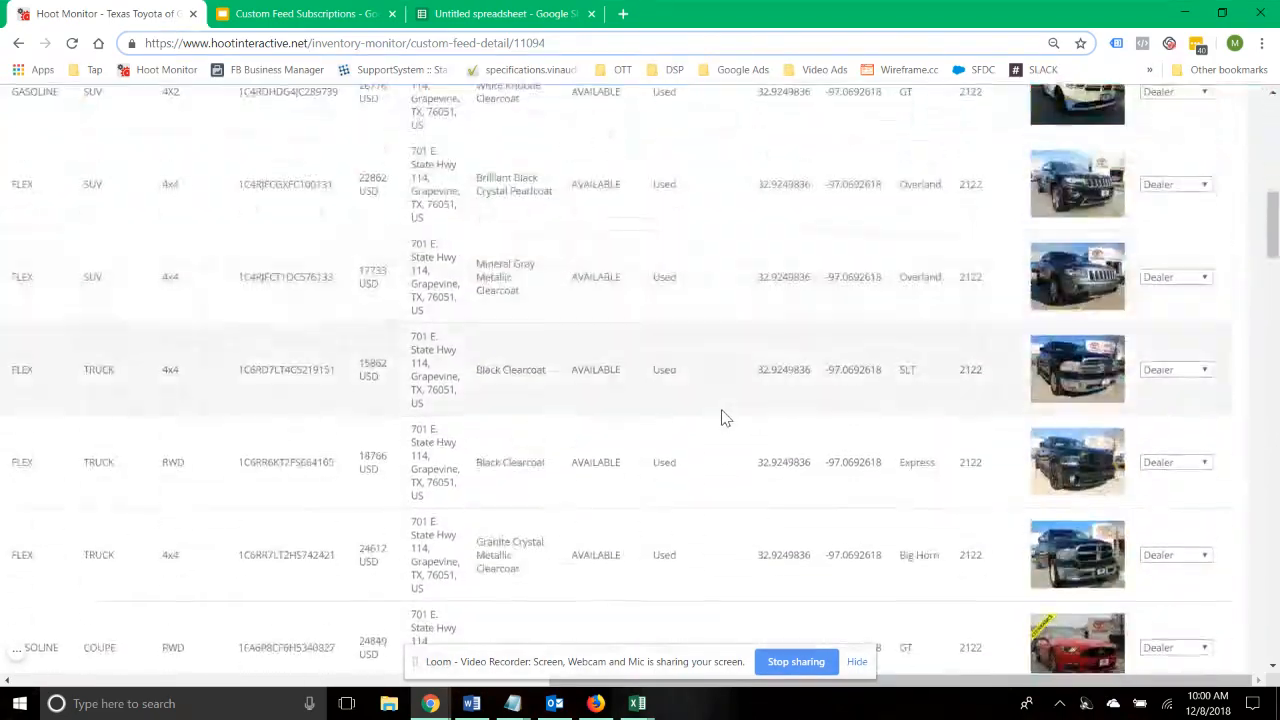
scroll(724, 405, down, 5)
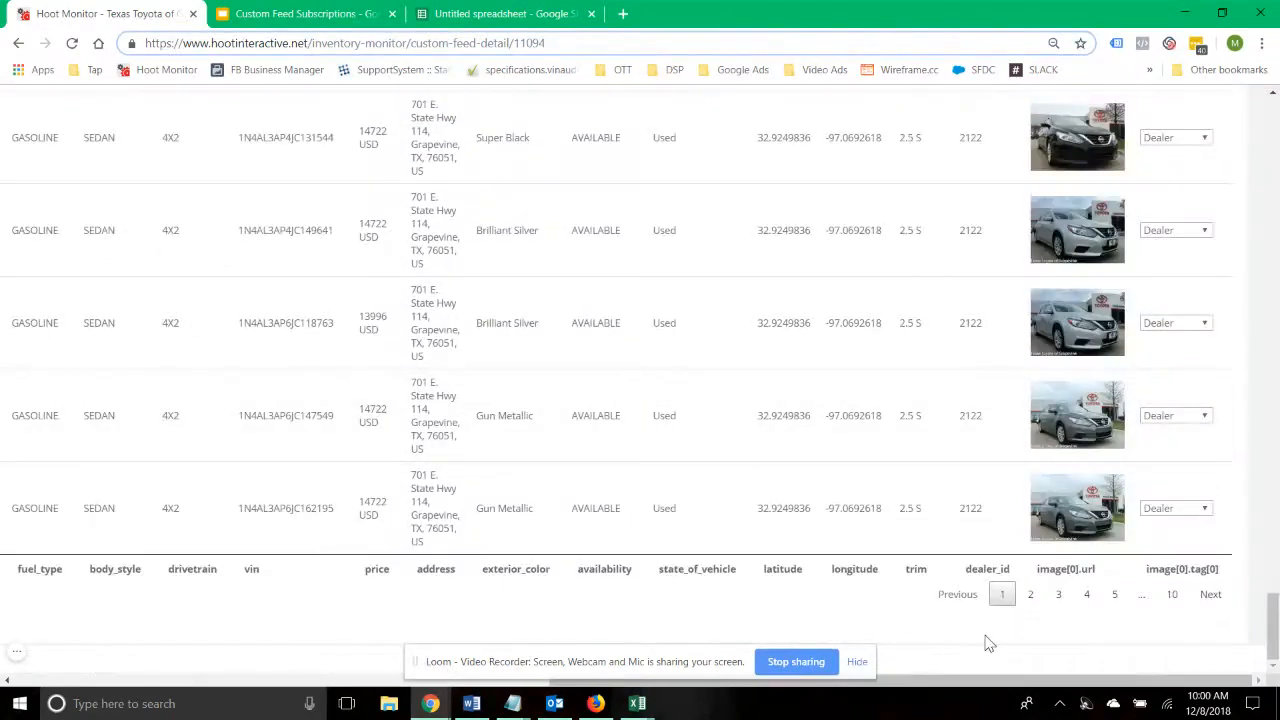
Step: Check the vehicle images and tags on page 3 of the feed, then return to the dealer's inventory feeds list
click(1029, 596)
click(1058, 597)
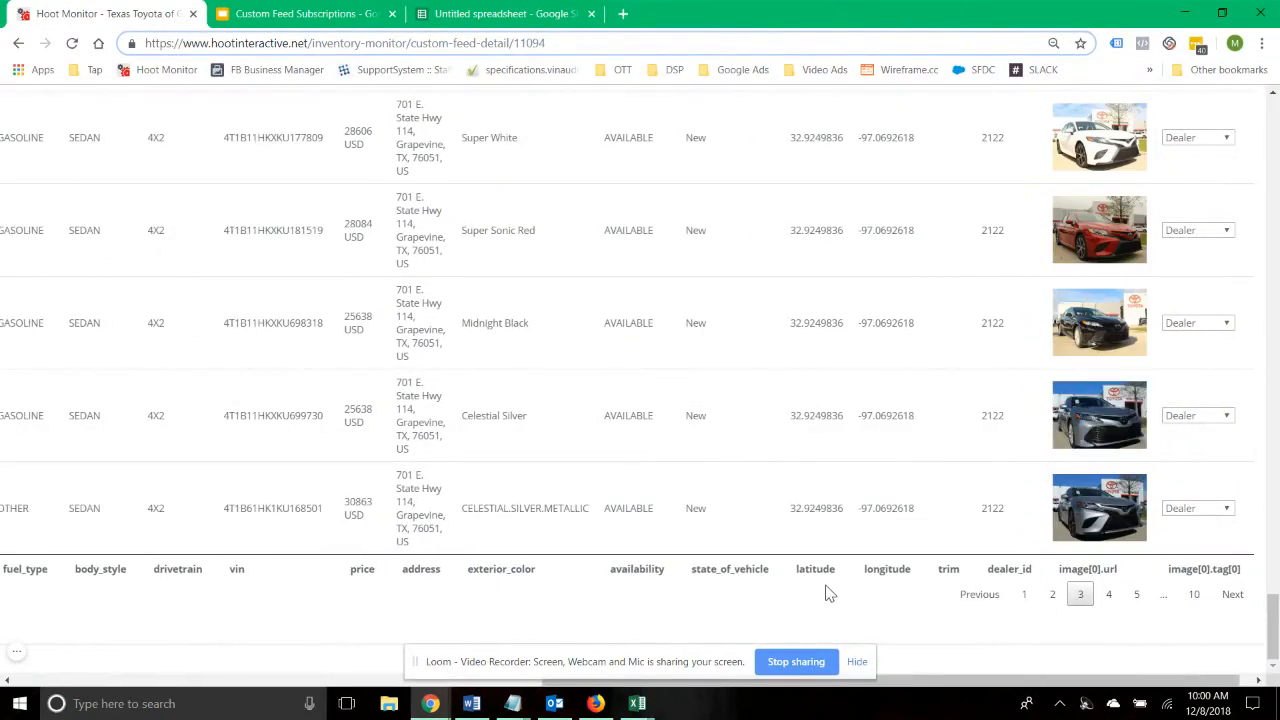
scroll(828, 594, up, 10)
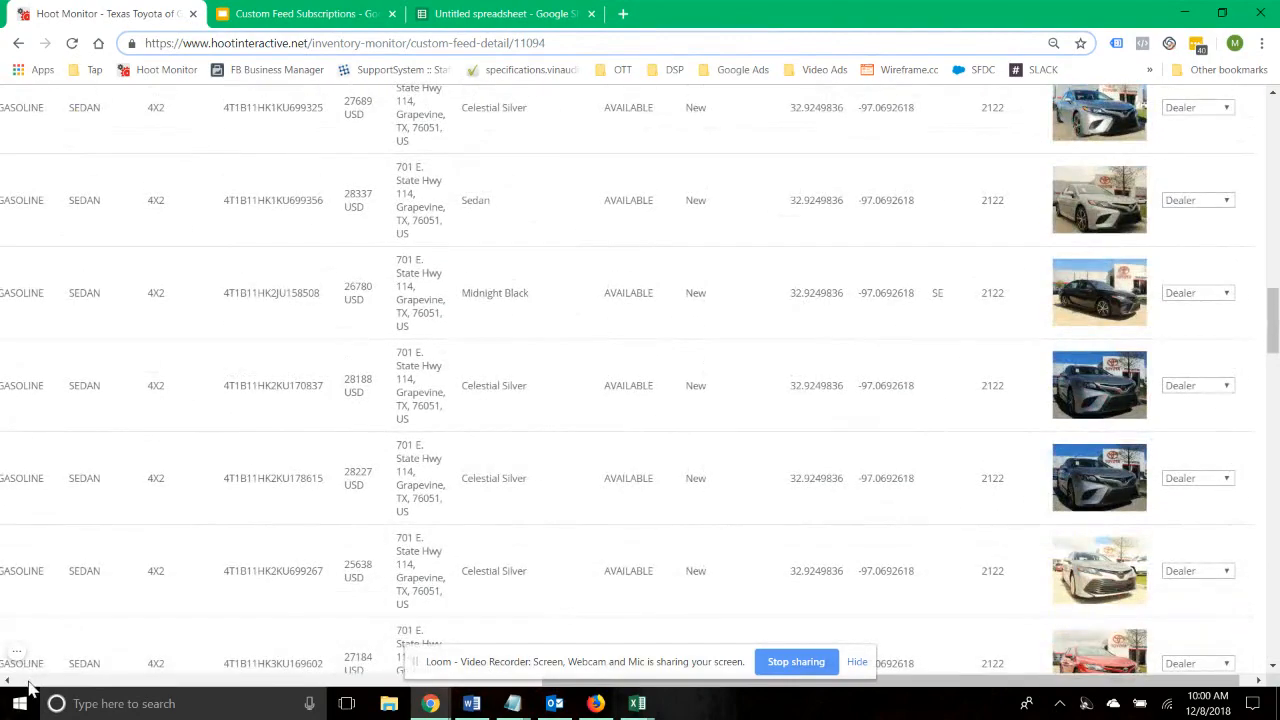
click(28, 682)
scroll(186, 580, up, 10)
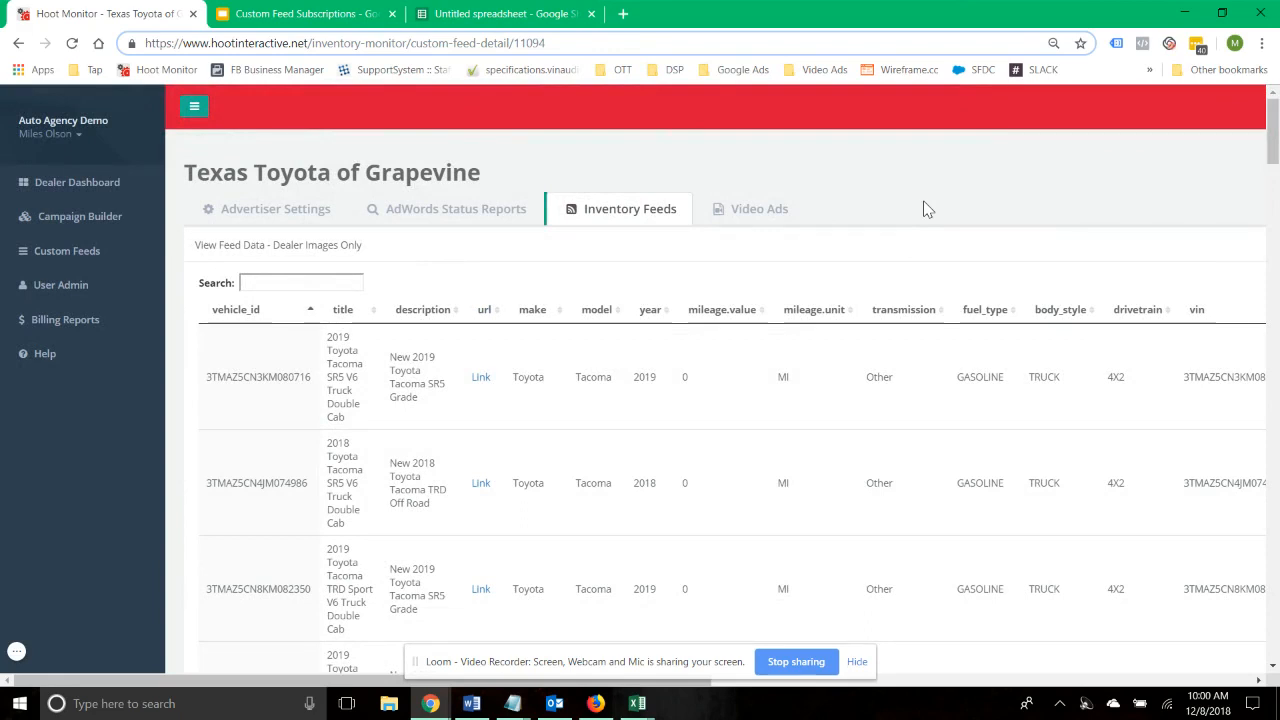
click(598, 210)
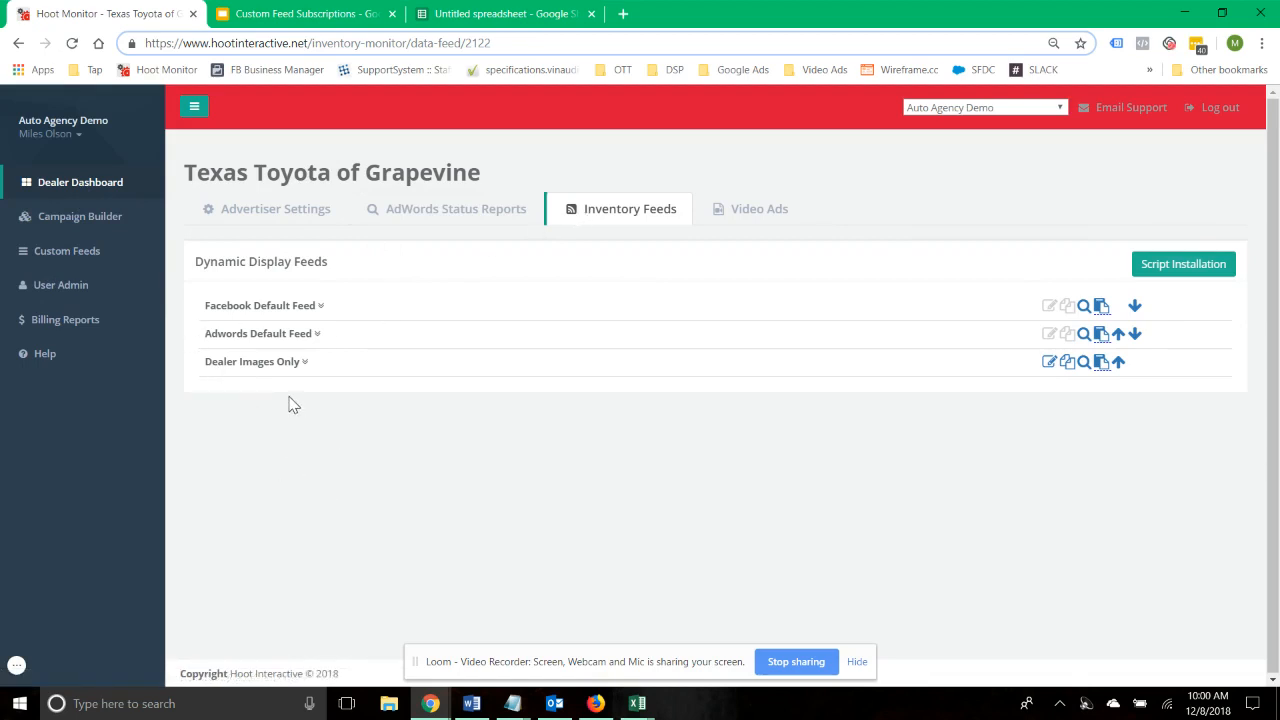
Step: Return to the agency's Custom Feeds page and start another feed subscription named "Used Specials"
click(66, 255)
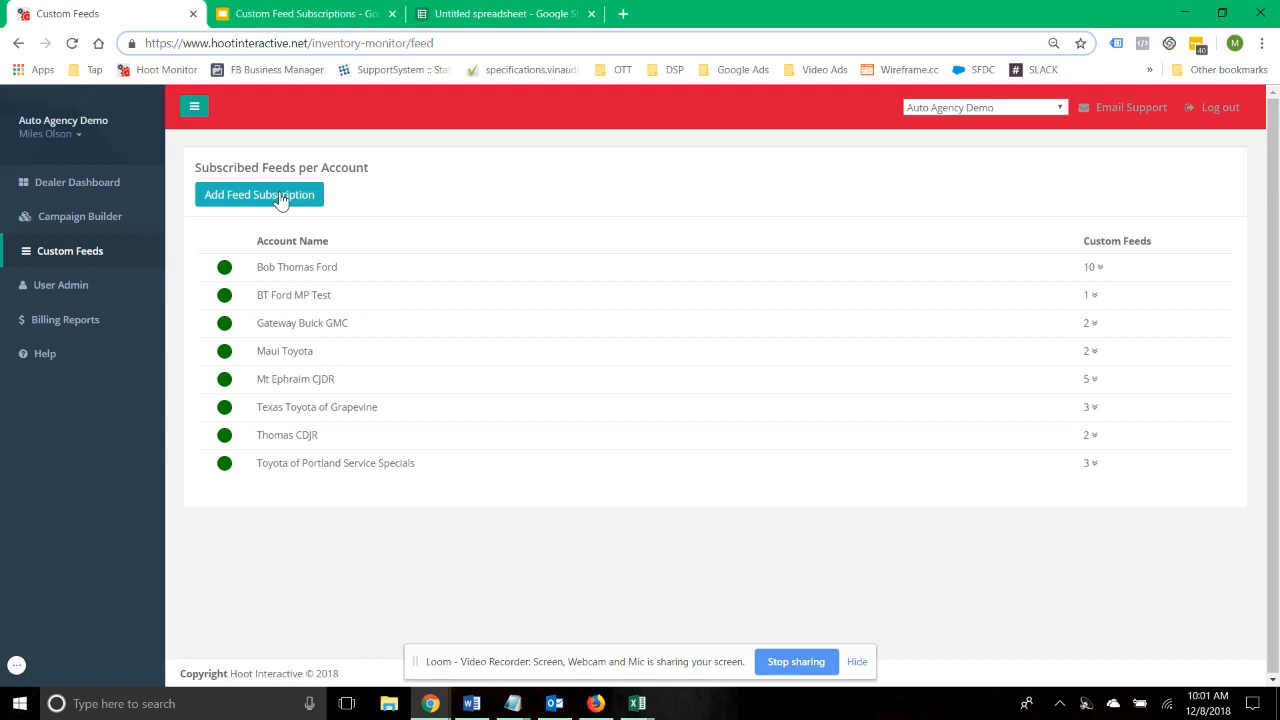
click(279, 195)
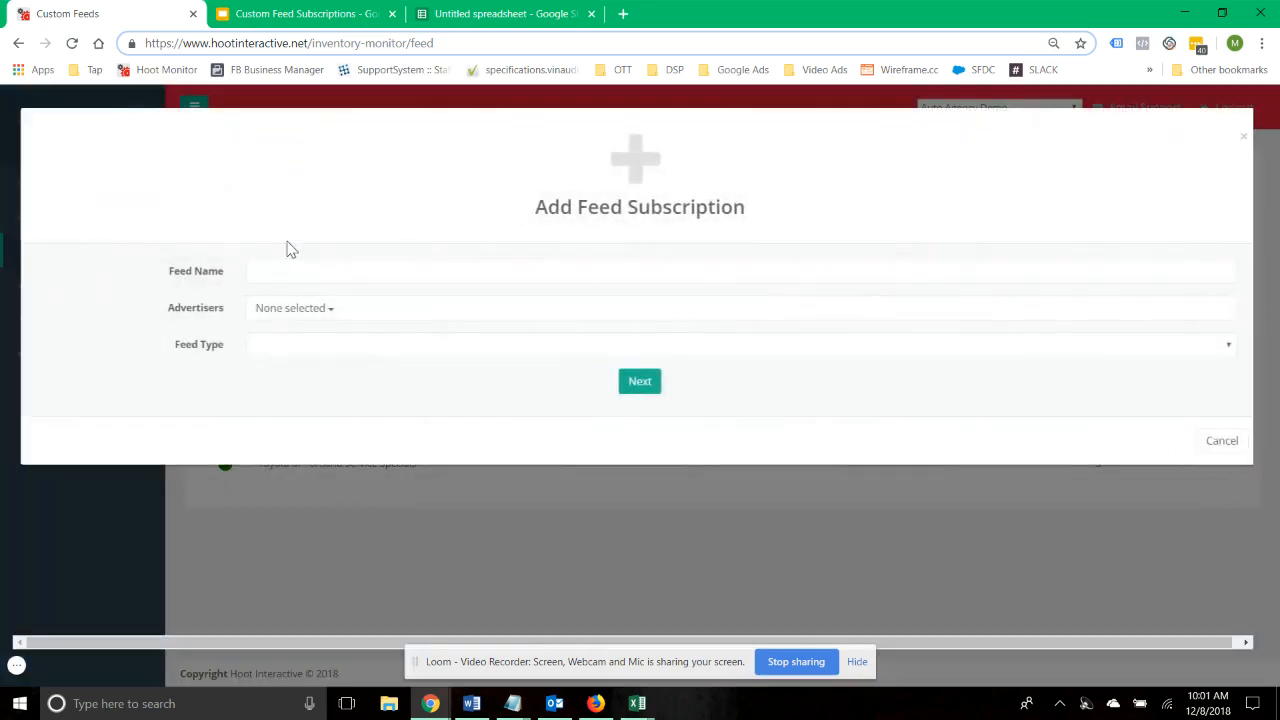
click(271, 271)
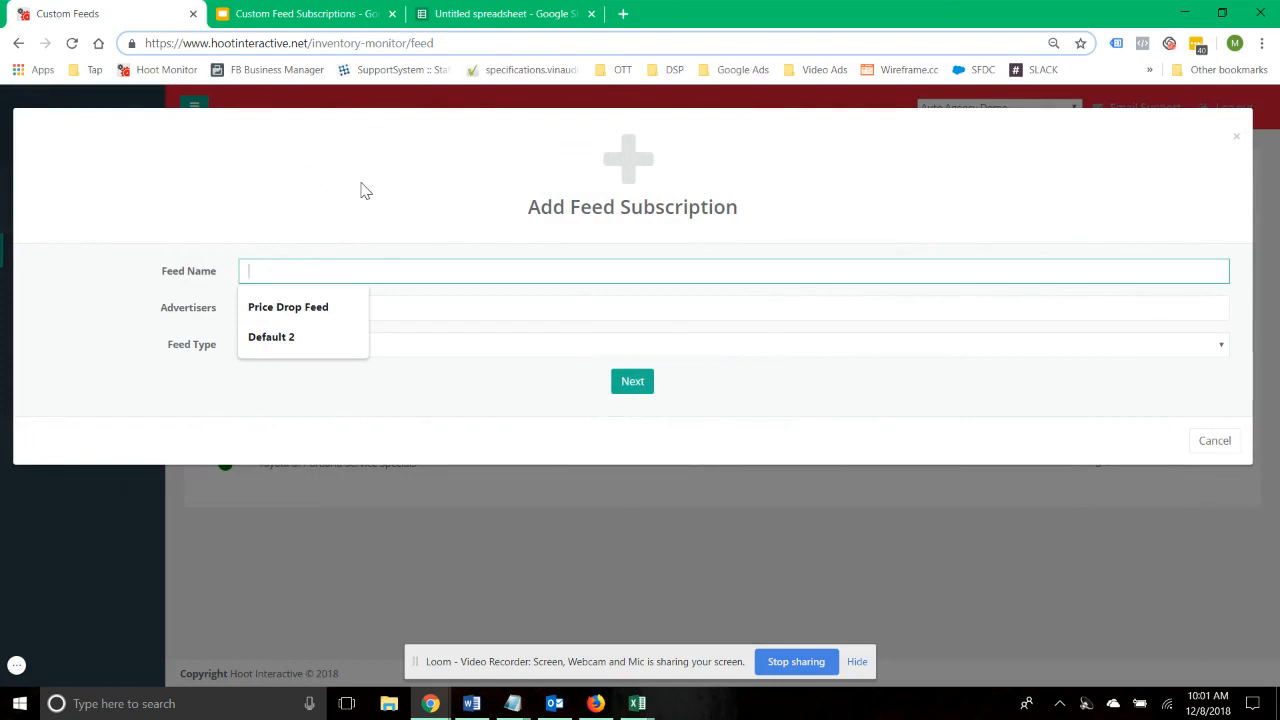
text(Used Specials)
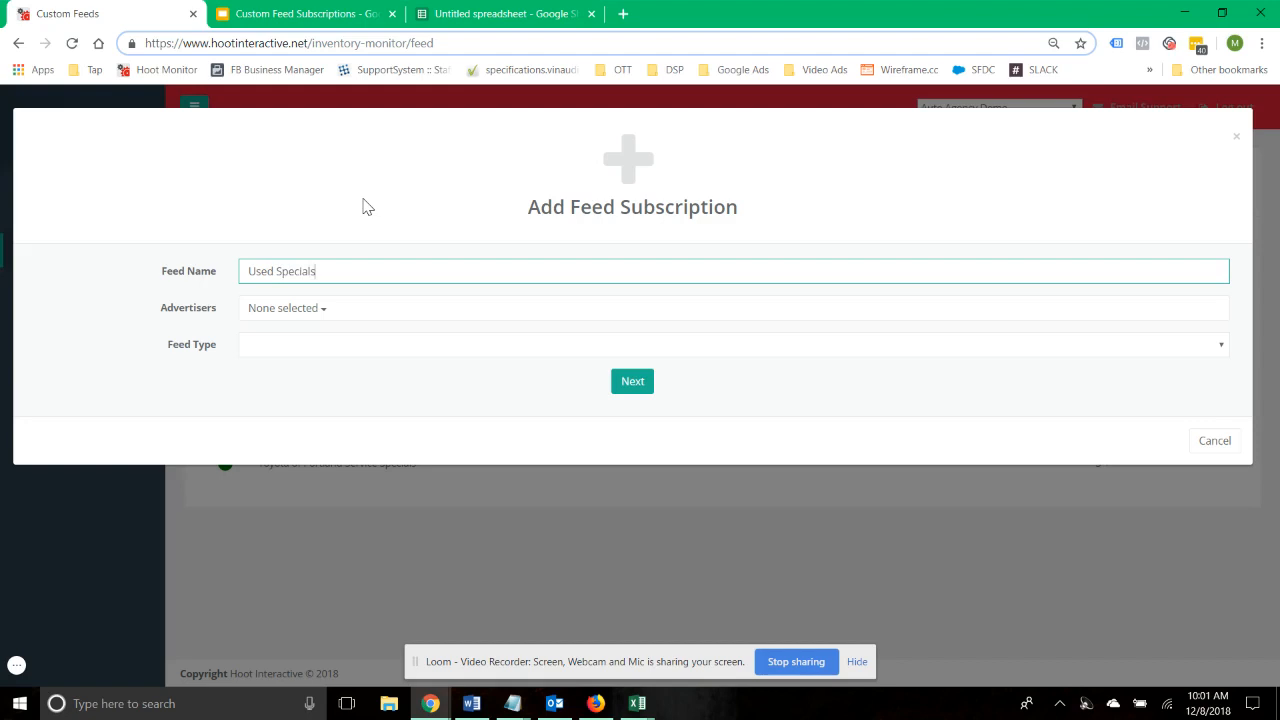
Step: Assign the Used Specials feed to Texas Toyota of Grapevine with the Default feed type and continue to the format settings
click(323, 310)
click(315, 546)
click(163, 407)
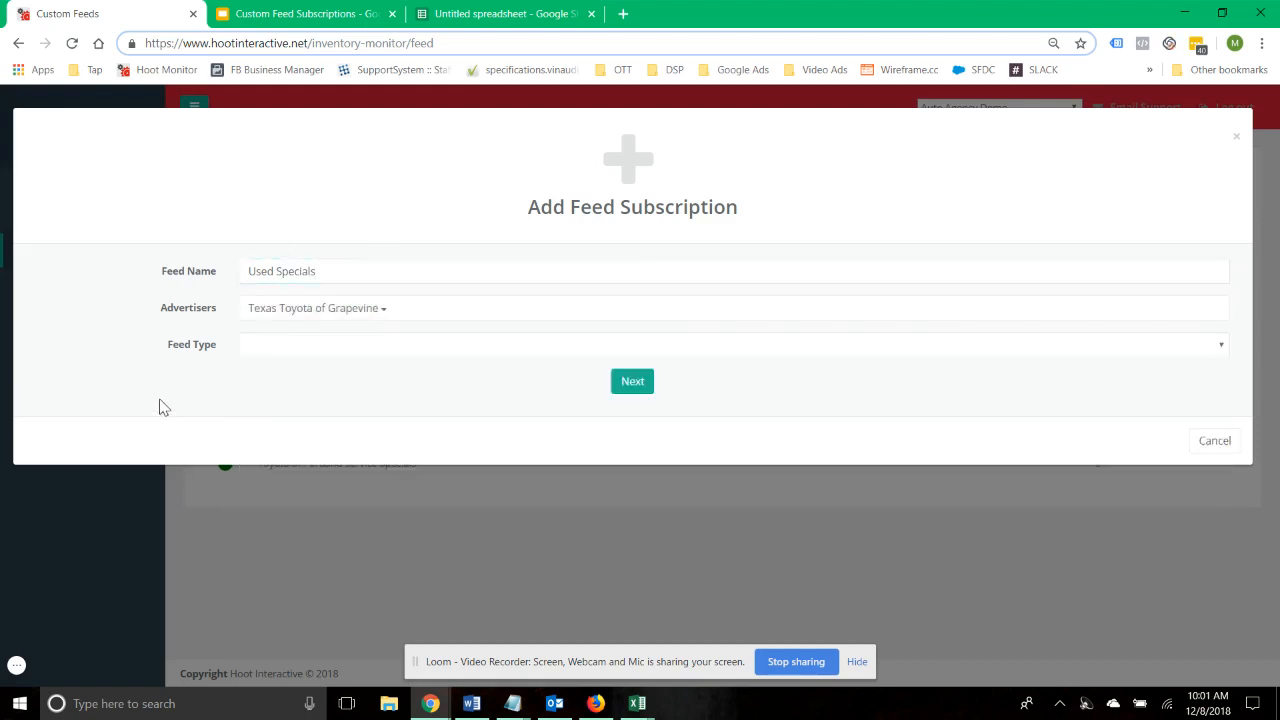
click(265, 354)
click(265, 397)
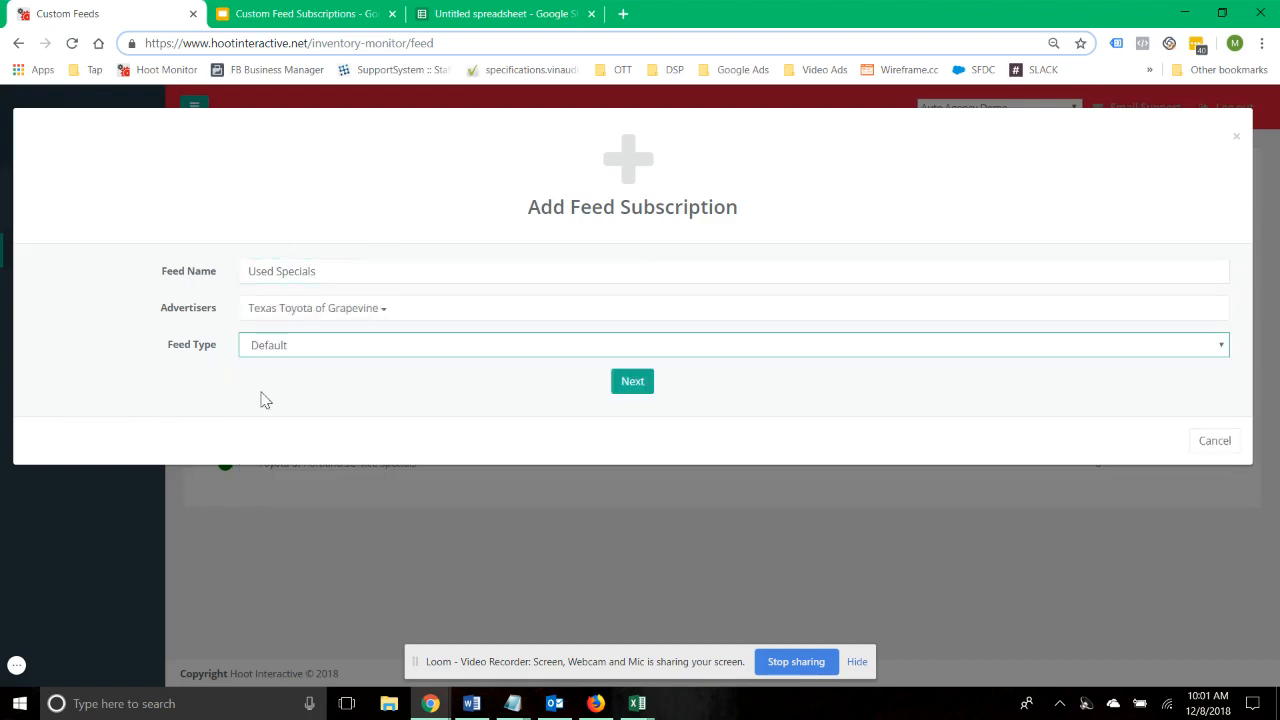
click(645, 389)
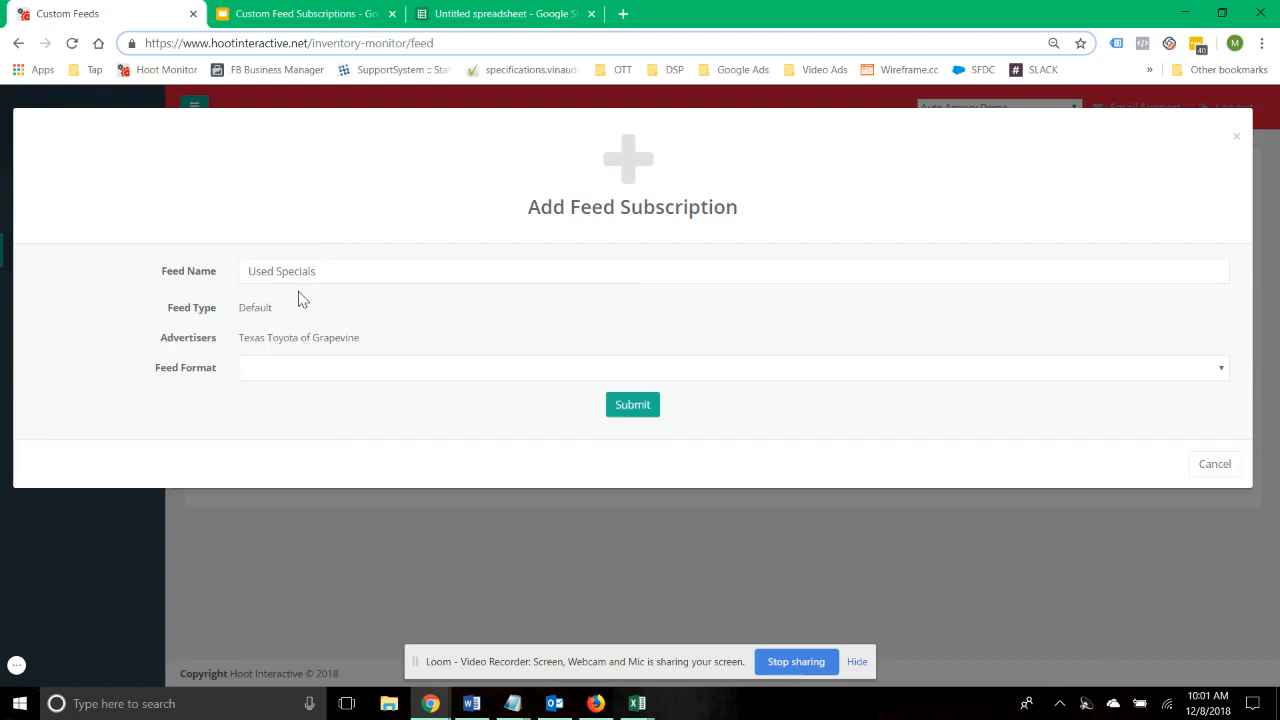
Step: Set the feed format to Facebook (Automotive) and exclude New vehicles from the condition filter
click(280, 368)
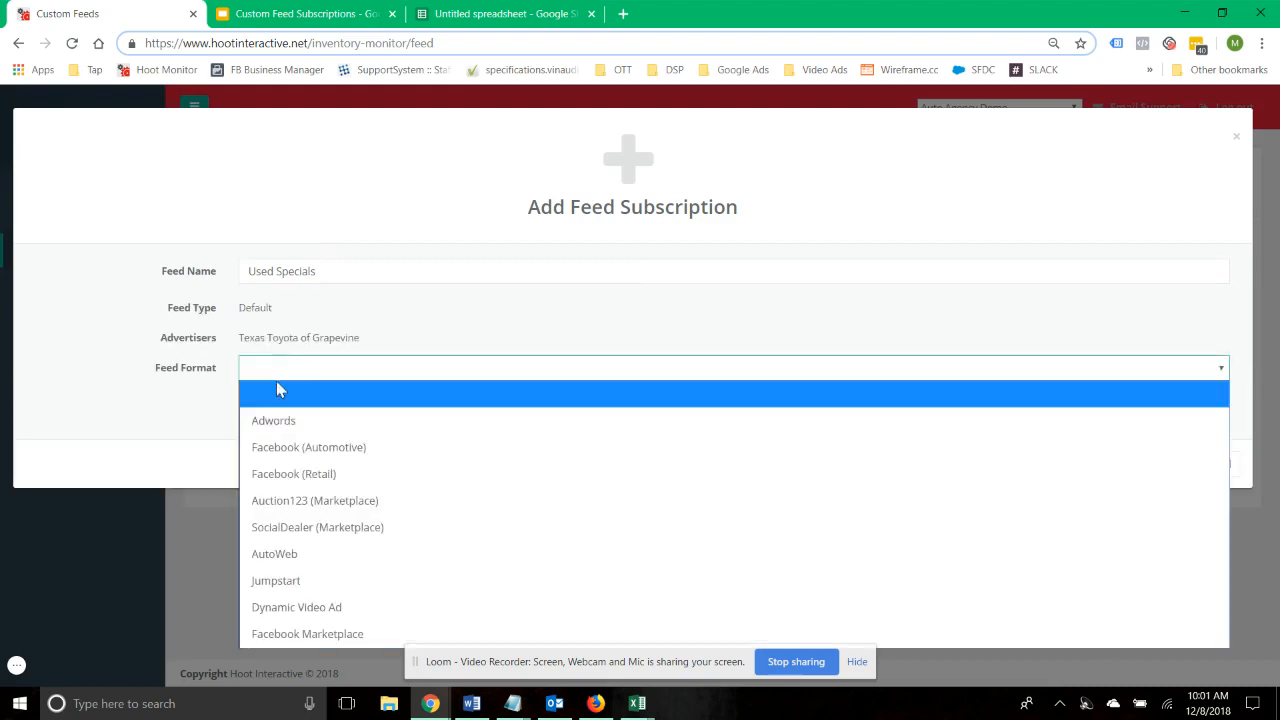
click(300, 447)
scroll(660, 463, down, 2)
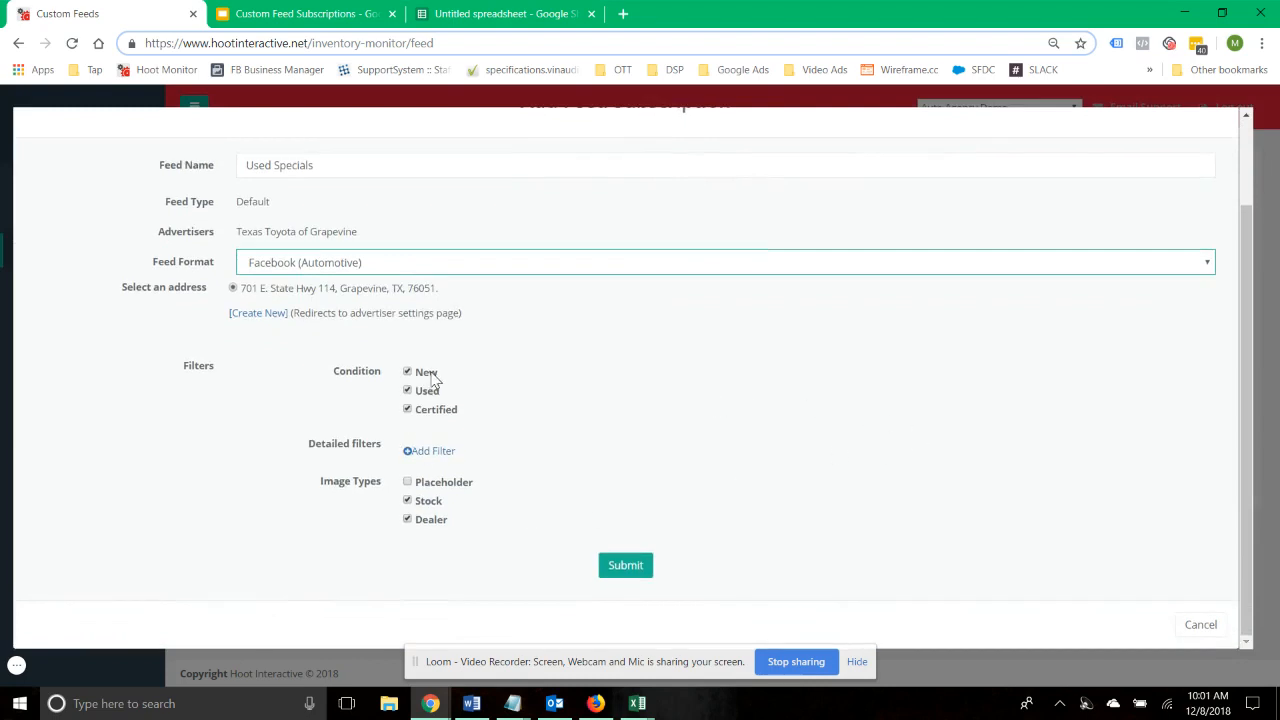
click(430, 373)
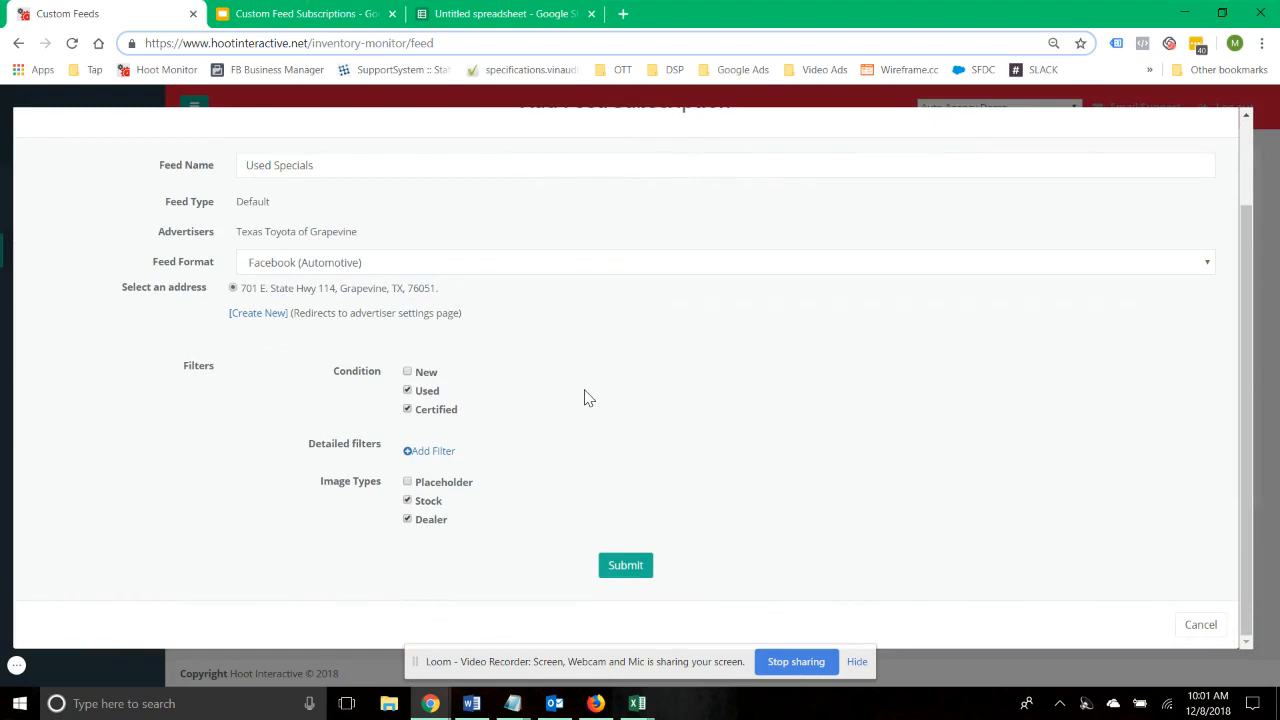
Step: Add a detailed filter limiting the vehicle price to a range from 0 to 10000
click(425, 456)
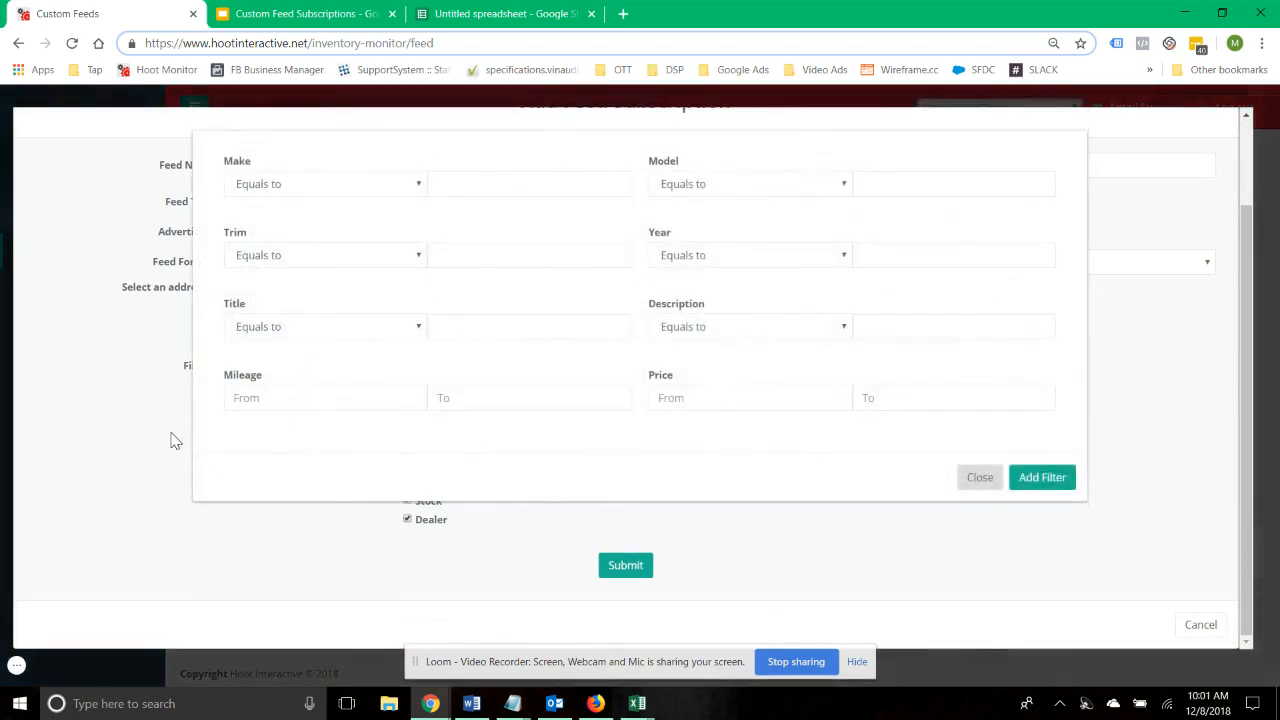
click(683, 402)
key(Tab)
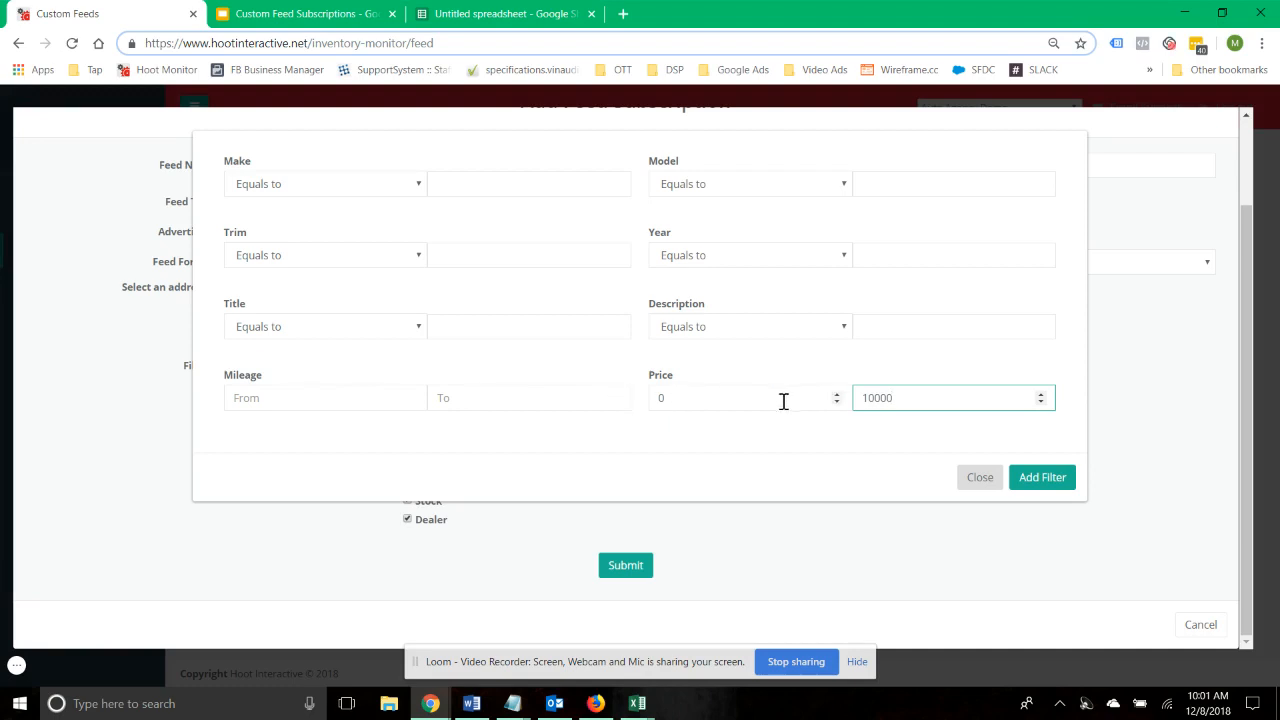
click(1033, 485)
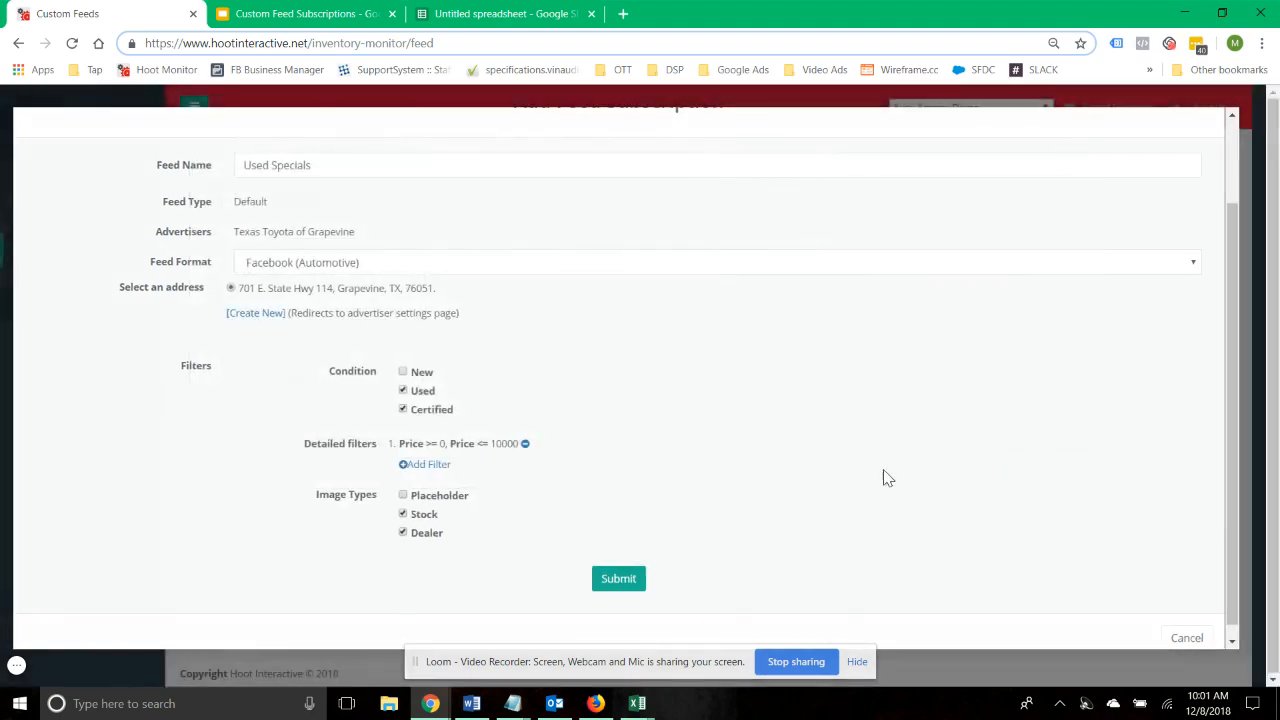
scroll(889, 470, down, 1)
click(412, 450)
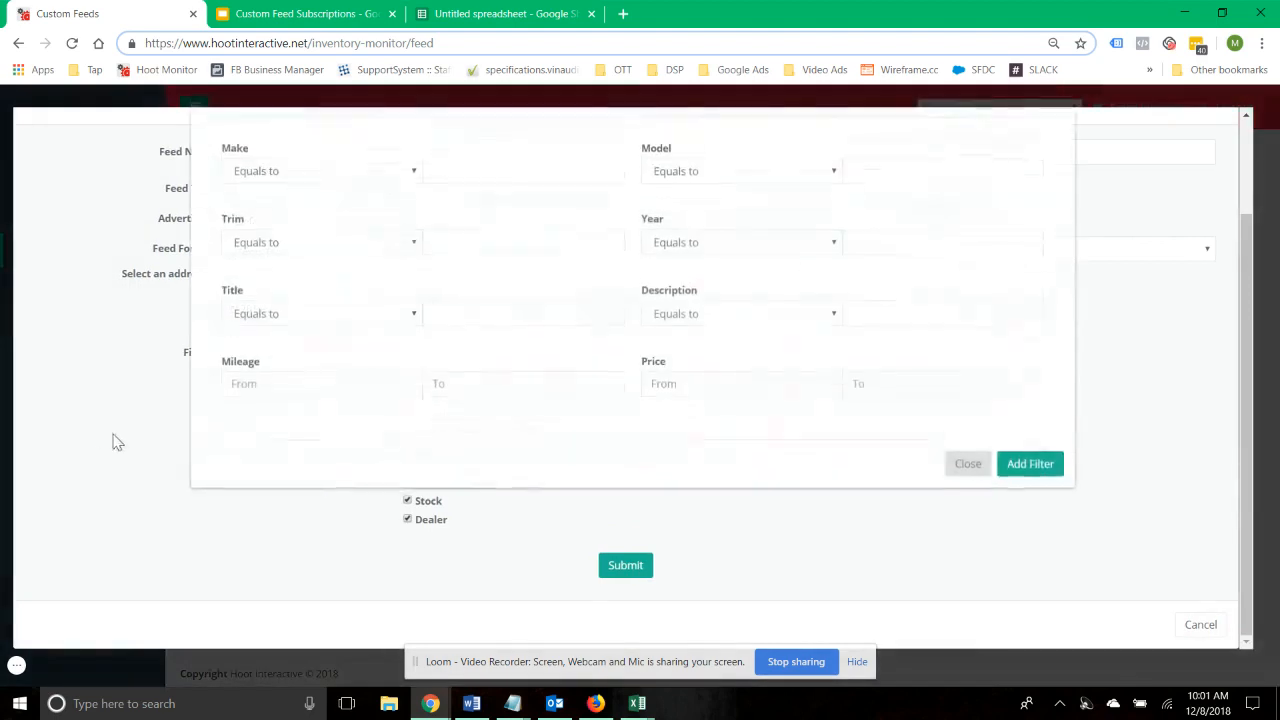
click(957, 481)
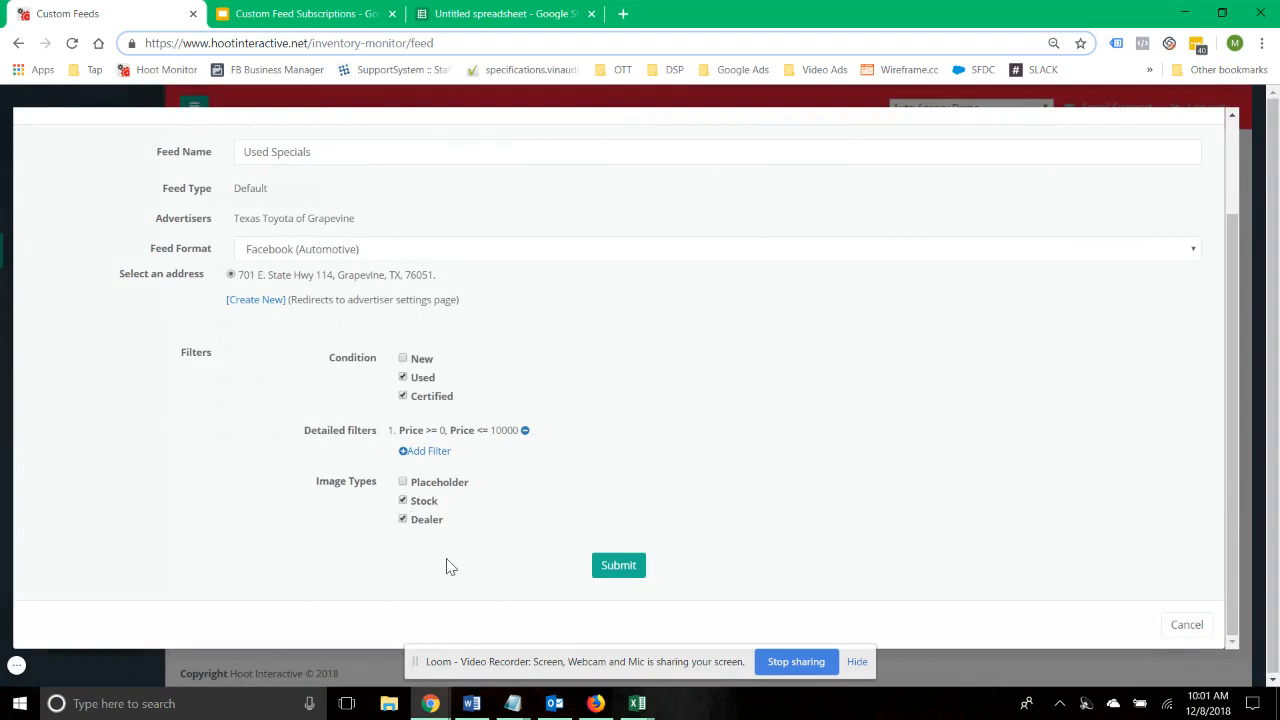
Step: Submit the Used Specials subscription and view its feed data under Texas Toyota of Grapevine
click(612, 567)
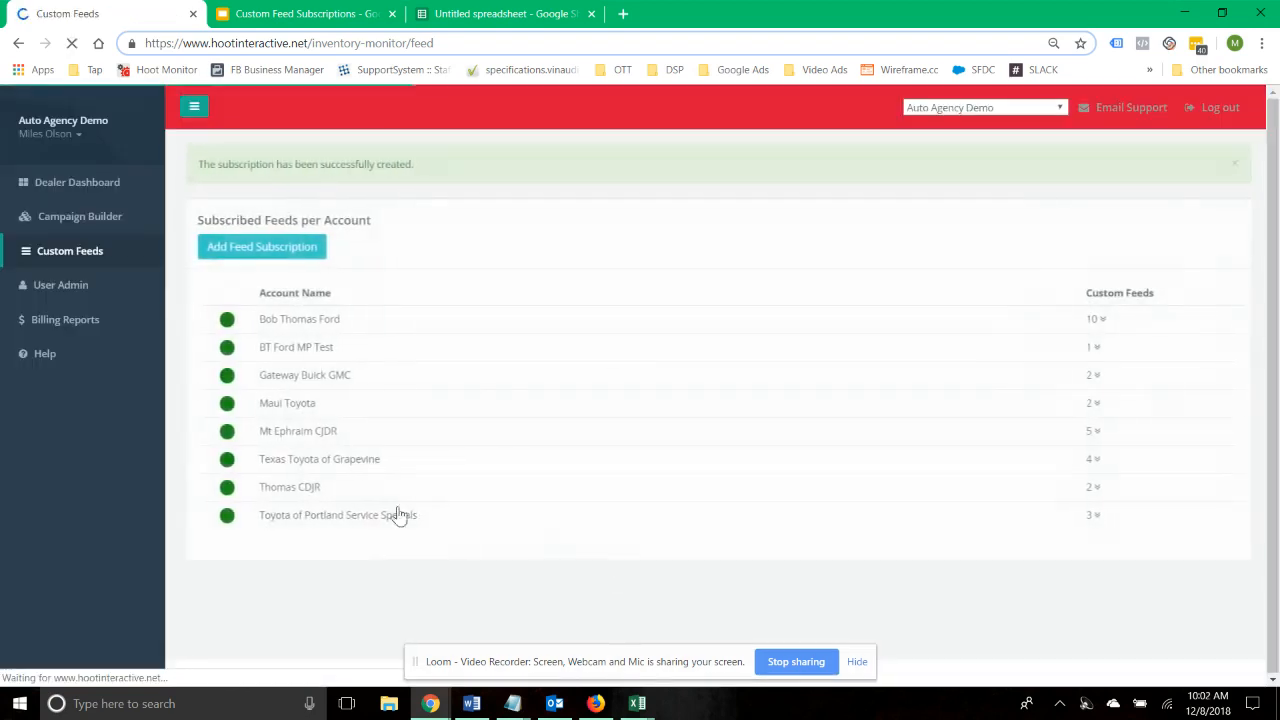
click(305, 456)
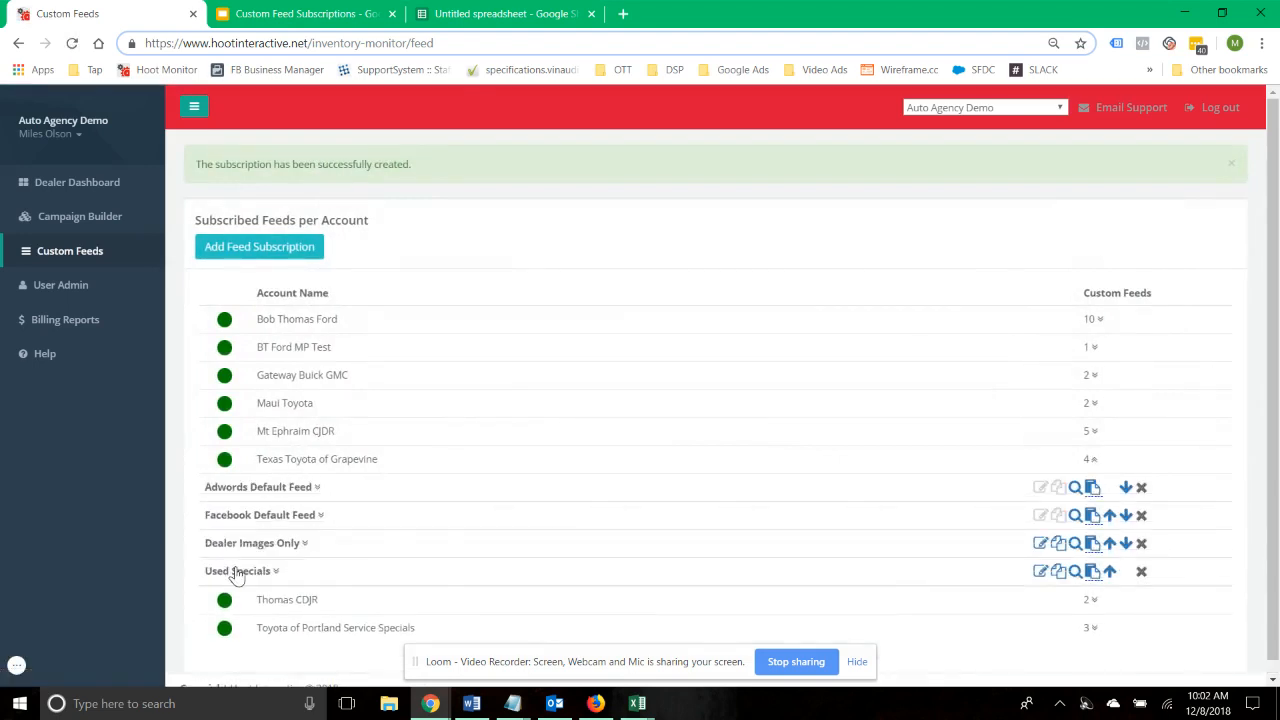
click(1076, 580)
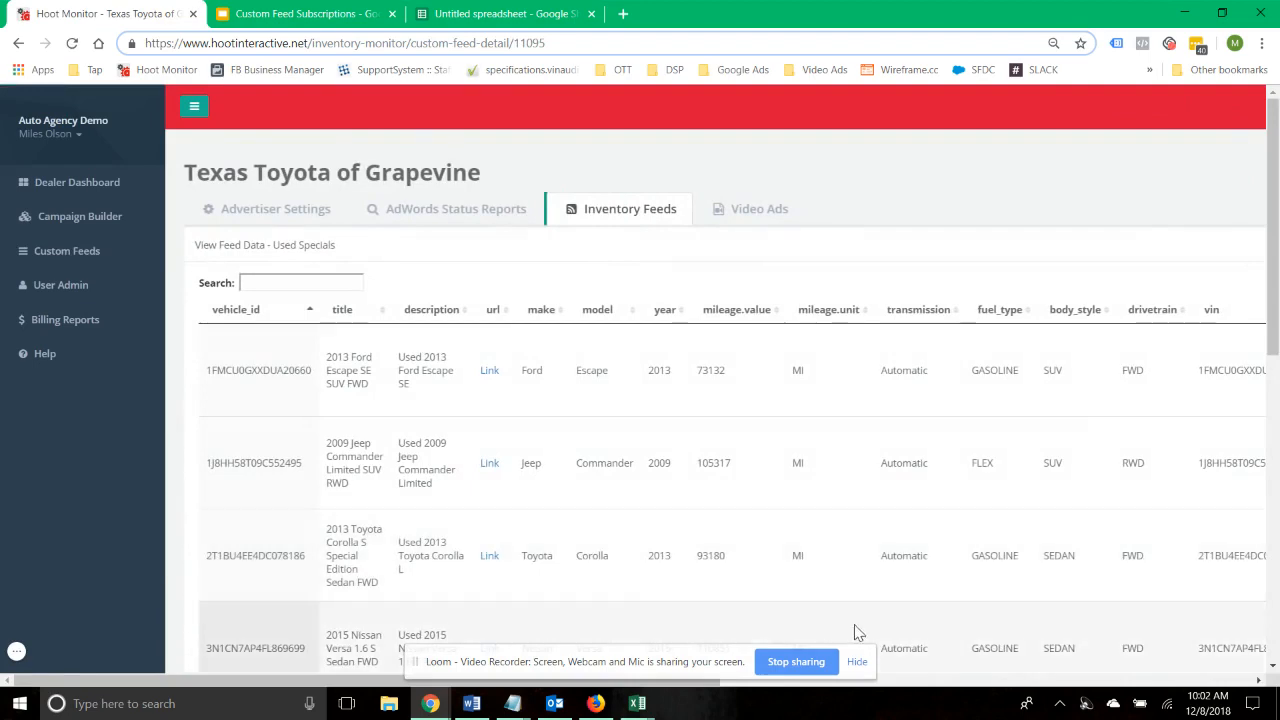
Step: Review the price, vehicle condition, image and image tag columns for all vehicles in the Used Specials feed
click(900, 681)
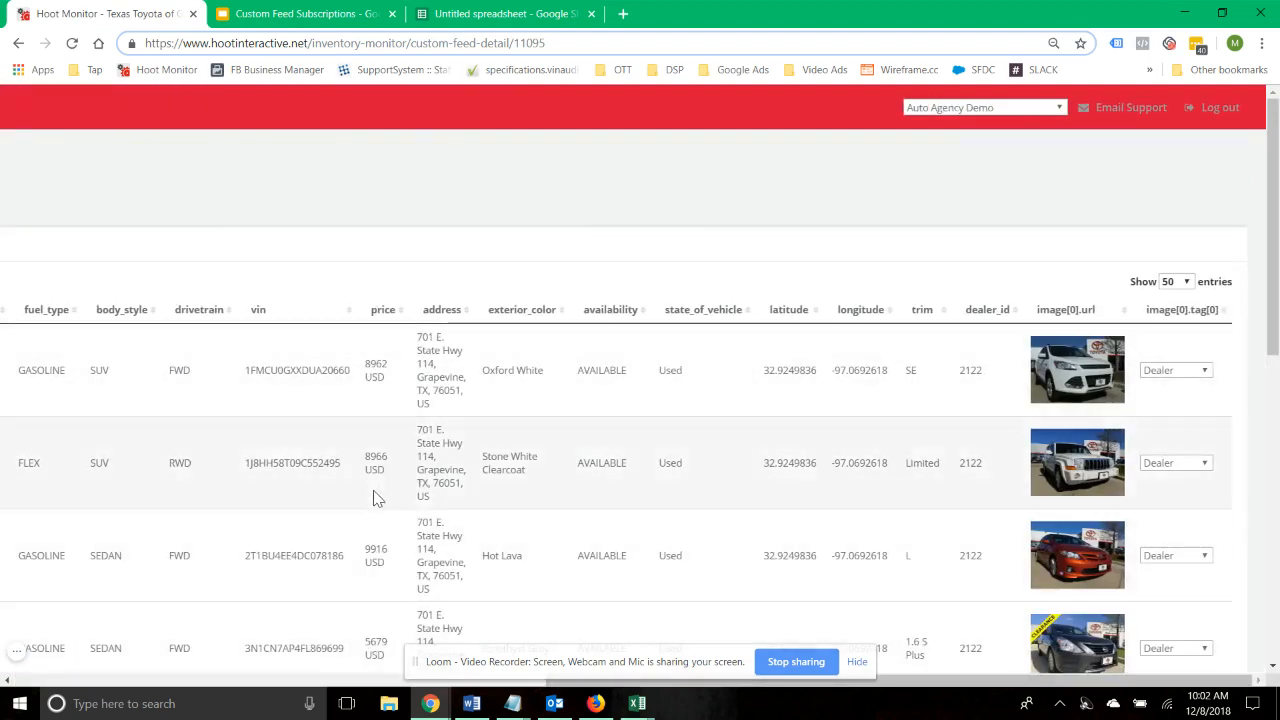
scroll(373, 490, down, 1)
scroll(373, 478, down, 4)
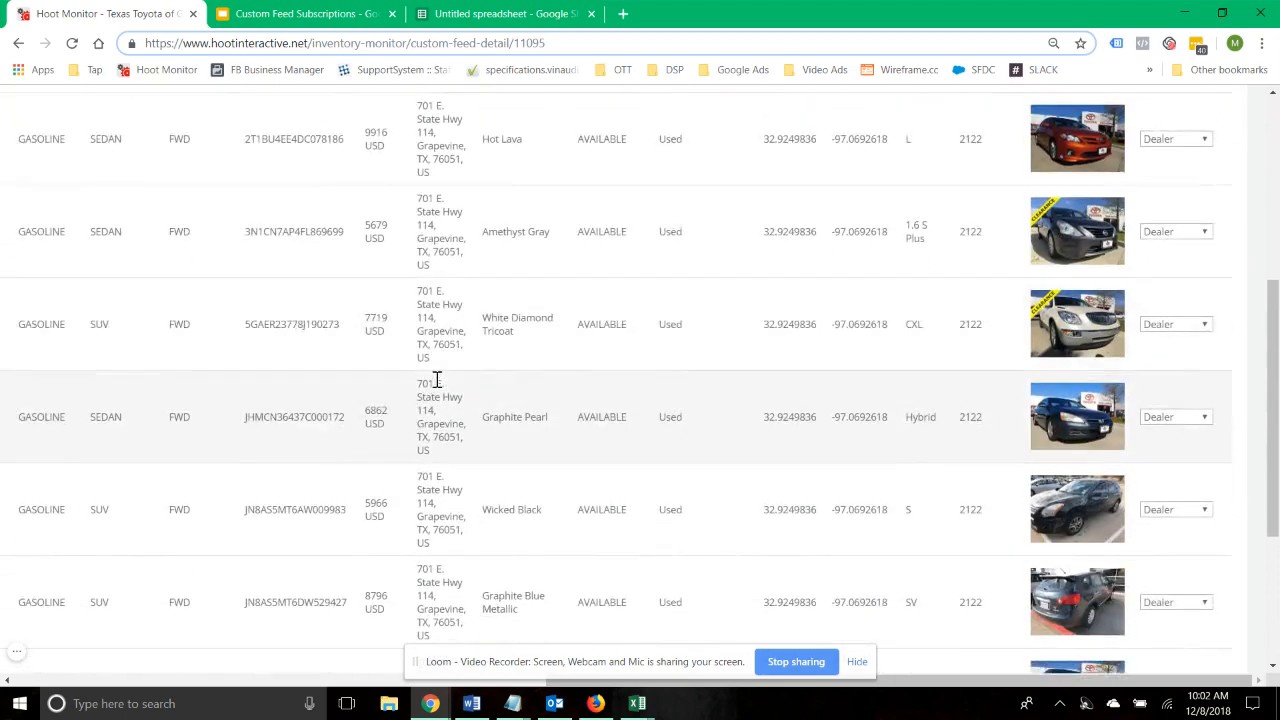
scroll(437, 380, down, 2)
scroll(437, 380, down, 1)
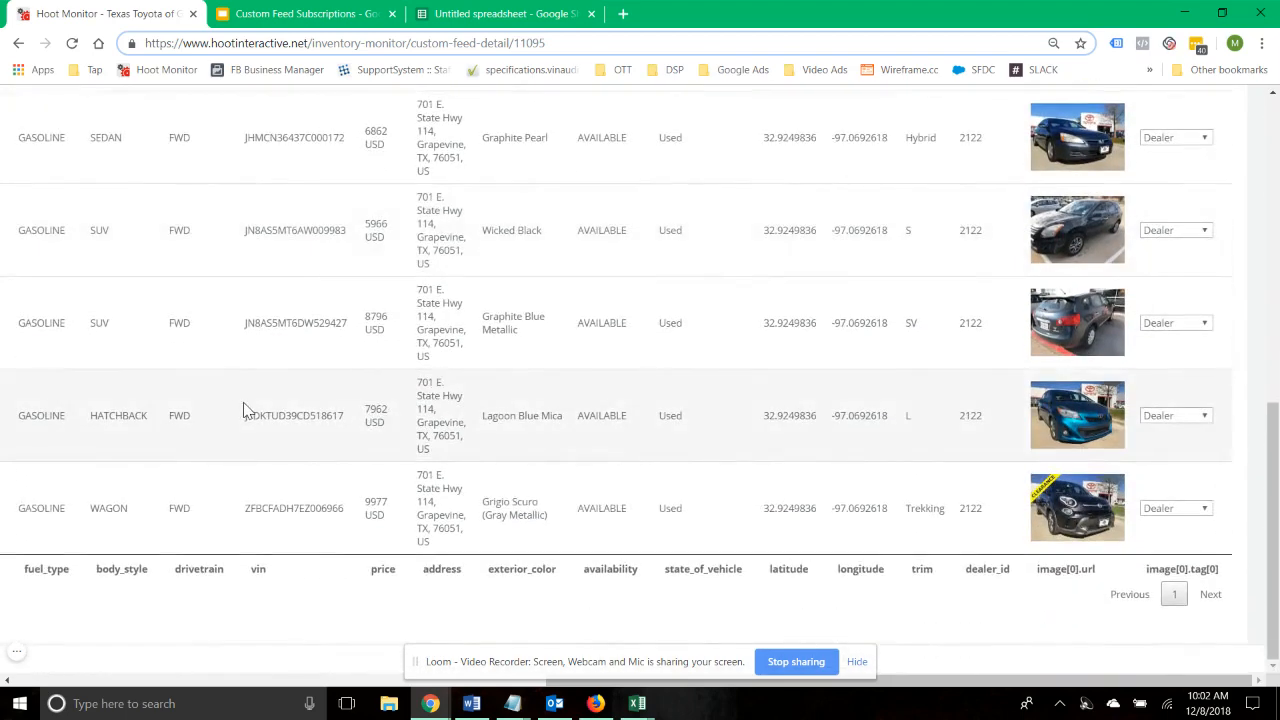
scroll(686, 229, up, 10)
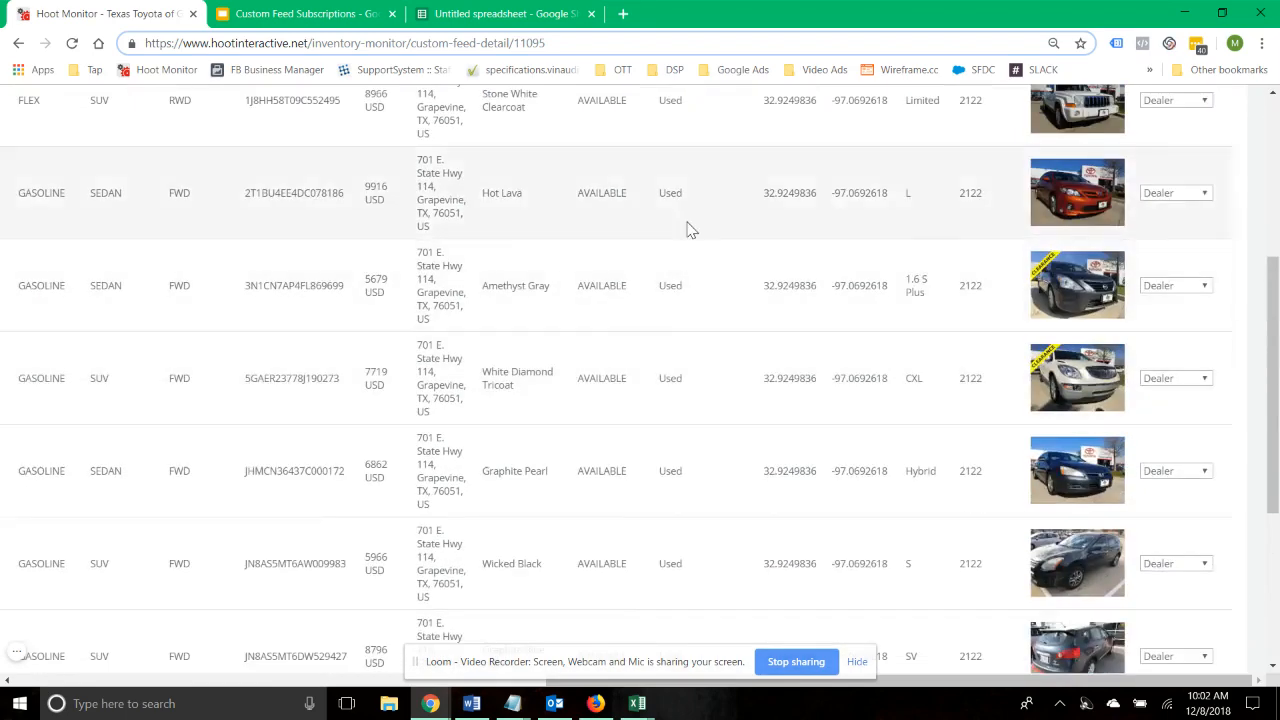
scroll(666, 420, down, 3)
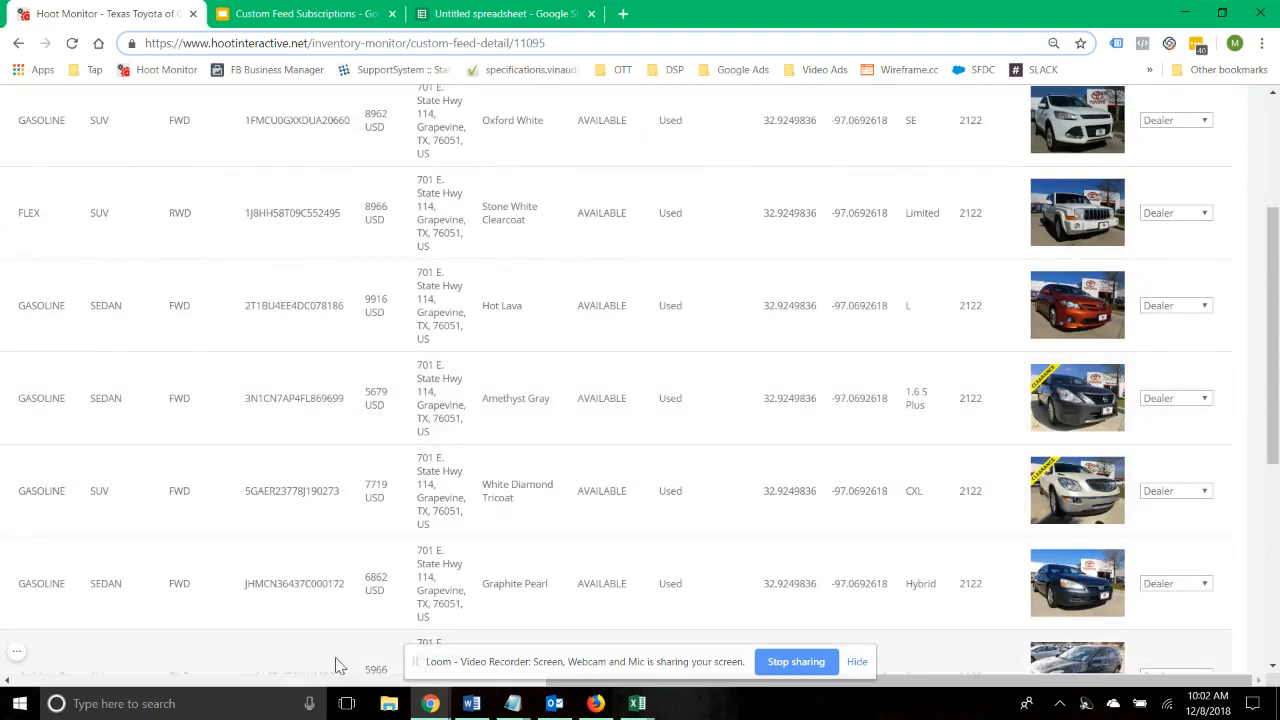
click(194, 683)
scroll(357, 346, up, 2)
scroll(357, 346, up, 1)
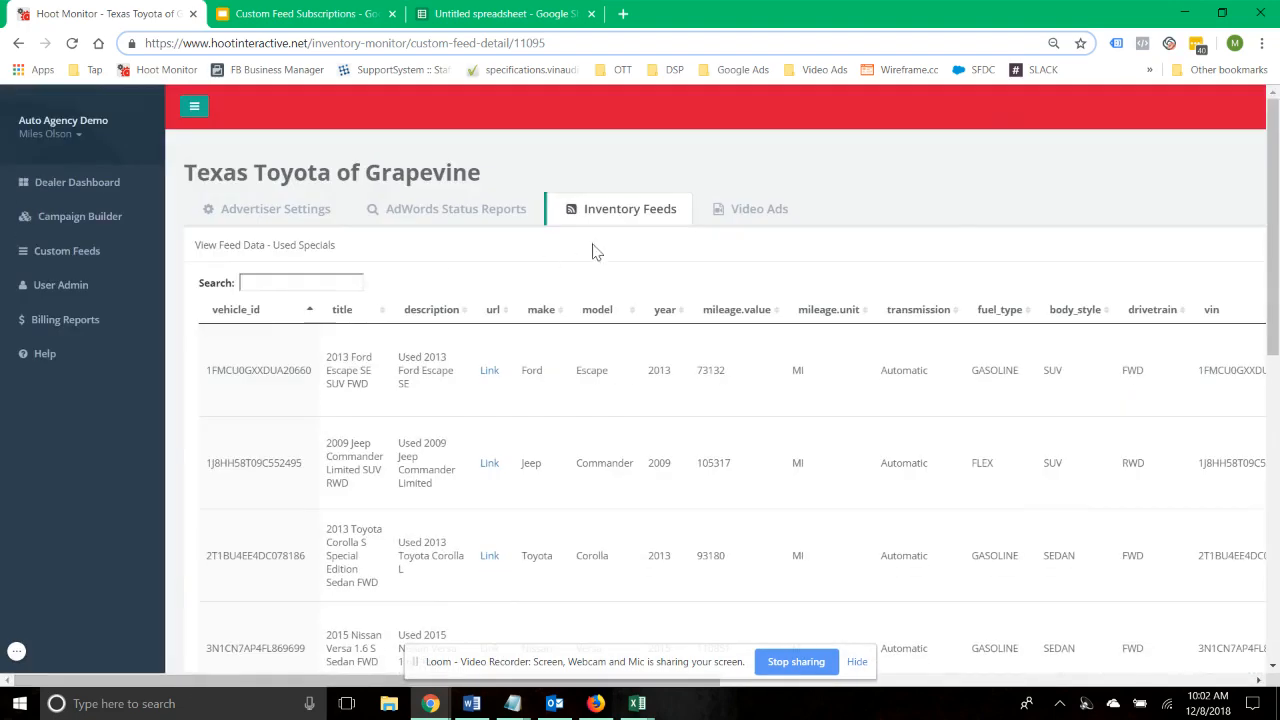
Step: Return to the dealer's inventory feeds list and copy the Used Specials feed link
click(625, 210)
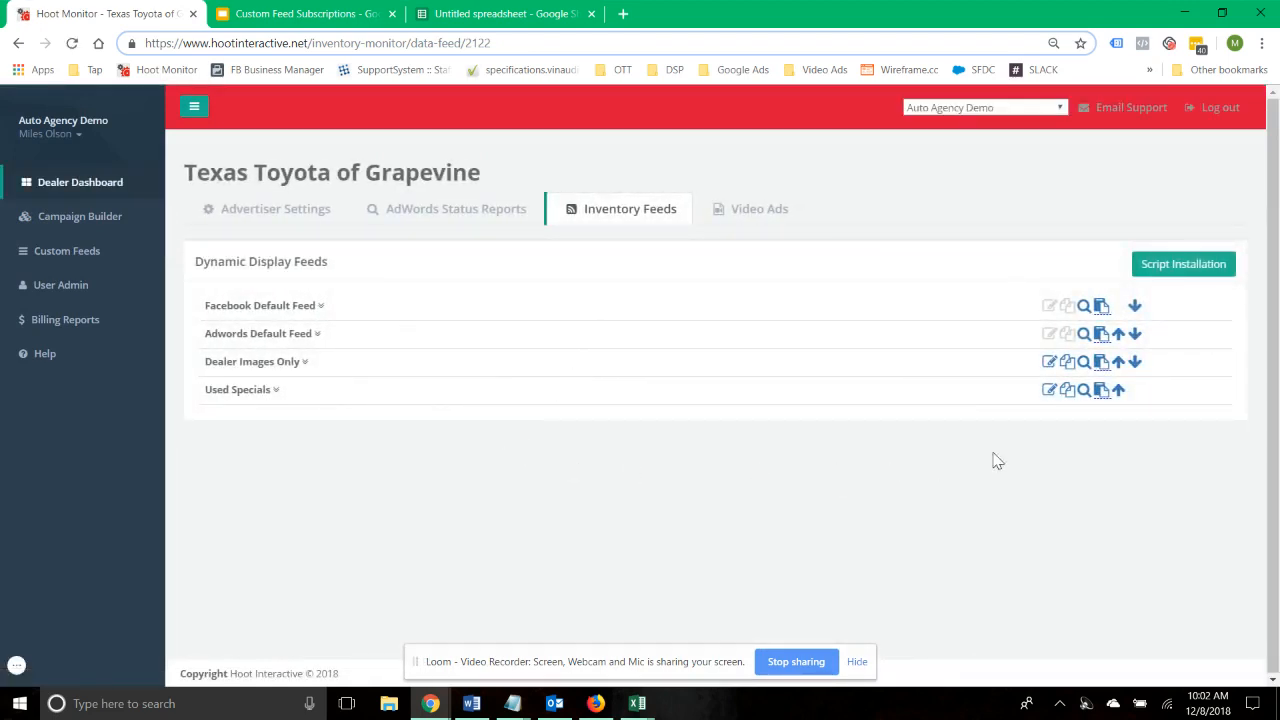
click(1100, 392)
Step: Return to the agency's Custom Feeds page and start a feed subscription named "New Model Lineup"
click(93, 251)
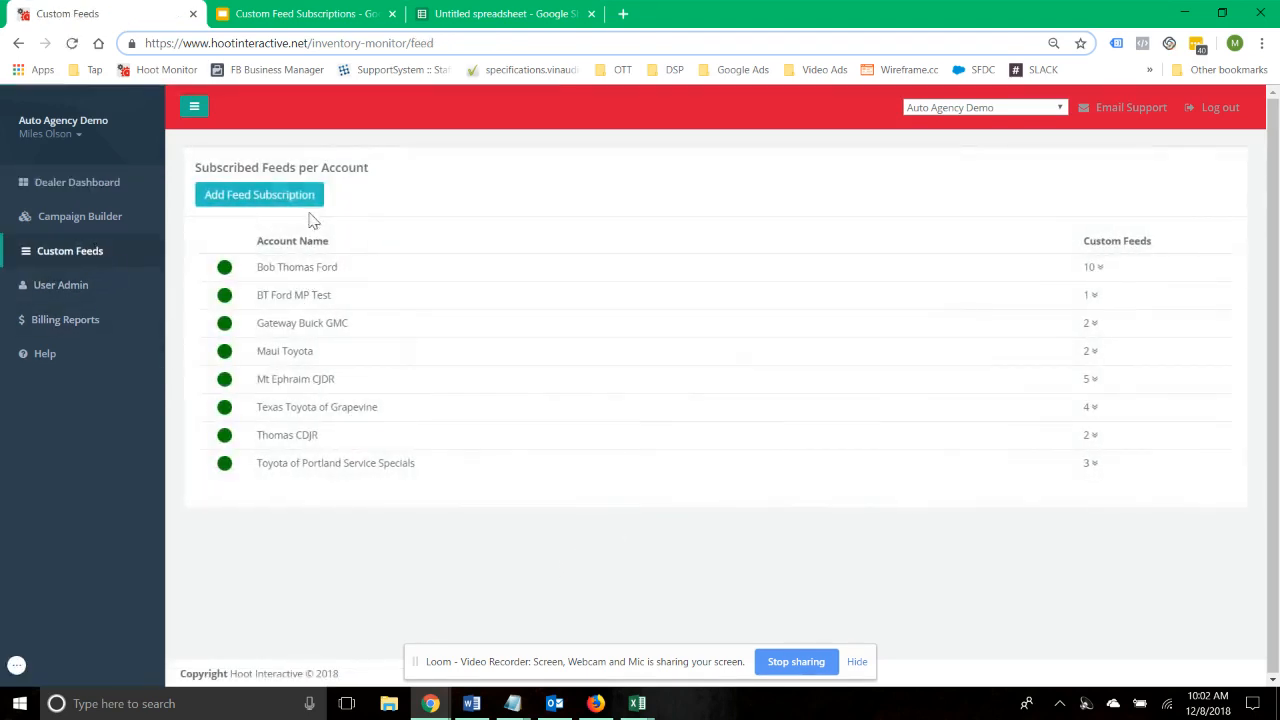
click(285, 190)
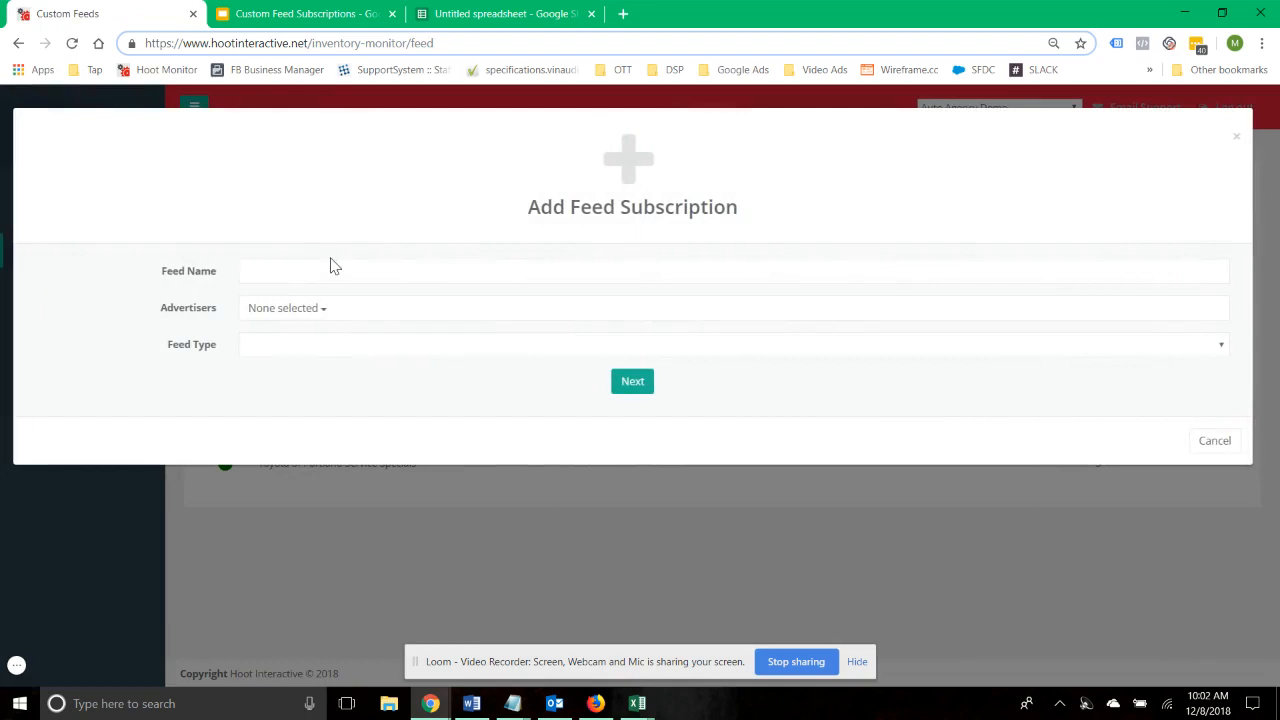
click(271, 268)
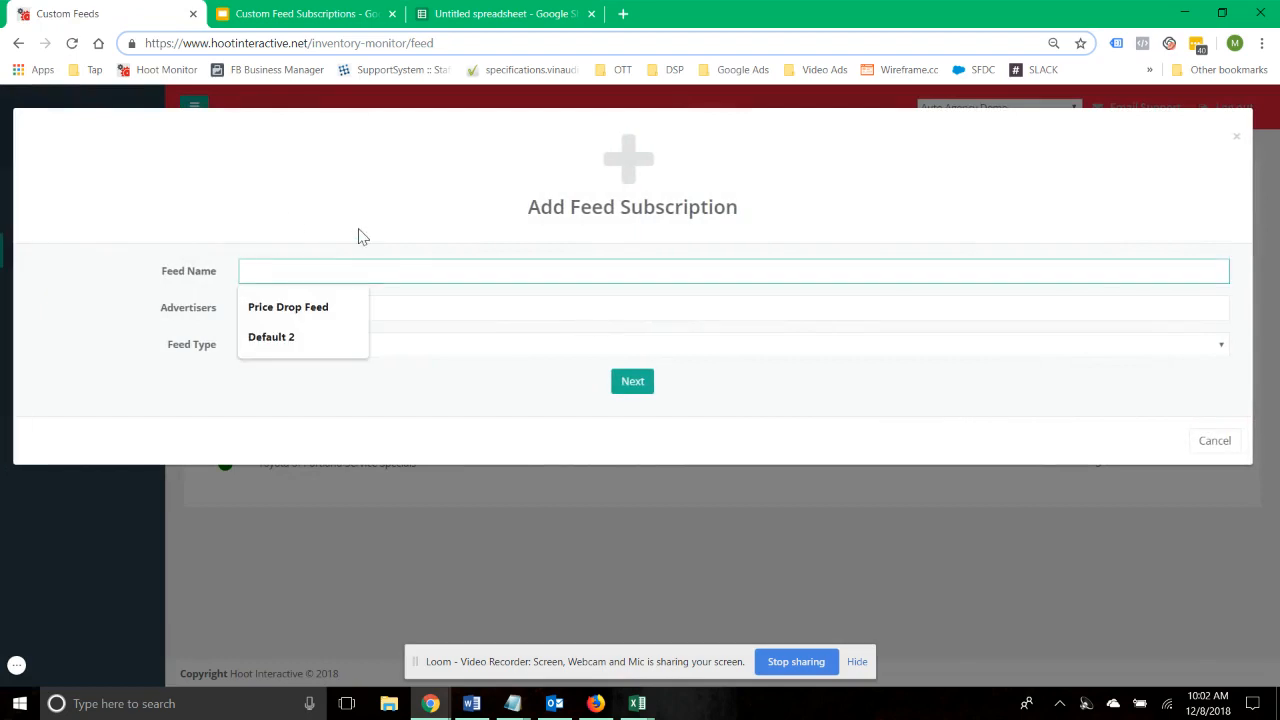
text(New Model Lineup)
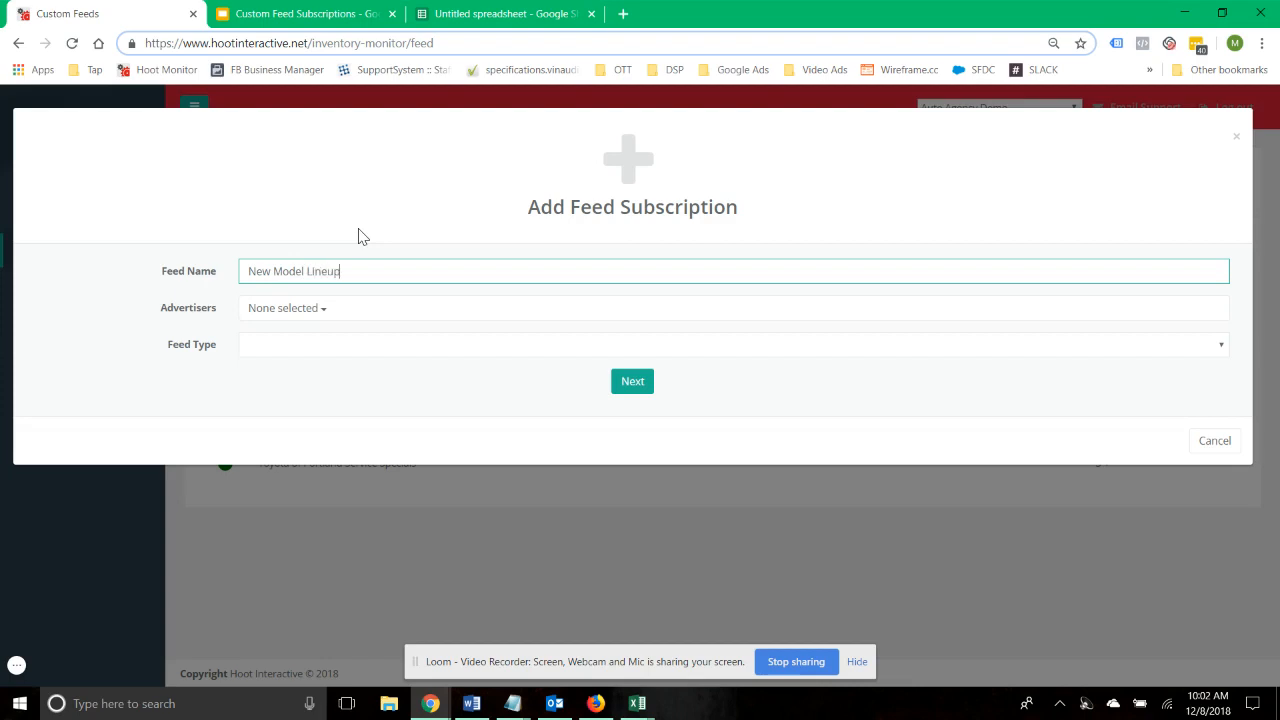
click(361, 236)
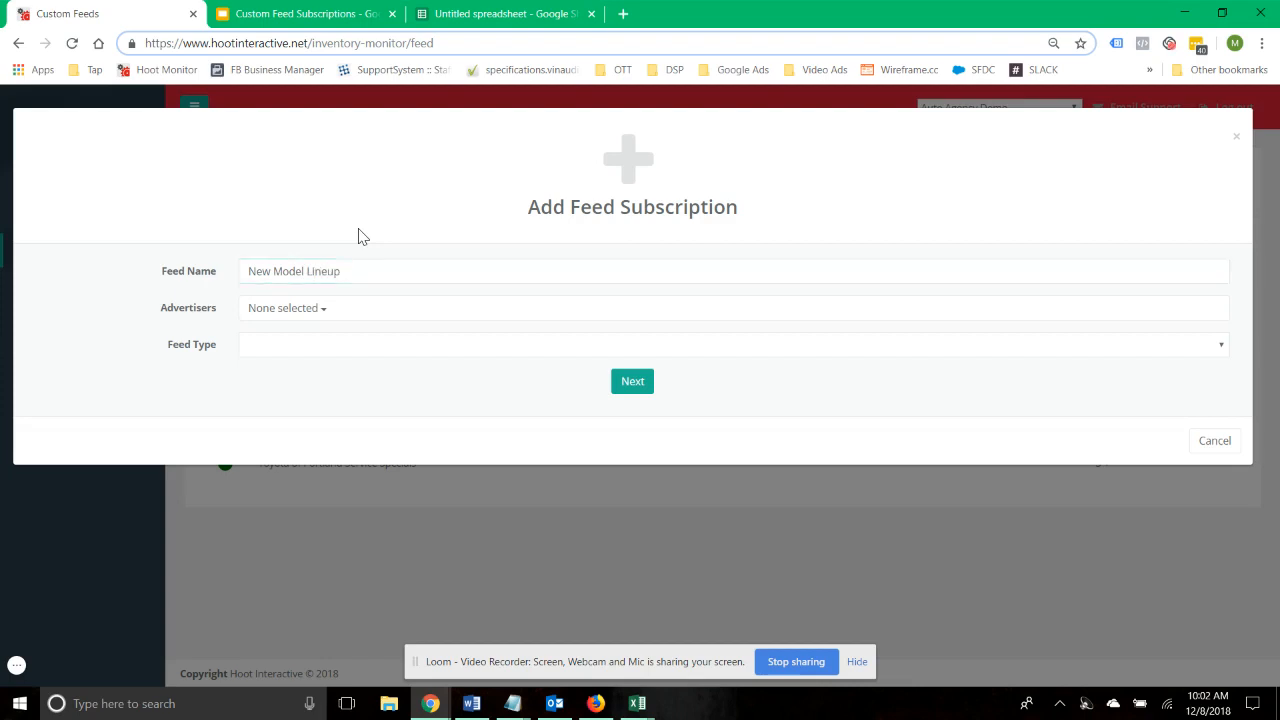
Step: Assign the New Model Lineup feed to Texas Toyota of Grapevine with the Lowest Prices feed type and continue to the format settings
click(263, 315)
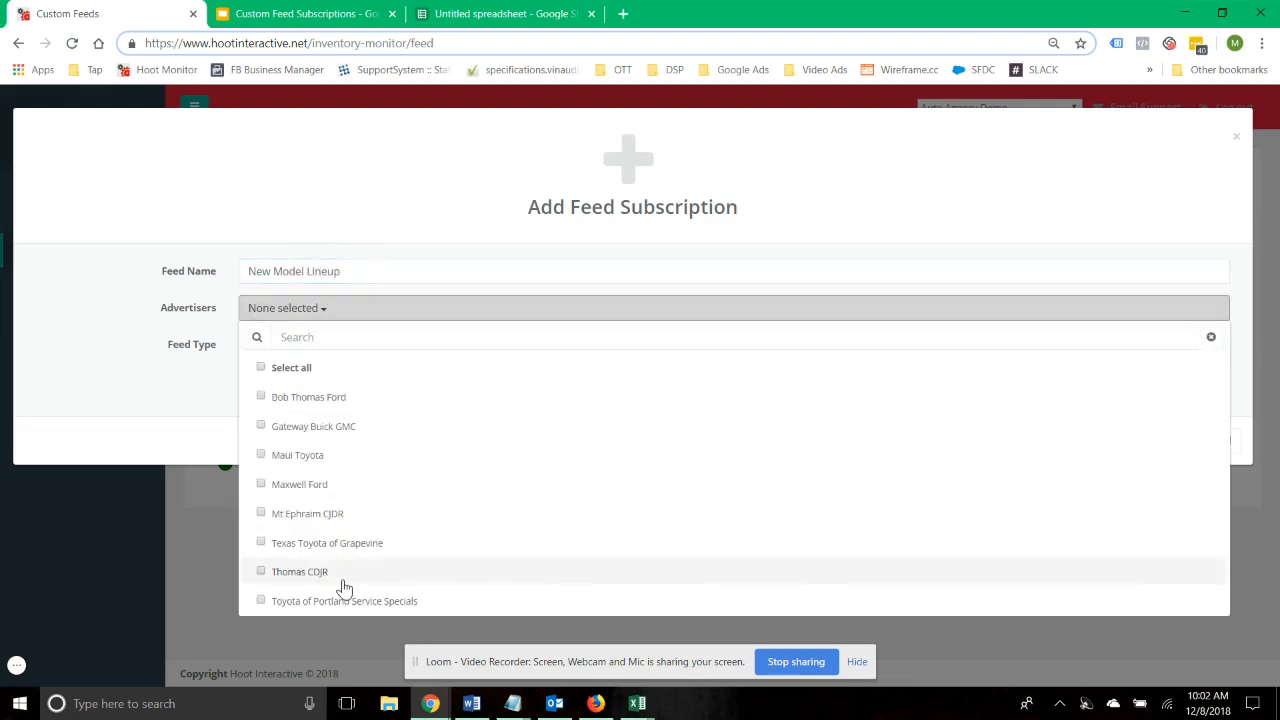
click(343, 557)
click(123, 386)
click(292, 350)
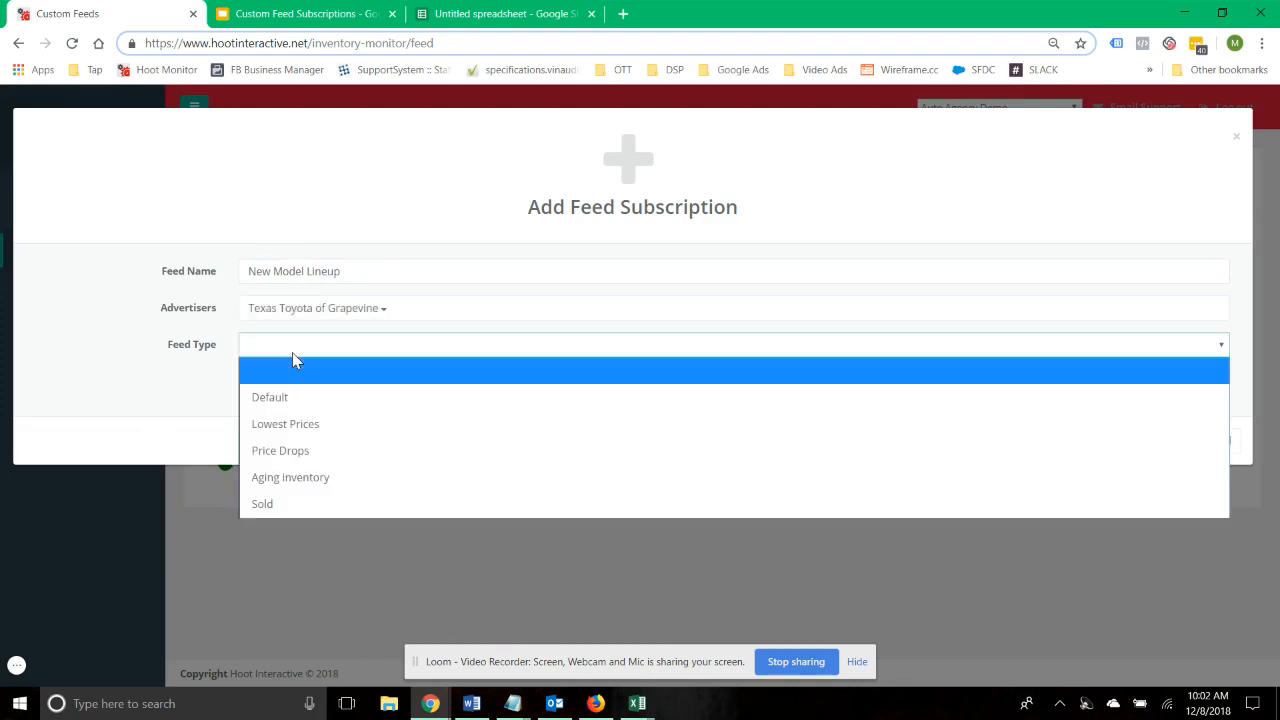
click(338, 428)
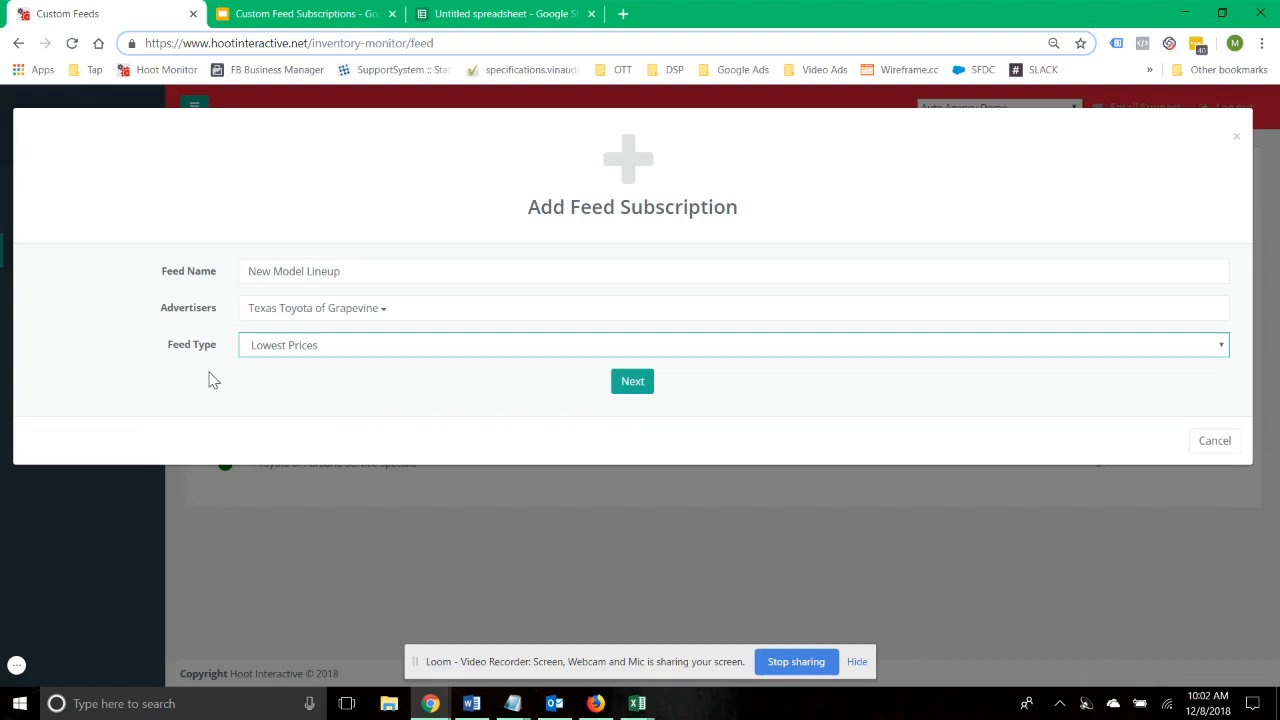
click(635, 390)
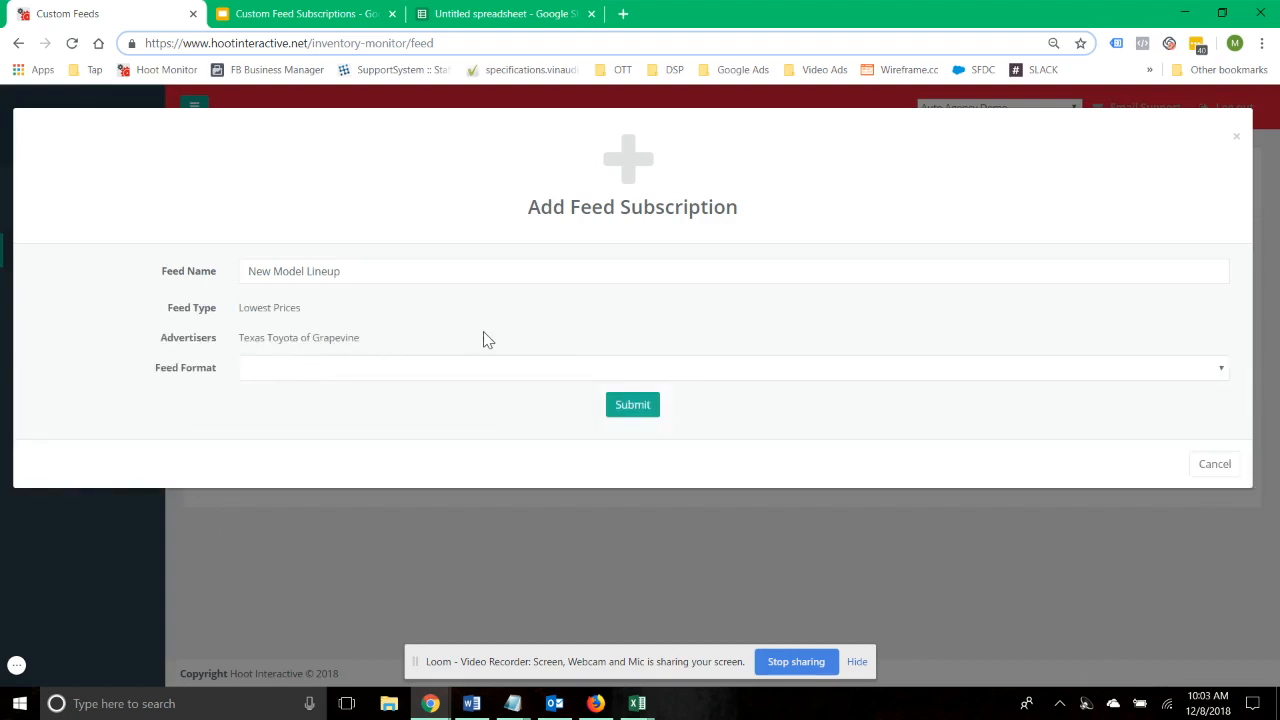
Step: Set the feed format to Facebook (Automotive) and exclude Used and Certified vehicles from the condition filter
click(262, 367)
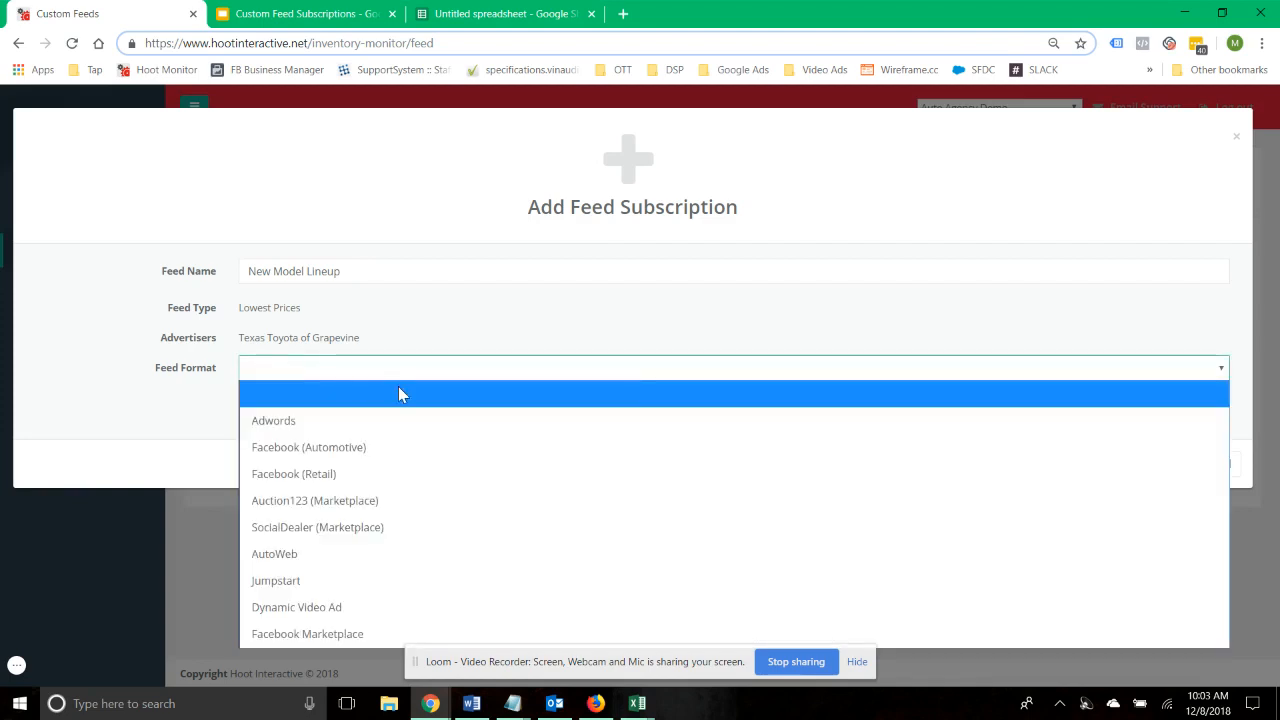
click(362, 450)
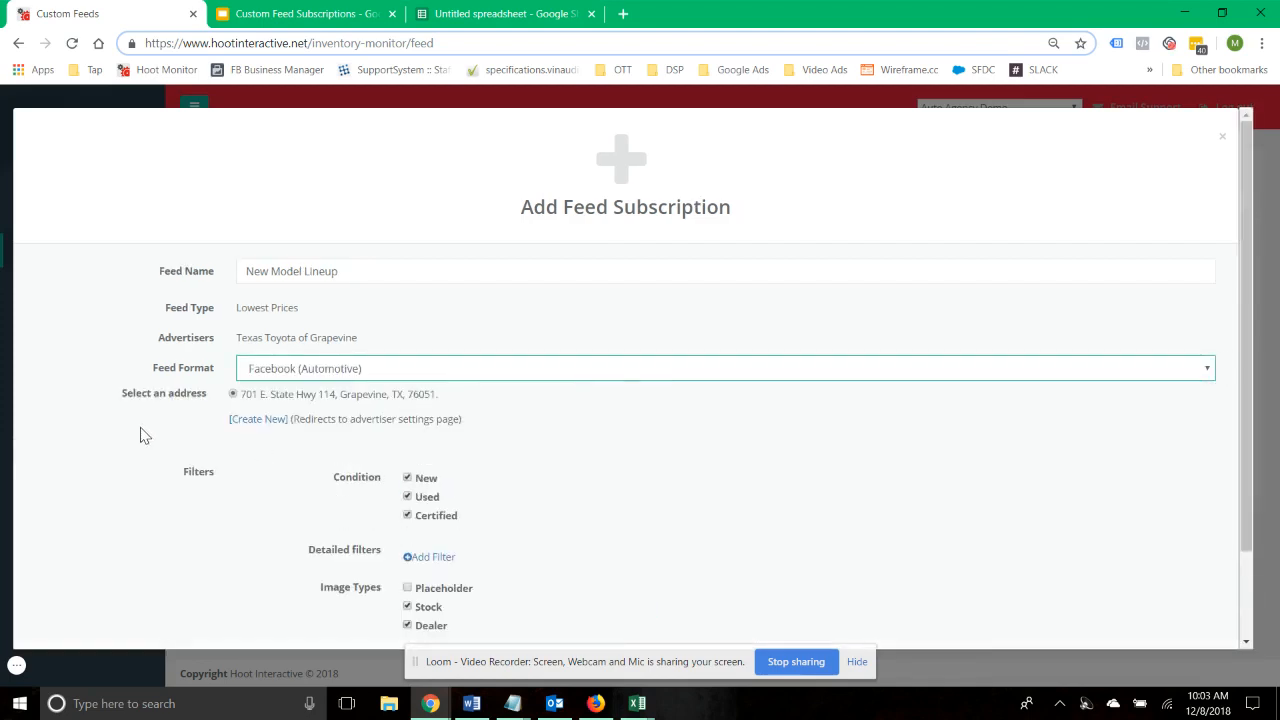
scroll(143, 425, down, 1)
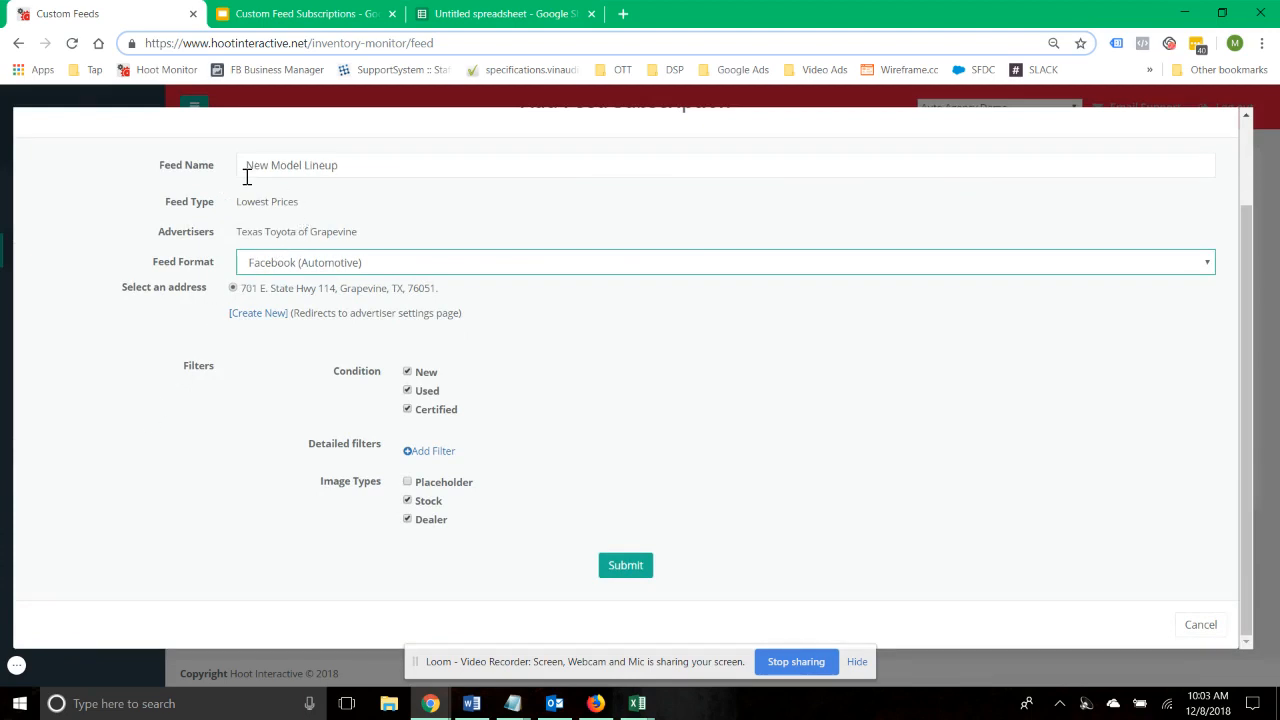
click(407, 391)
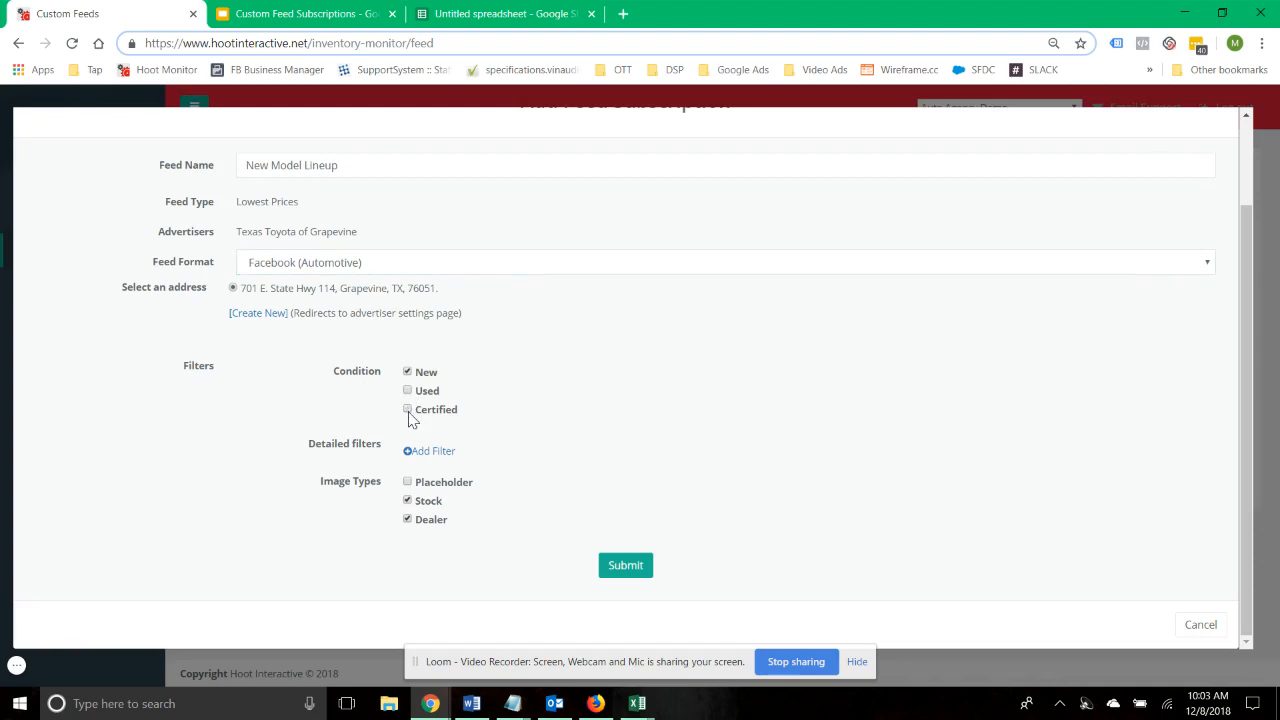
click(407, 410)
Step: Add two detailed filters to the New Model Lineup feed: Model equals RAV4 and Model equals Tacoma
click(440, 452)
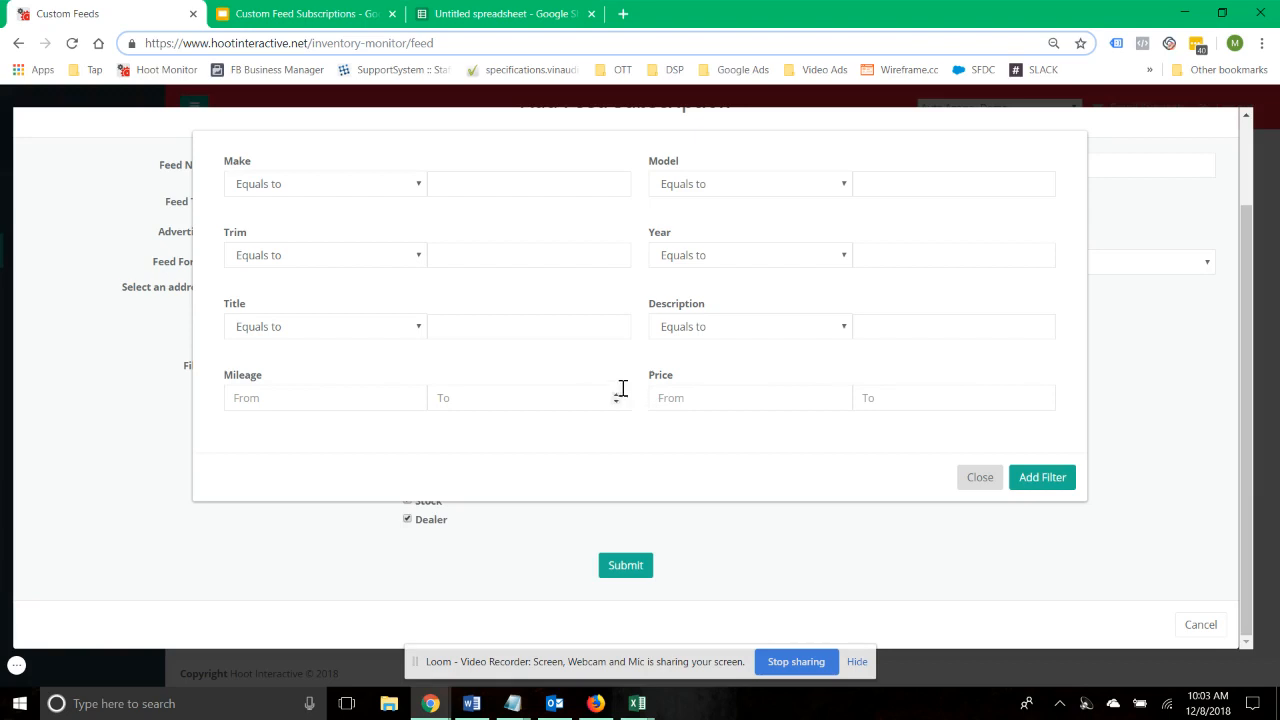
click(909, 180)
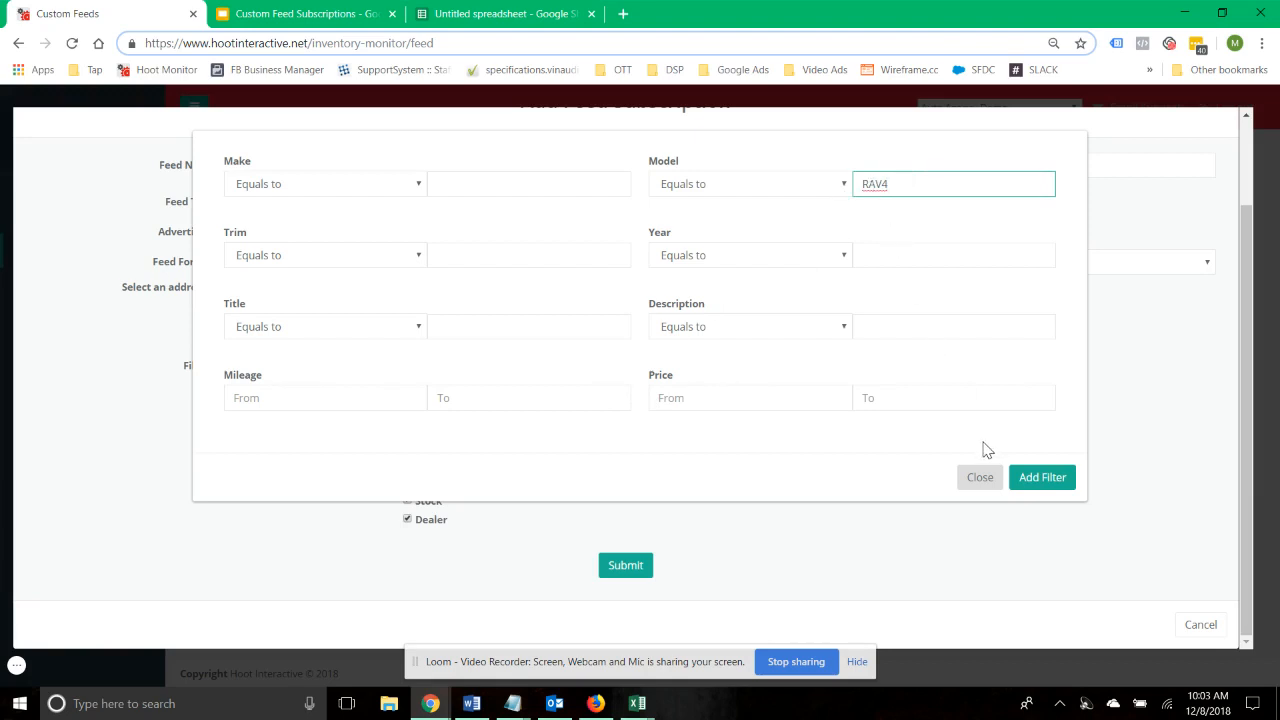
click(1042, 477)
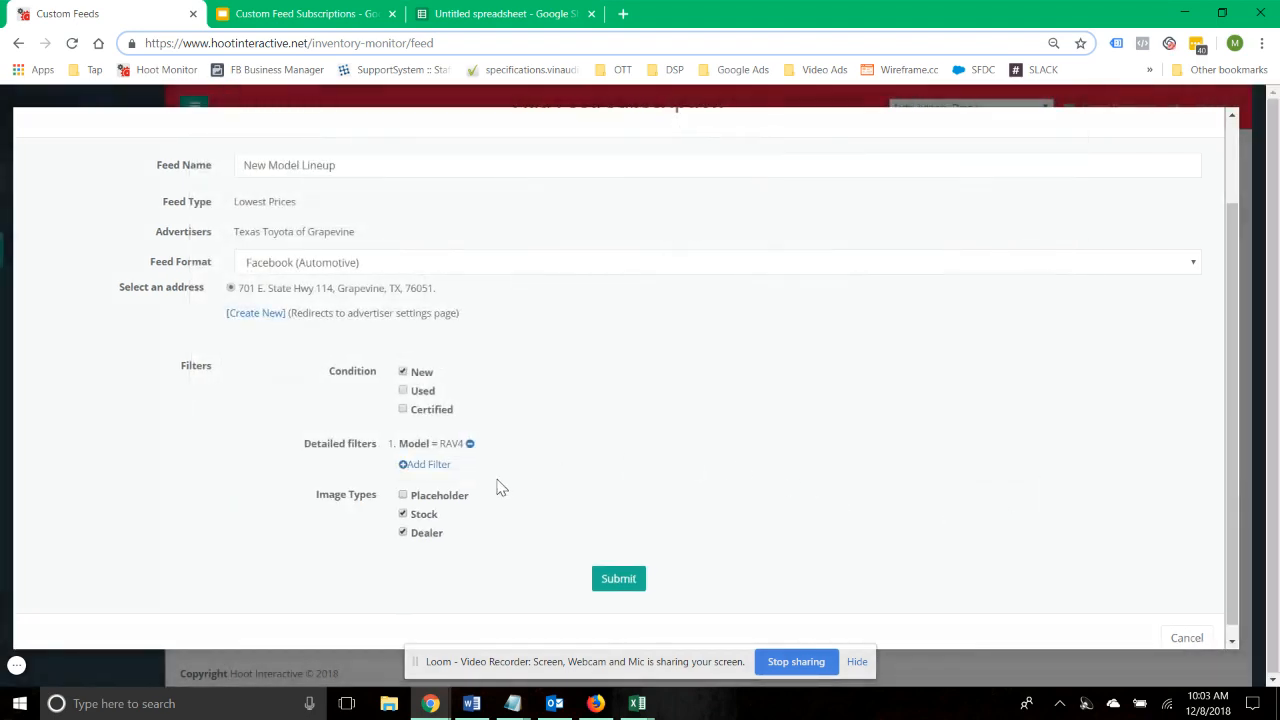
click(427, 466)
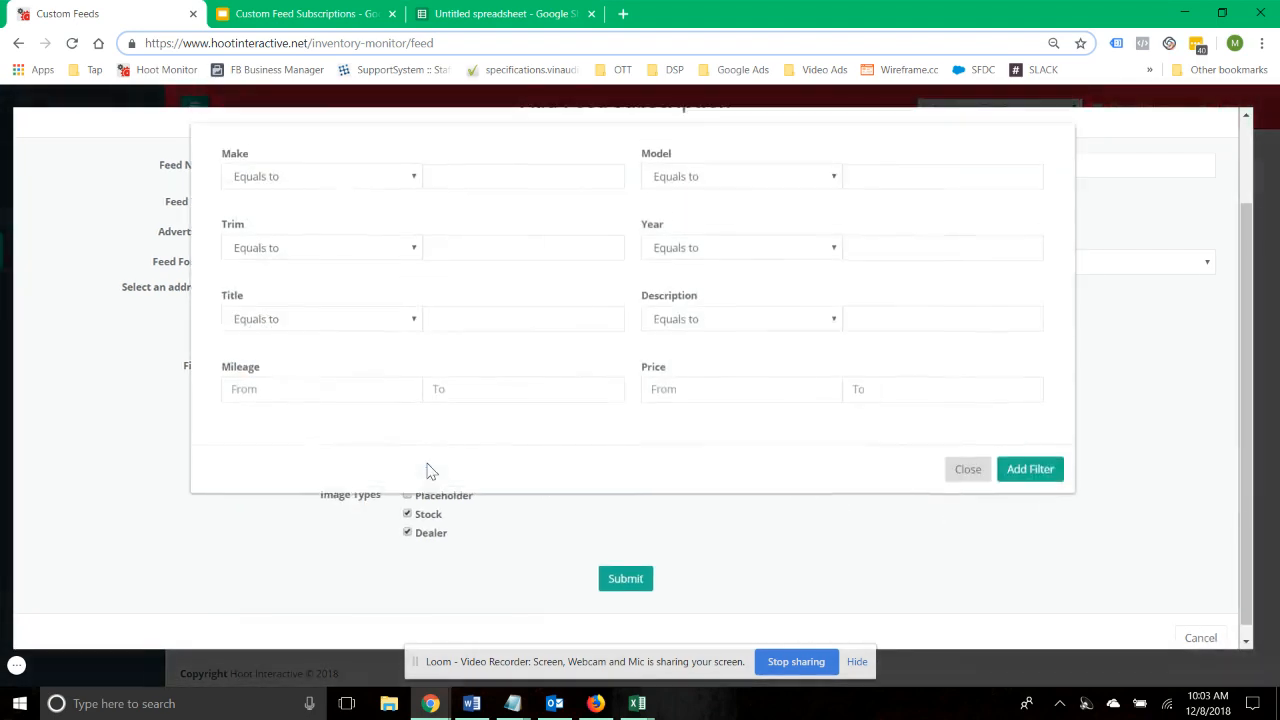
click(898, 181)
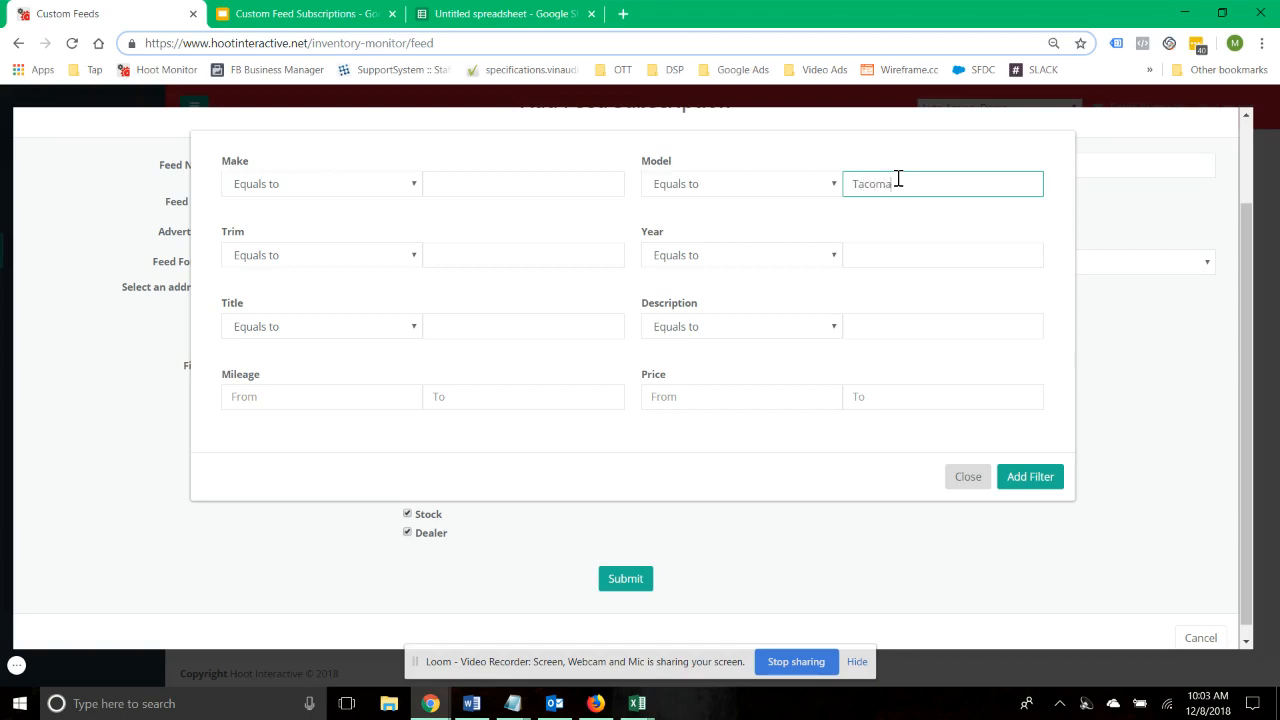
click(1030, 477)
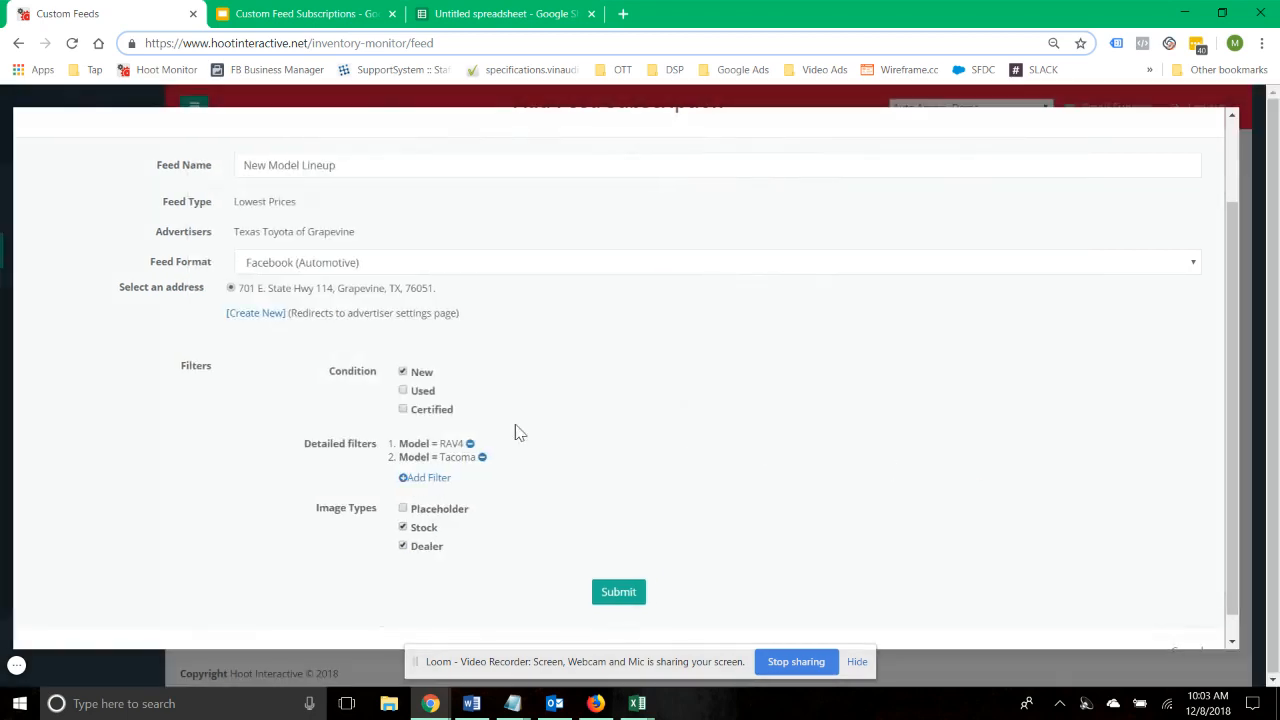
Step: Add a detailed filter for Model equals Camry and submit the New Model Lineup feed subscription
click(433, 480)
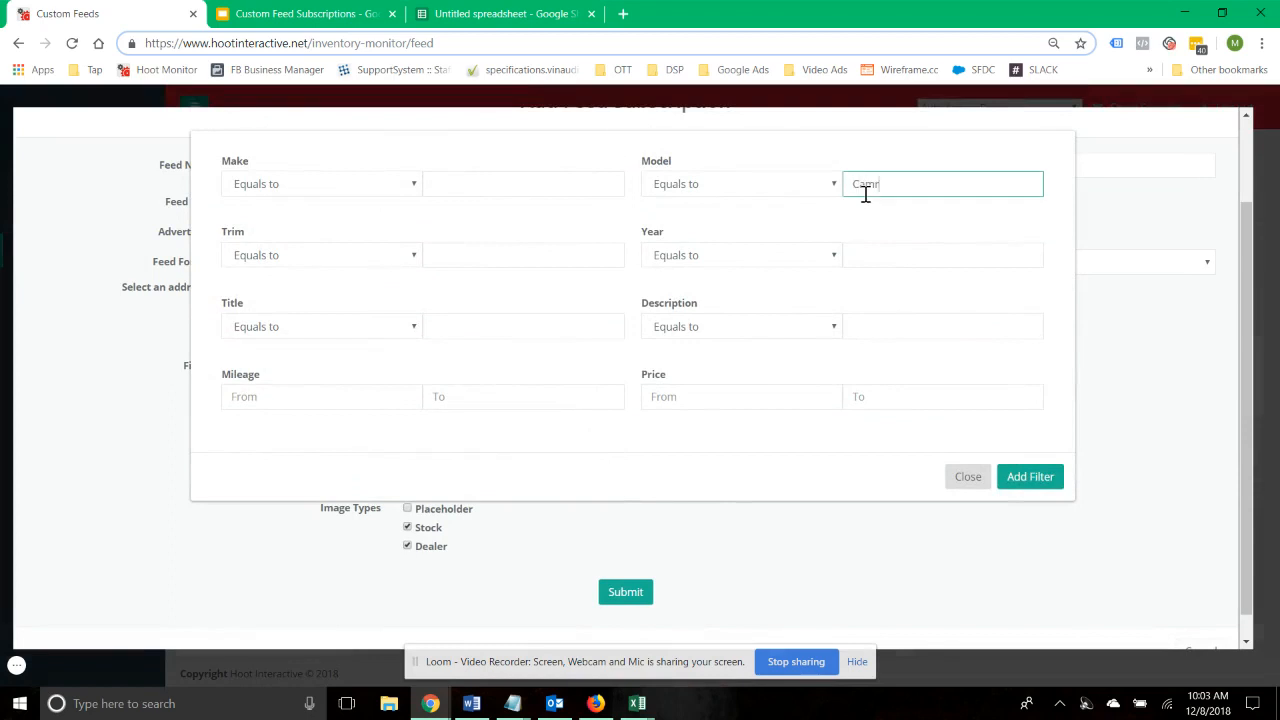
text(Camry)
click(1028, 477)
scroll(955, 400, down, 1)
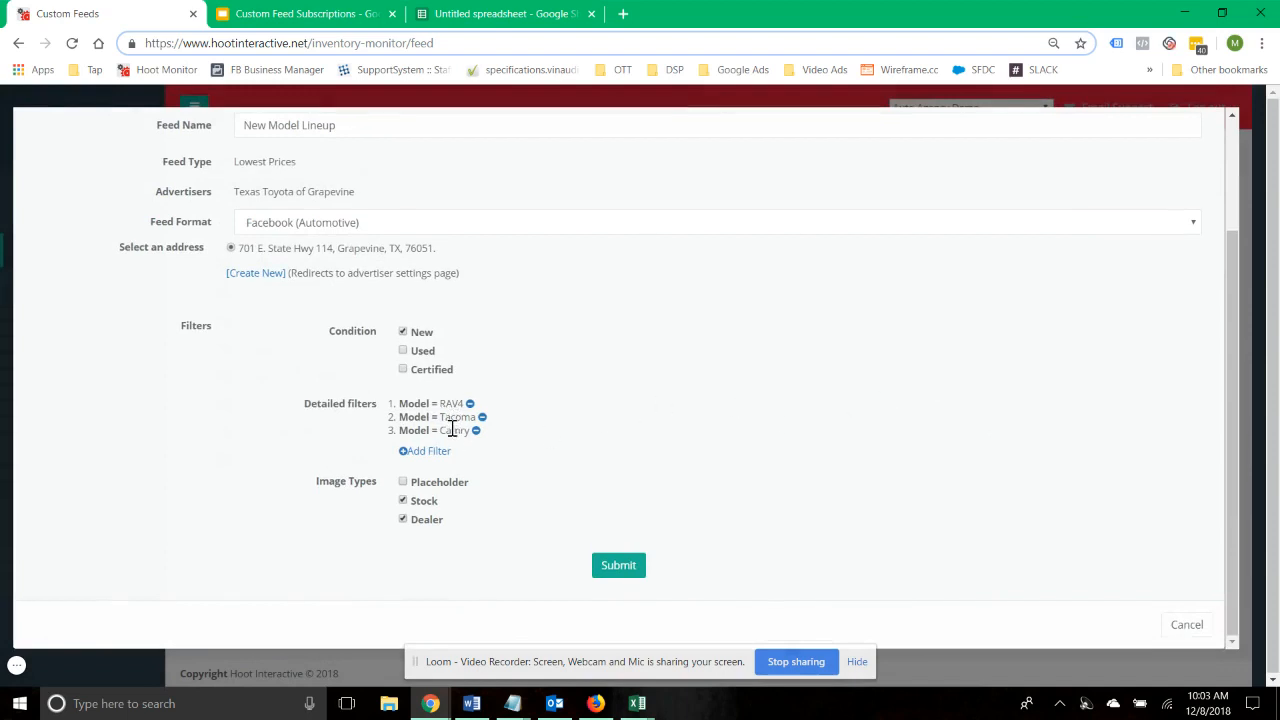
click(626, 568)
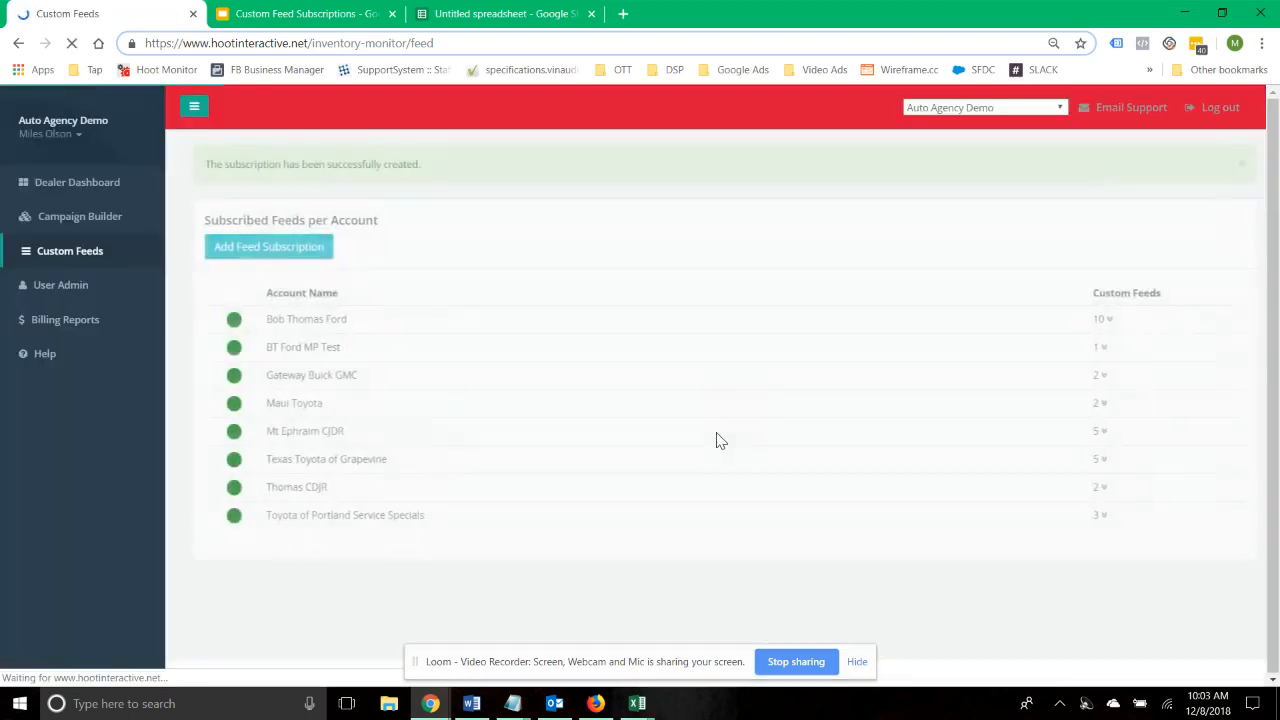
Step: Expand Texas Toyota of Grapevine's custom feeds and open the New Model Lineup feed data
click(365, 462)
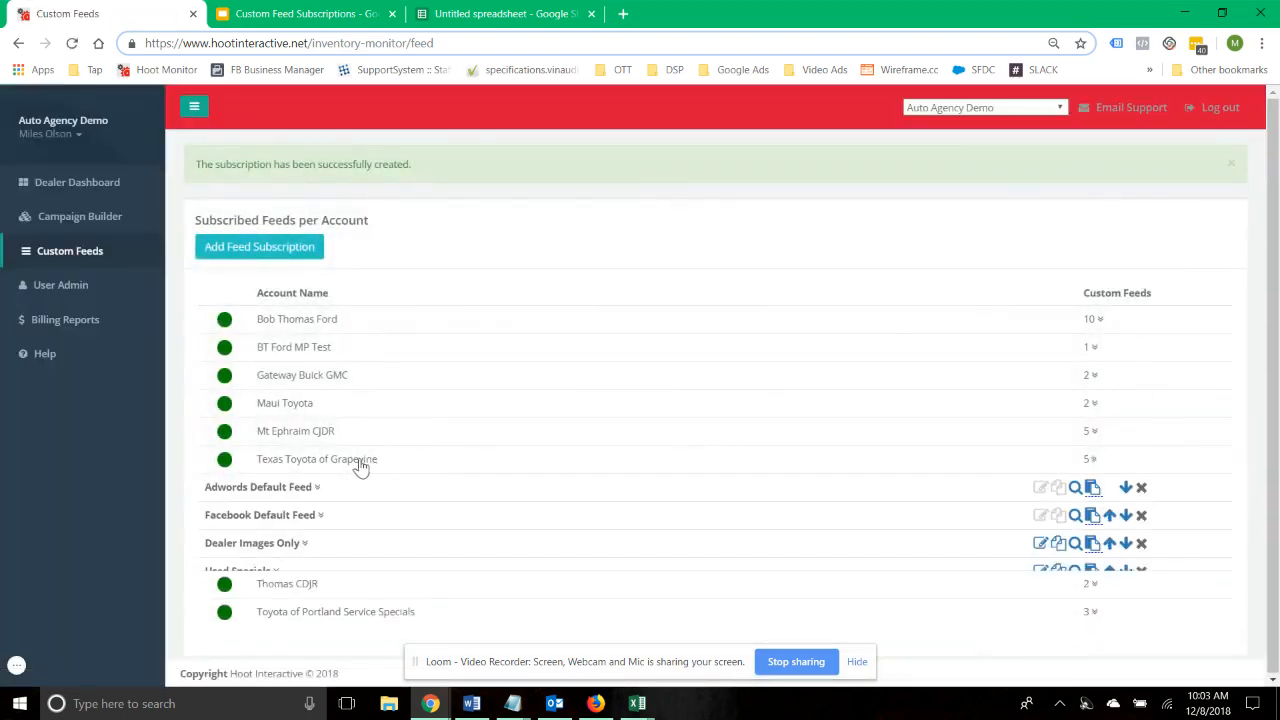
scroll(258, 483, down, 1)
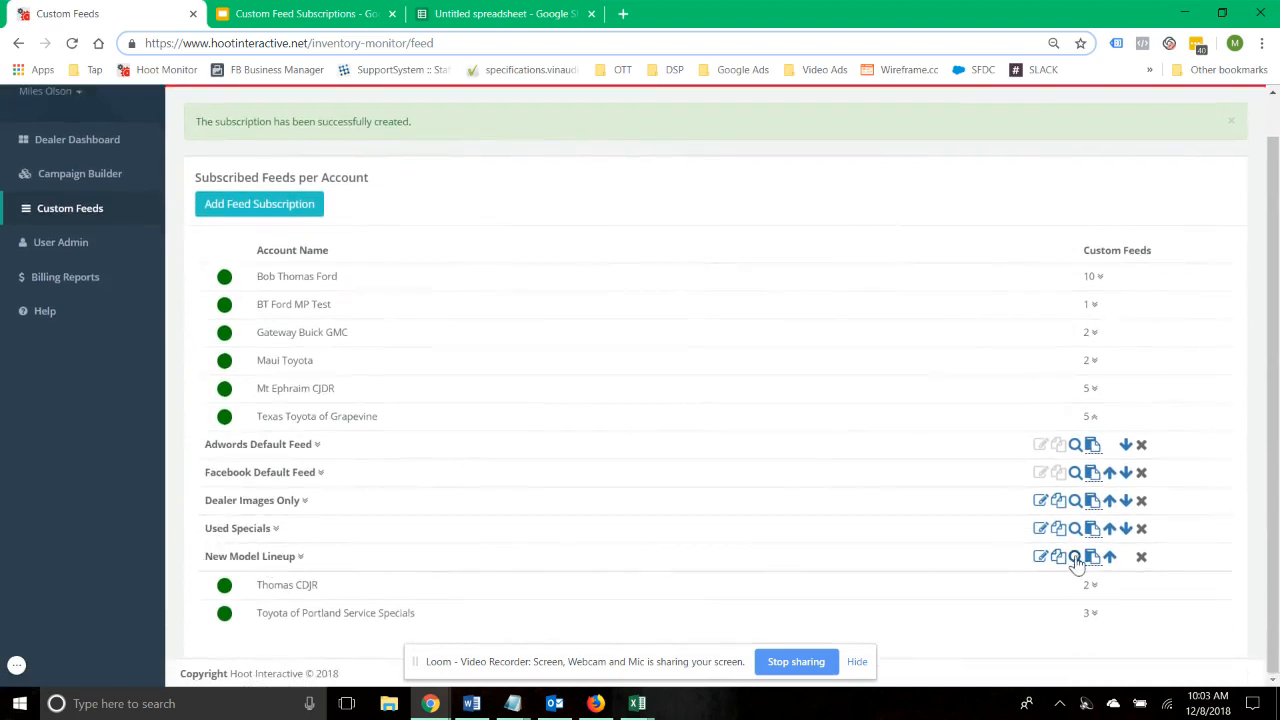
click(1079, 566)
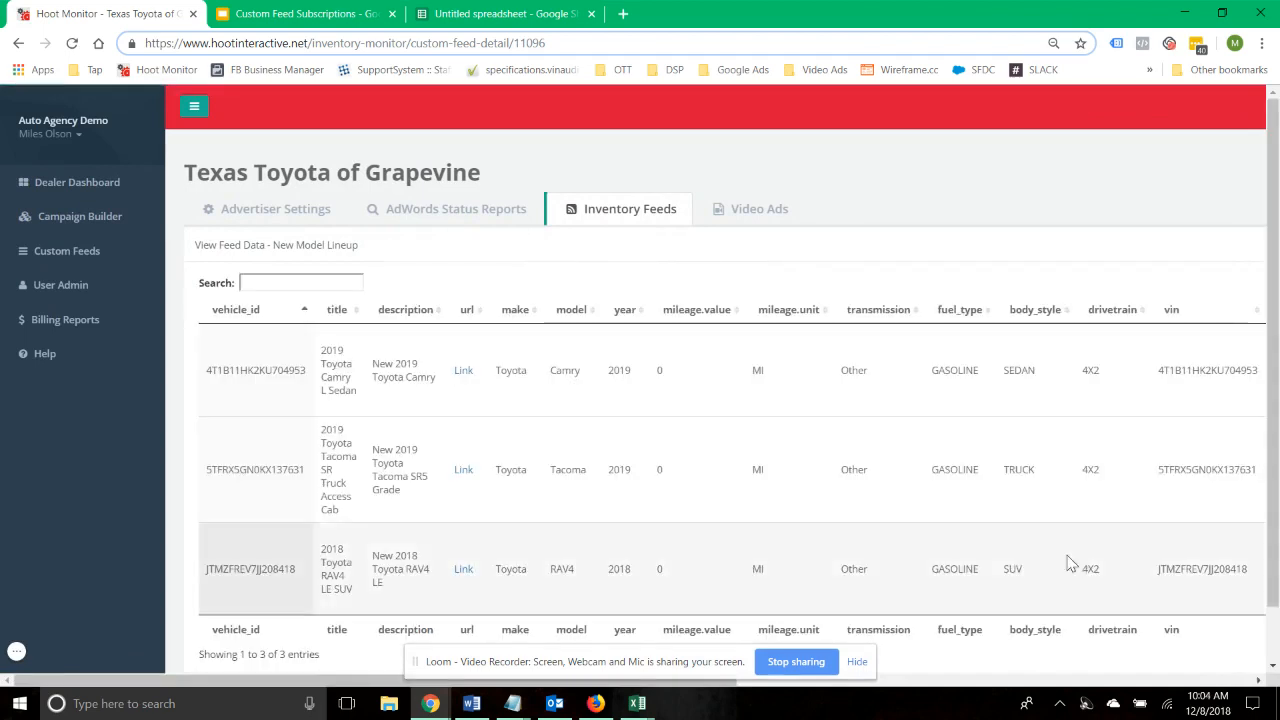
Step: Check the model of each vehicle in the New Model Lineup feed, along with its image preview and image tag
scroll(945, 550, down, 2)
double_click(565, 309)
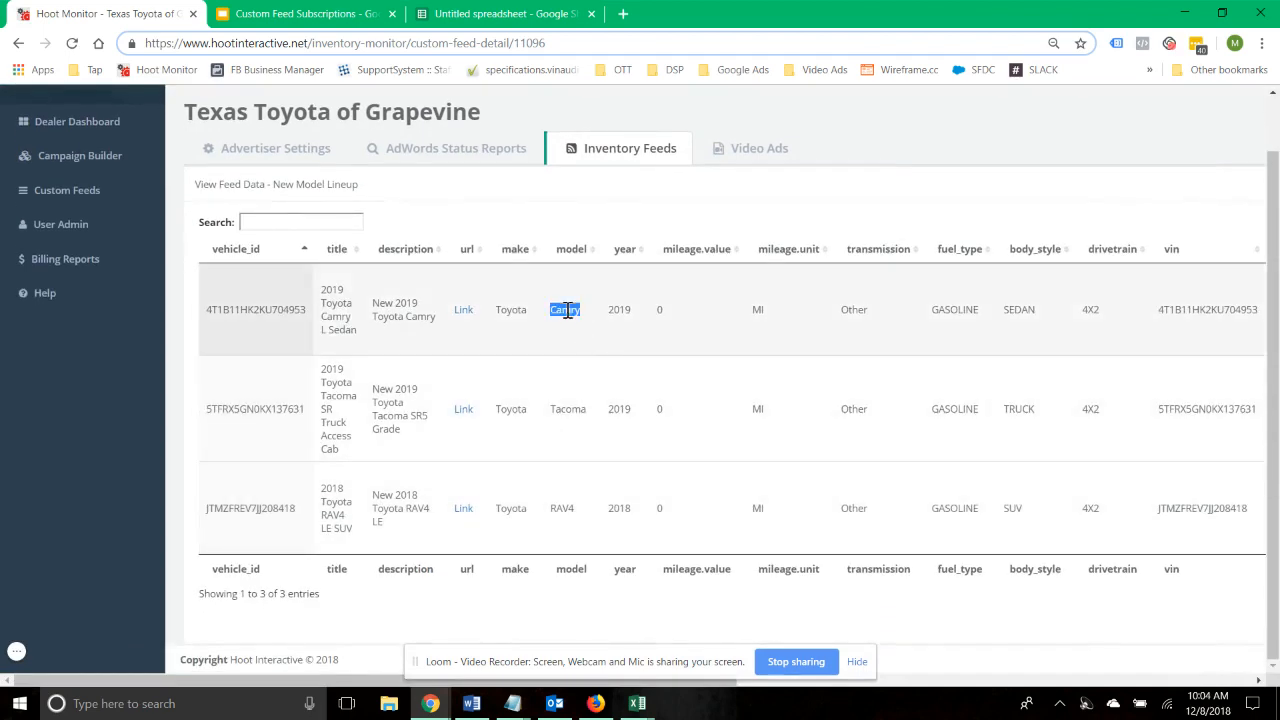
double_click(567, 410)
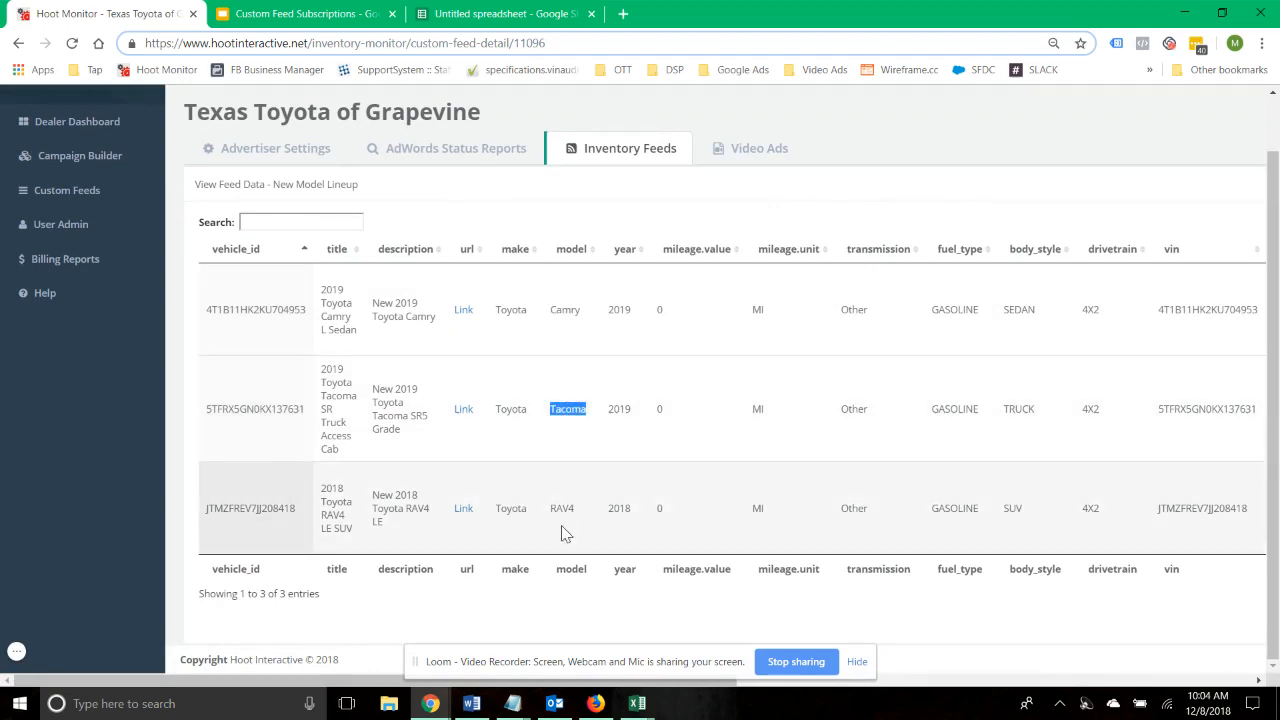
double_click(563, 507)
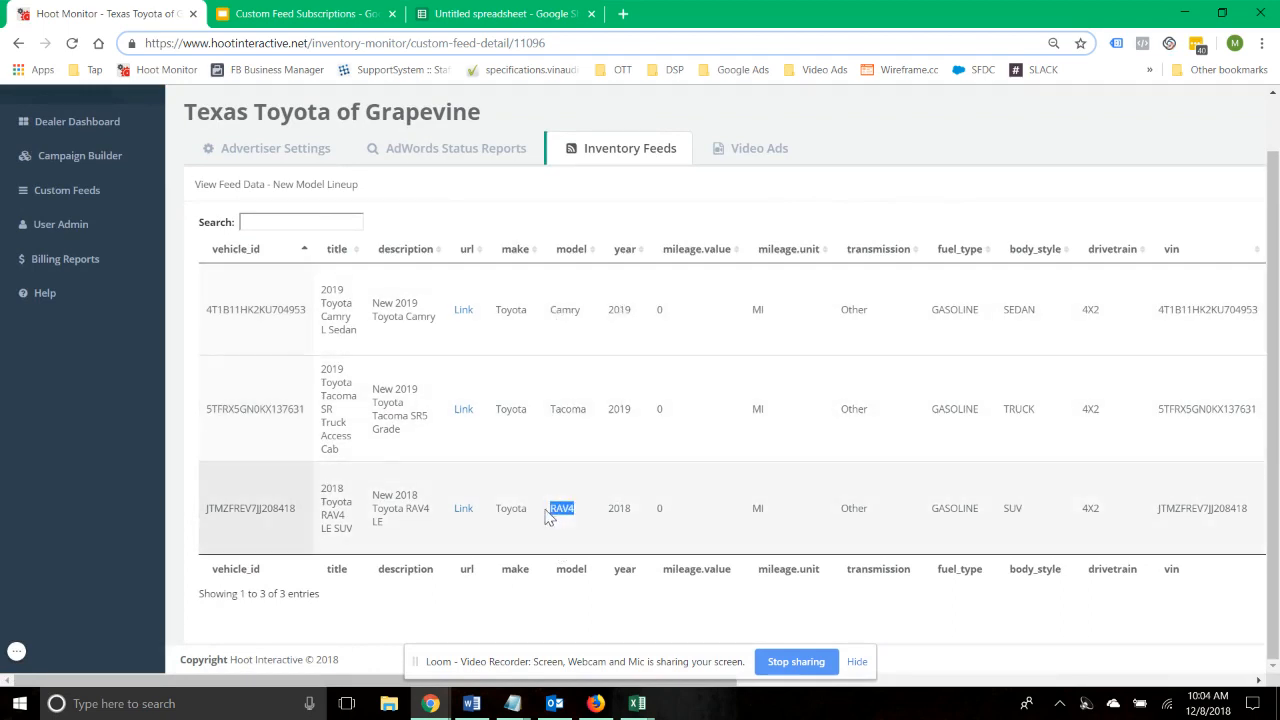
click(595, 400)
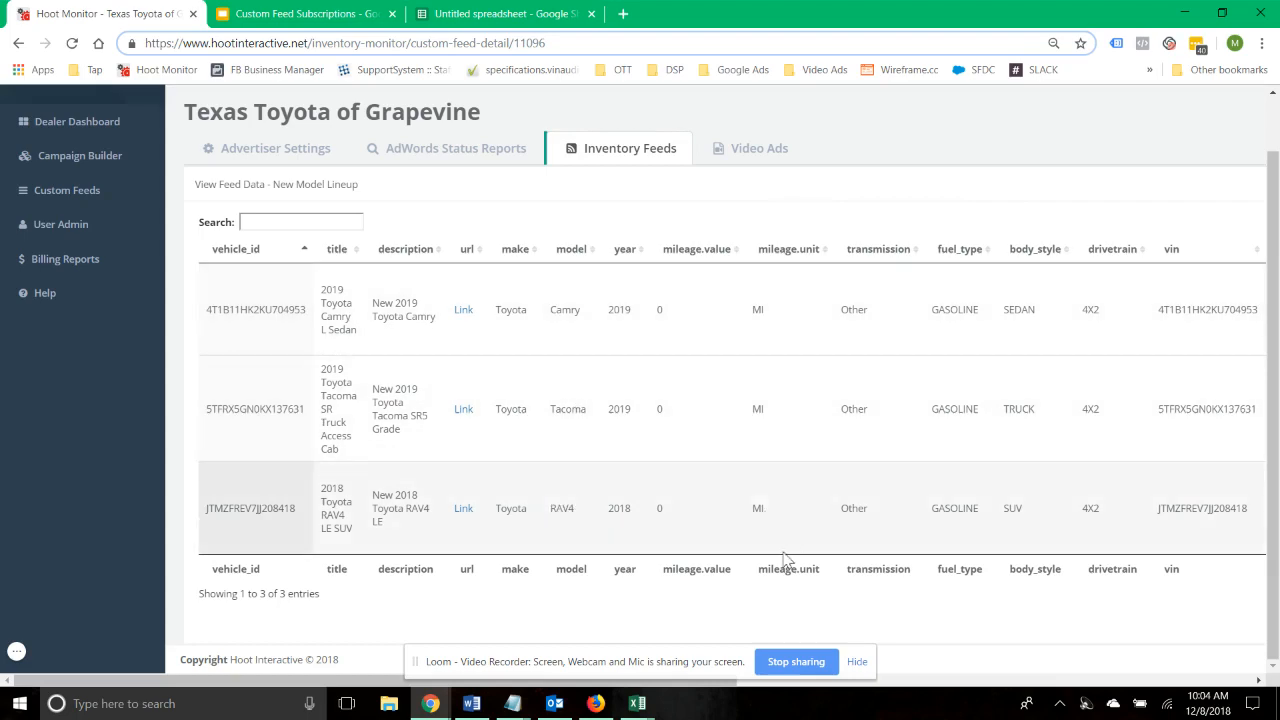
click(952, 680)
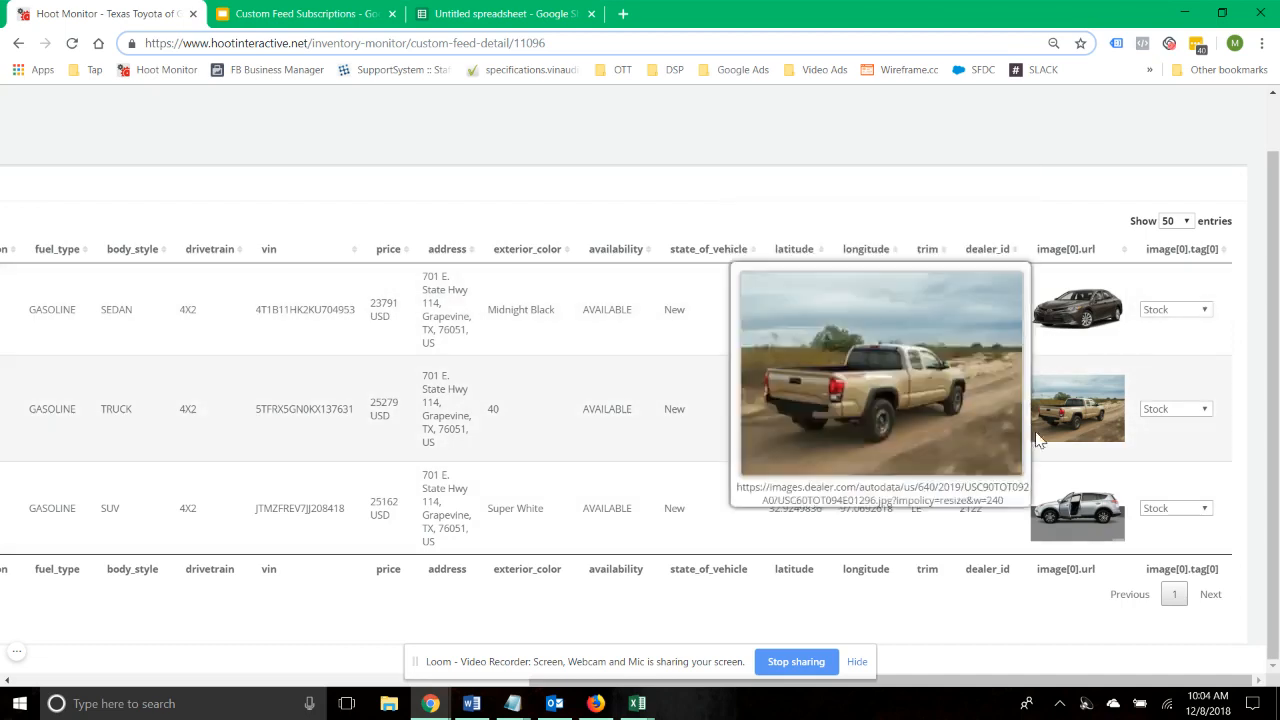
mouse_move(1050, 510)
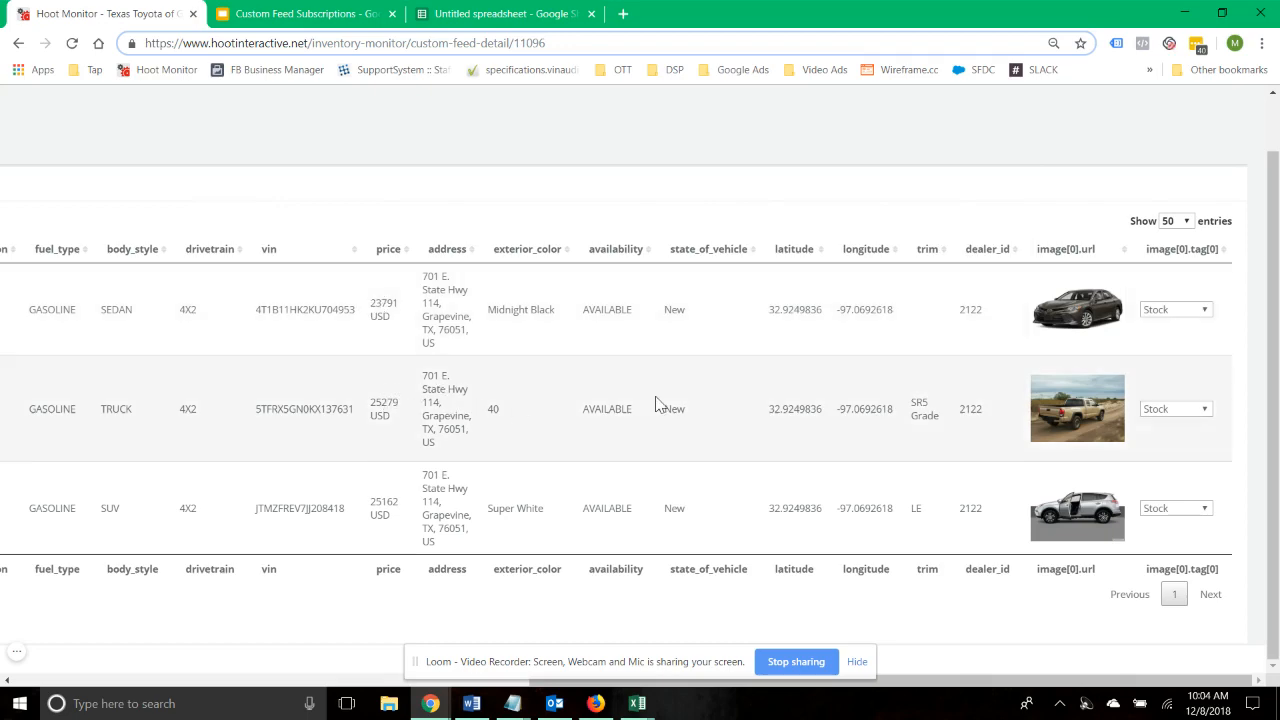
Step: Return to the agency's Custom Feeds page and start a feed subscription named "Price Drop Feed"
click(162, 681)
scroll(142, 531, up, 1)
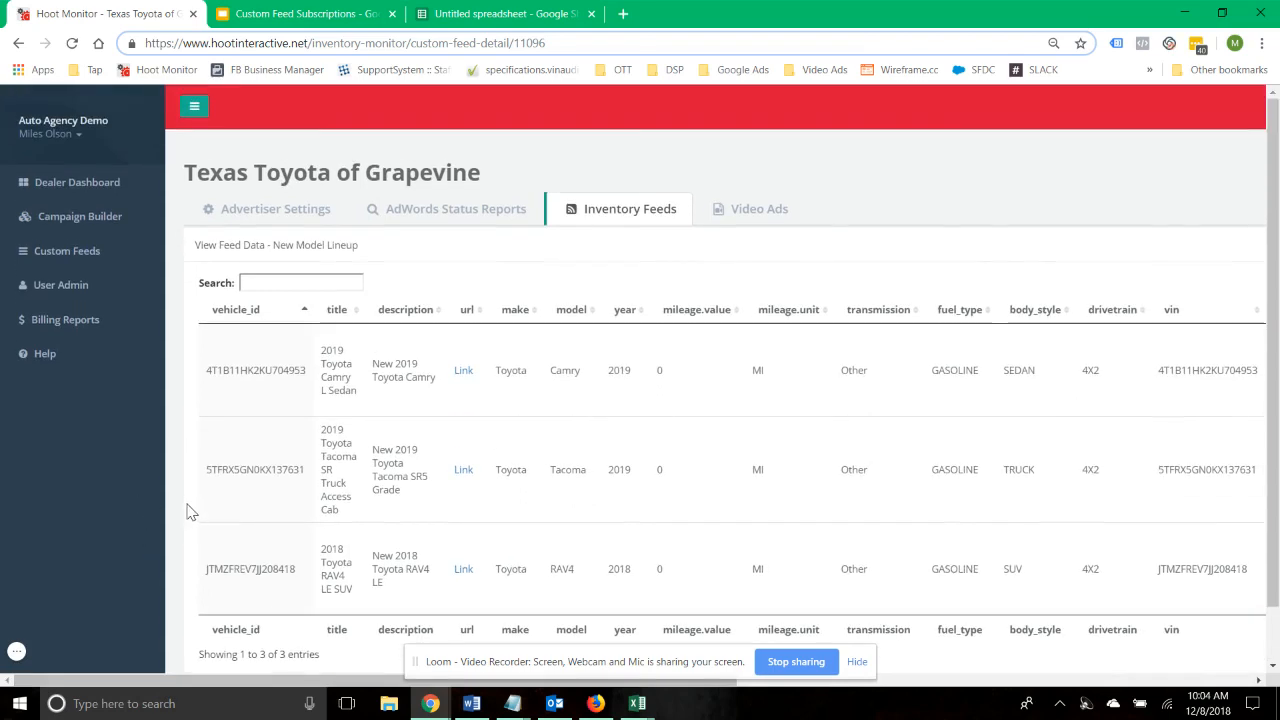
click(92, 255)
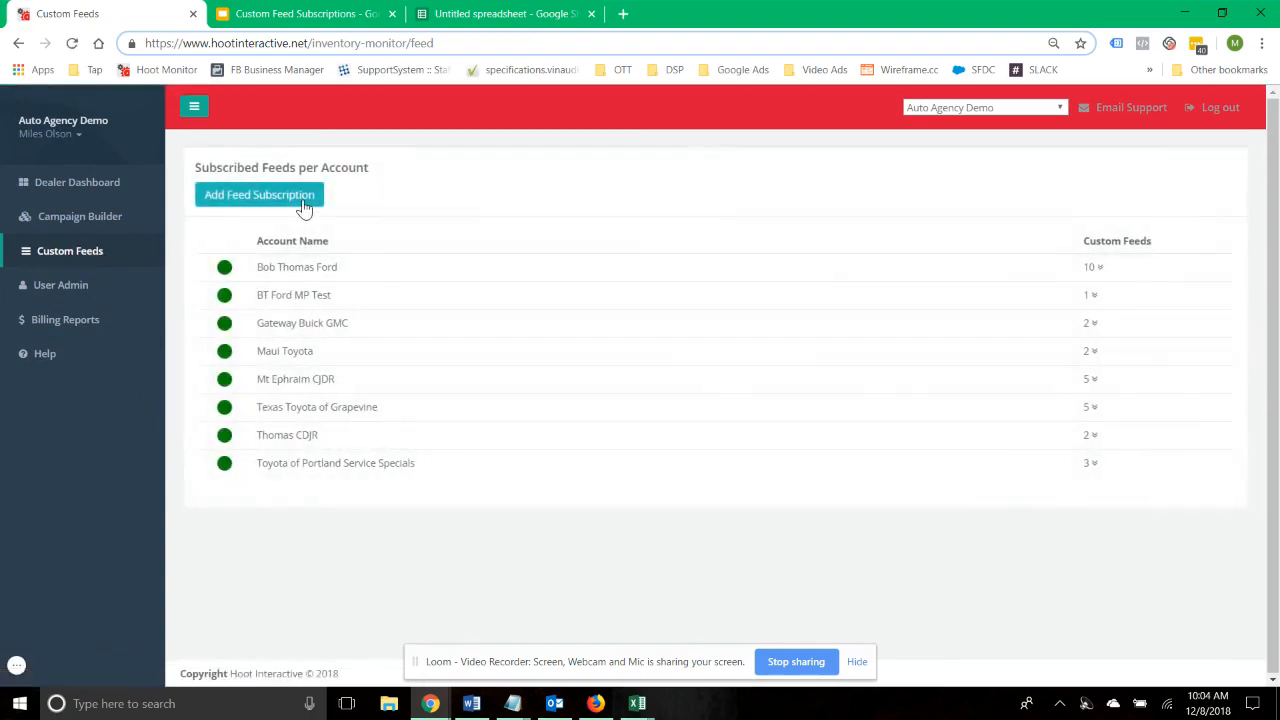
click(304, 206)
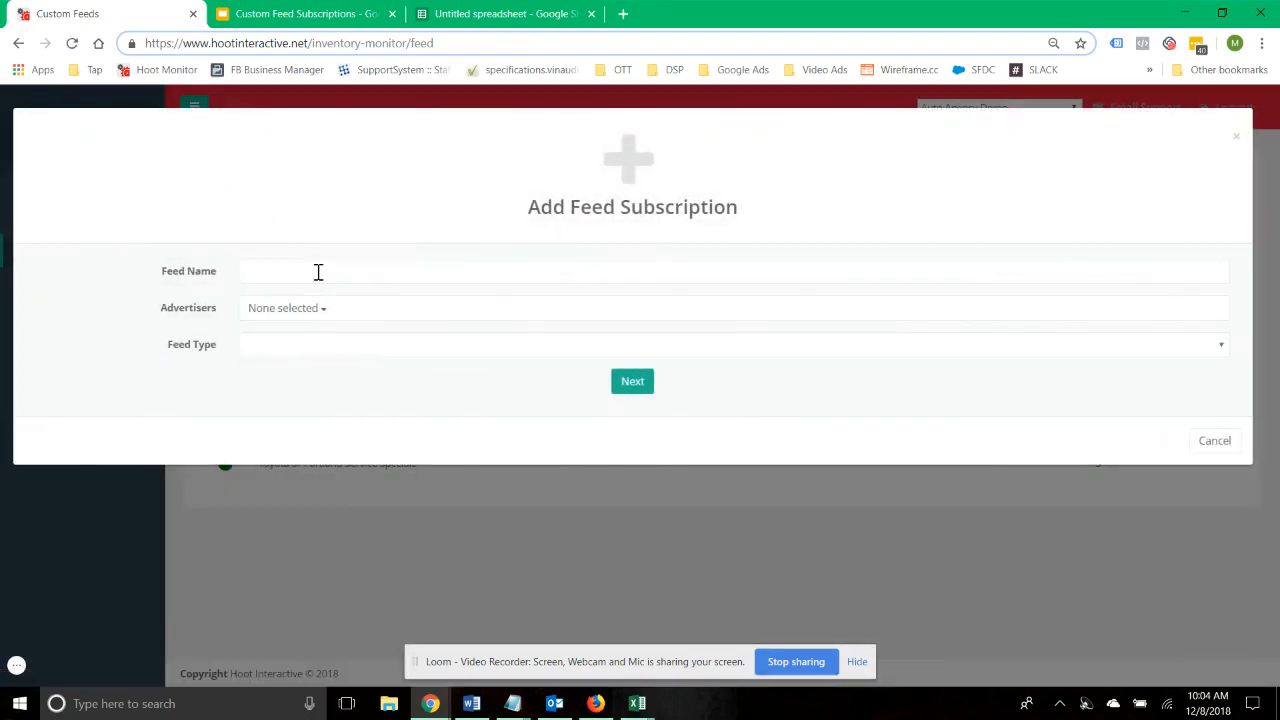
click(317, 271)
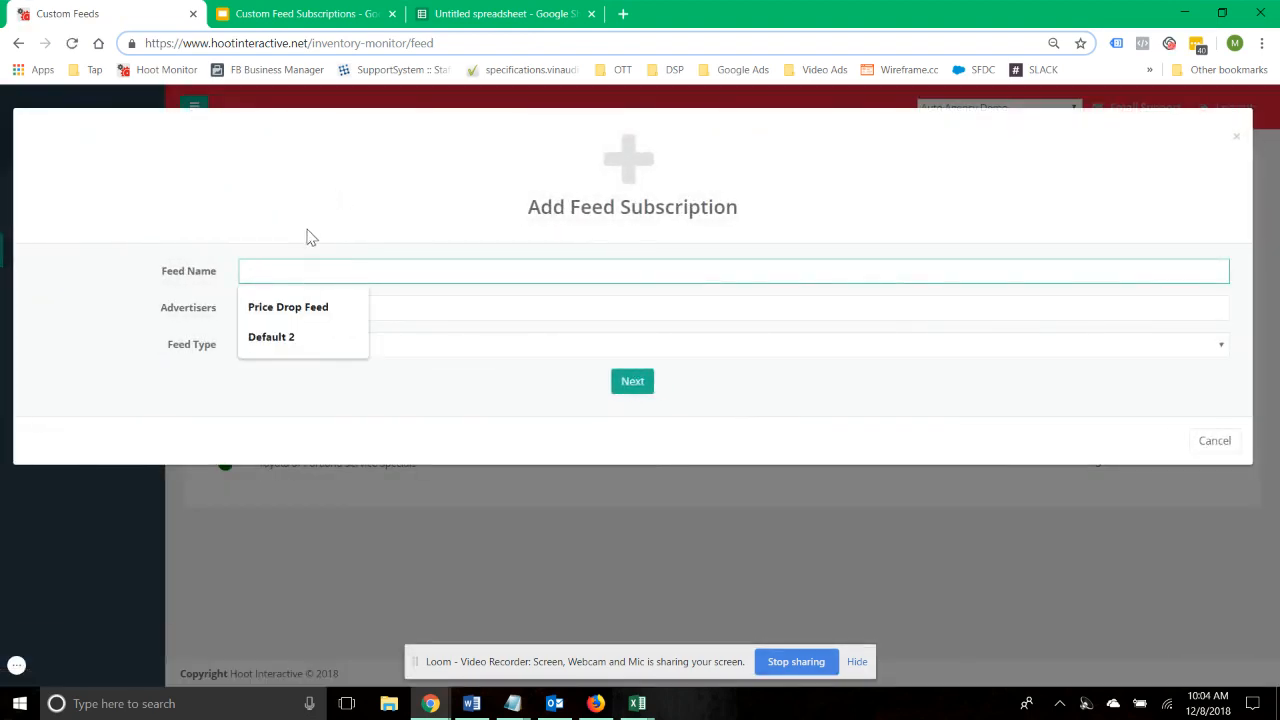
click(292, 308)
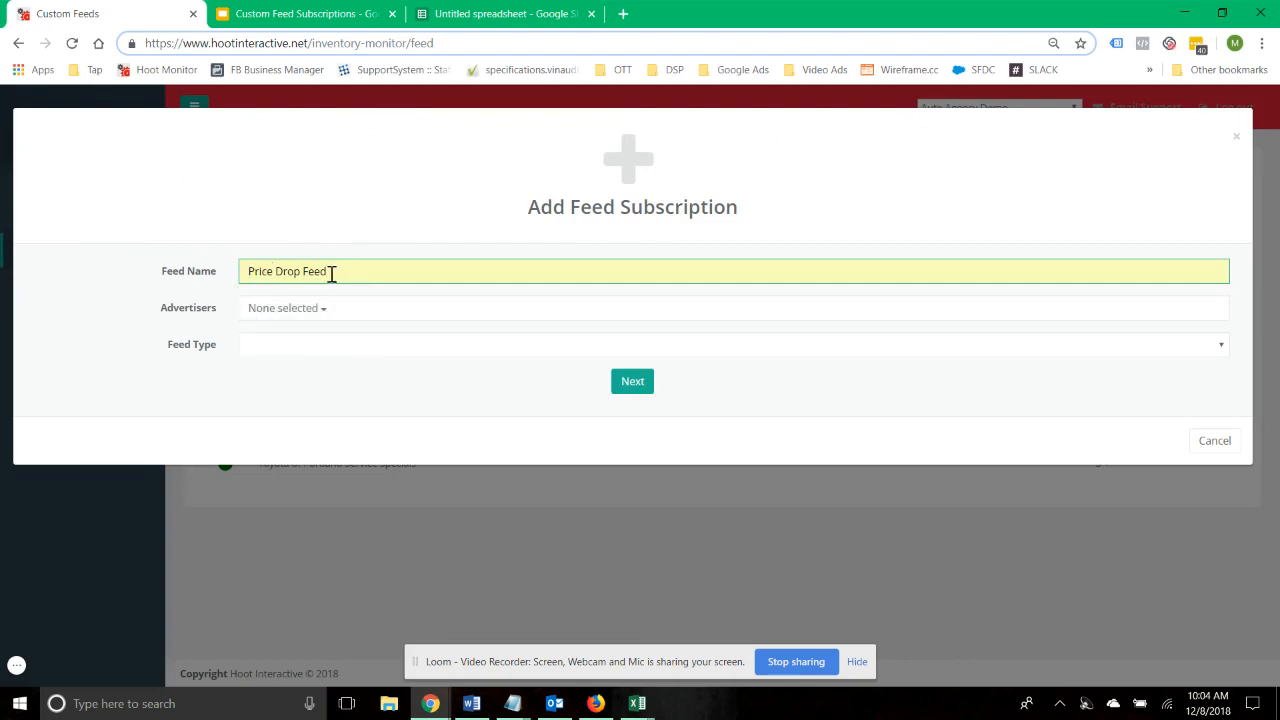
Step: Assign the Price Drop Feed to Texas Toyota of Grapevine with the Price Drops feed type and continue to its settings
click(244, 312)
click(322, 551)
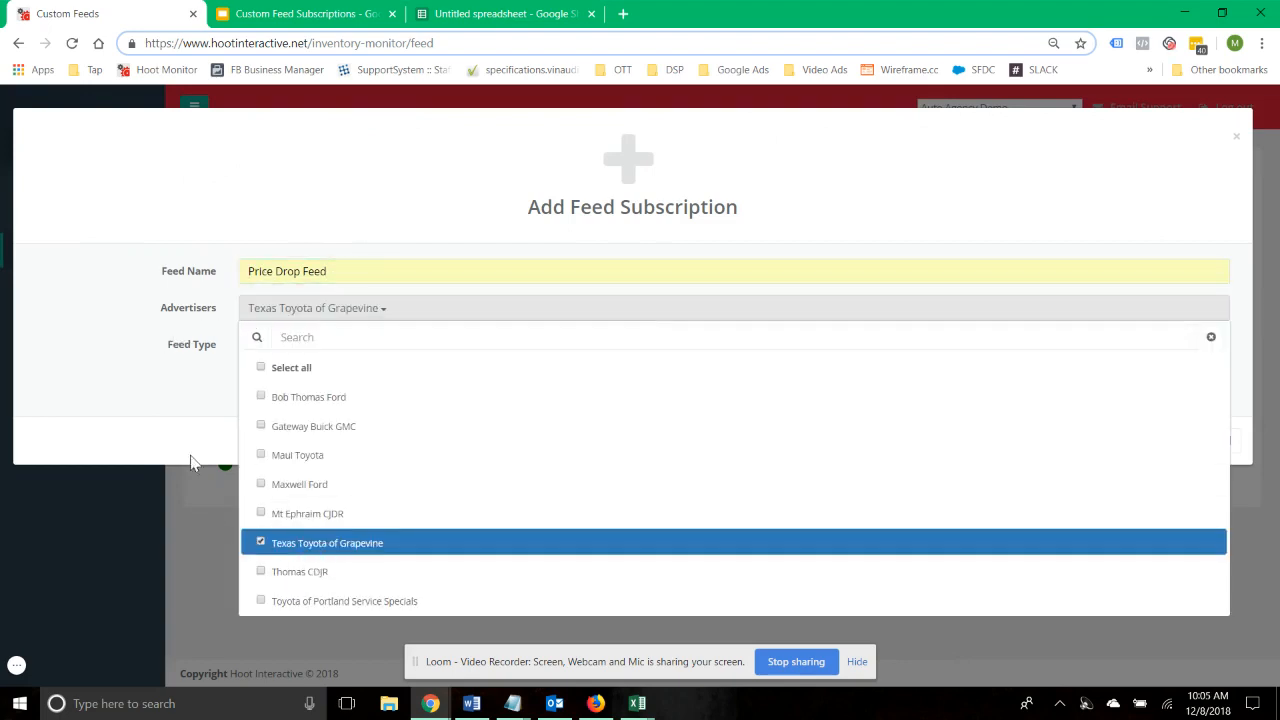
click(133, 352)
click(378, 352)
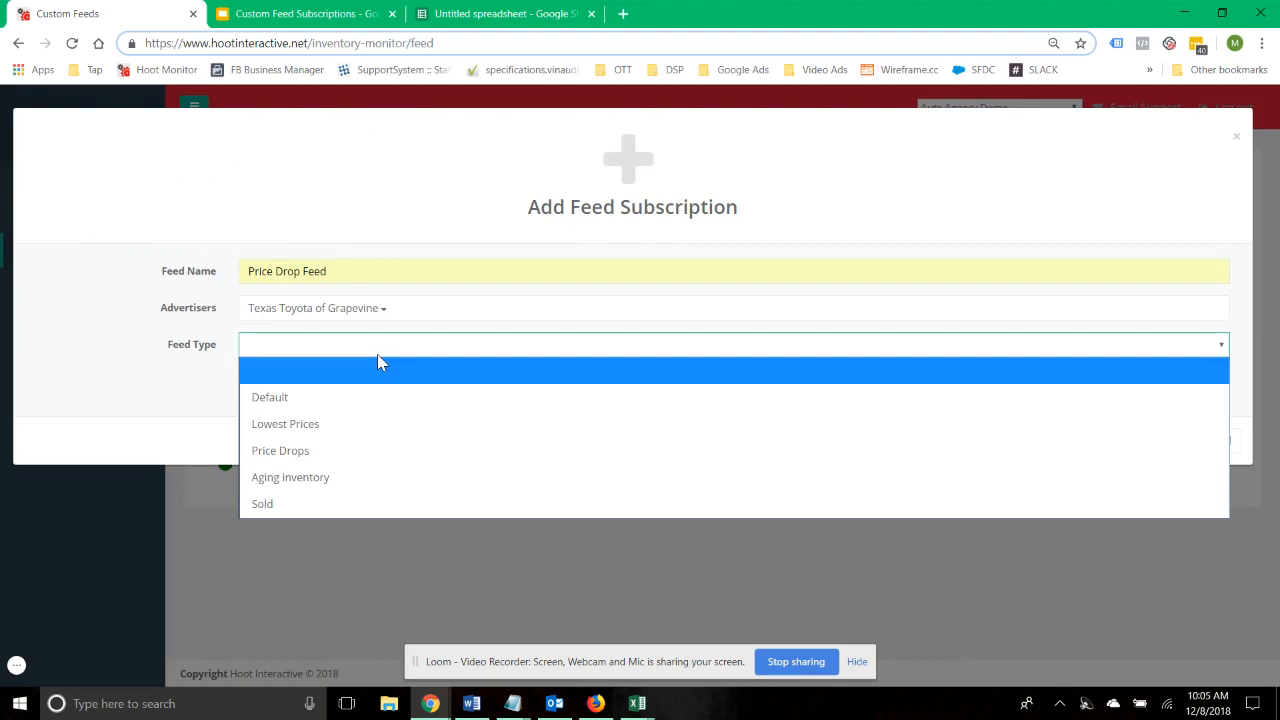
click(392, 451)
click(125, 380)
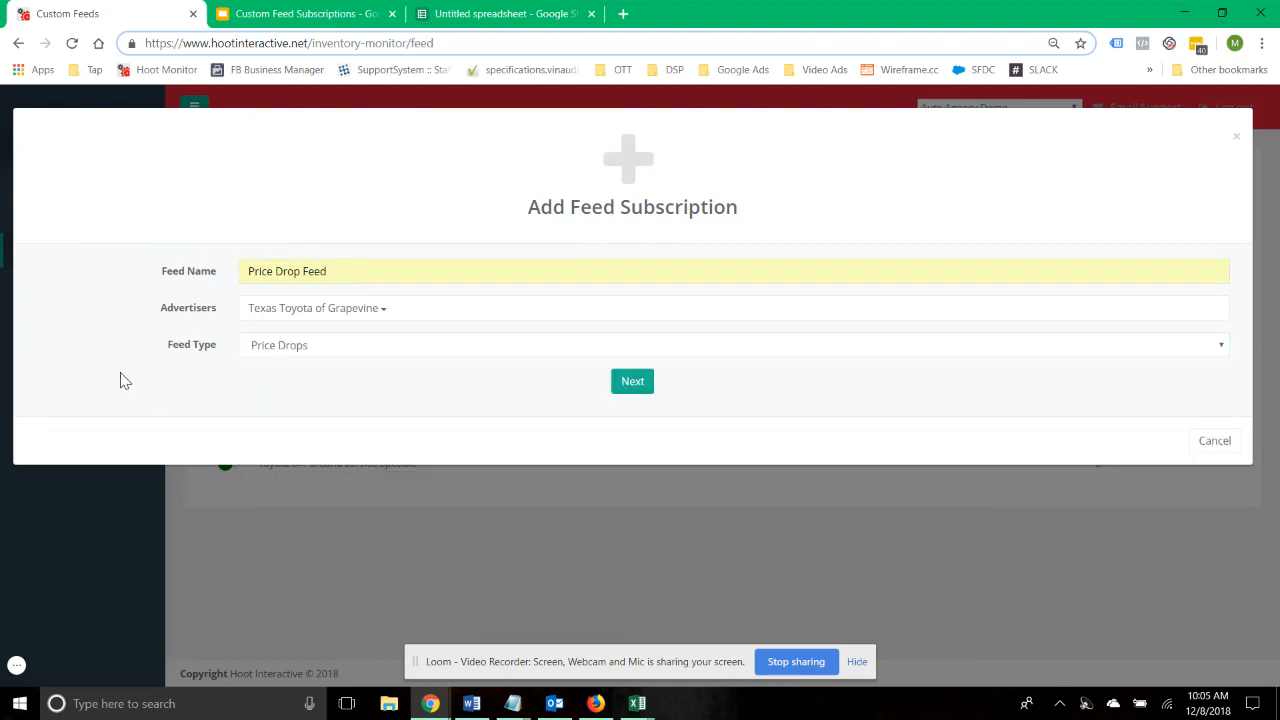
click(638, 389)
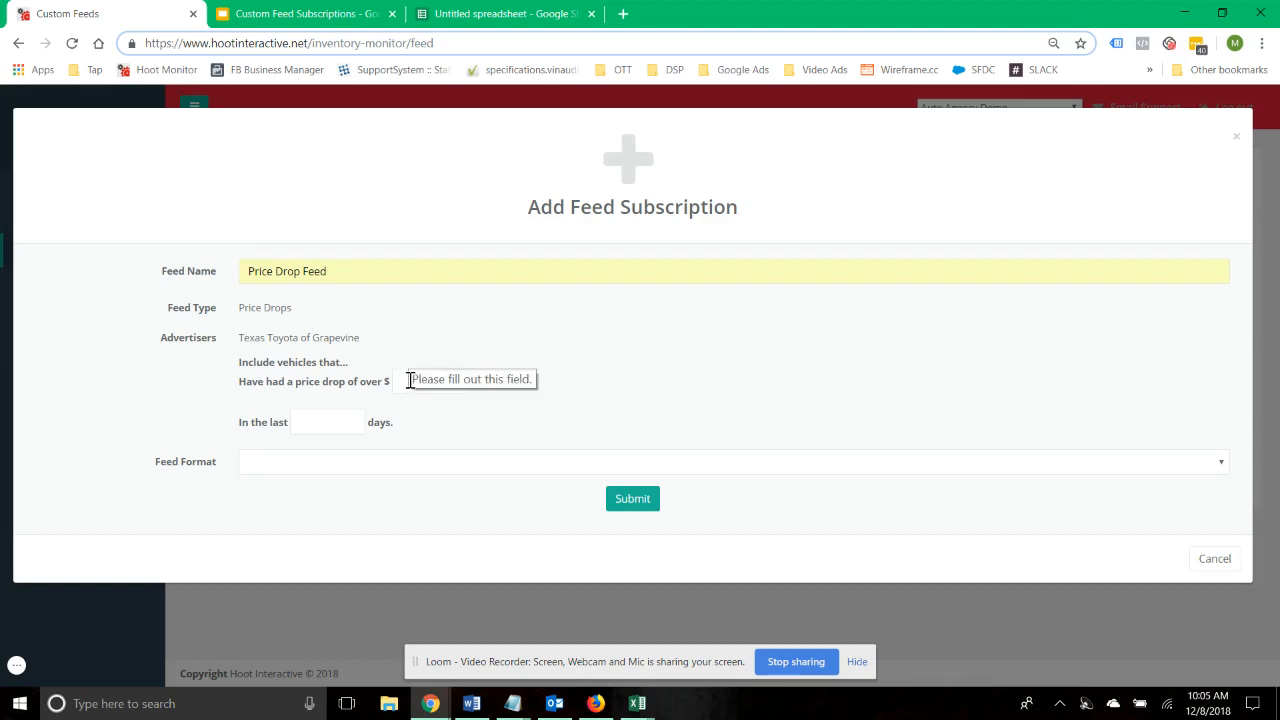
Step: Include vehicles with a price drop over $500 in the last 7 days, choose the Facebook (Automotive) format, and submit the subscription
click(410, 381)
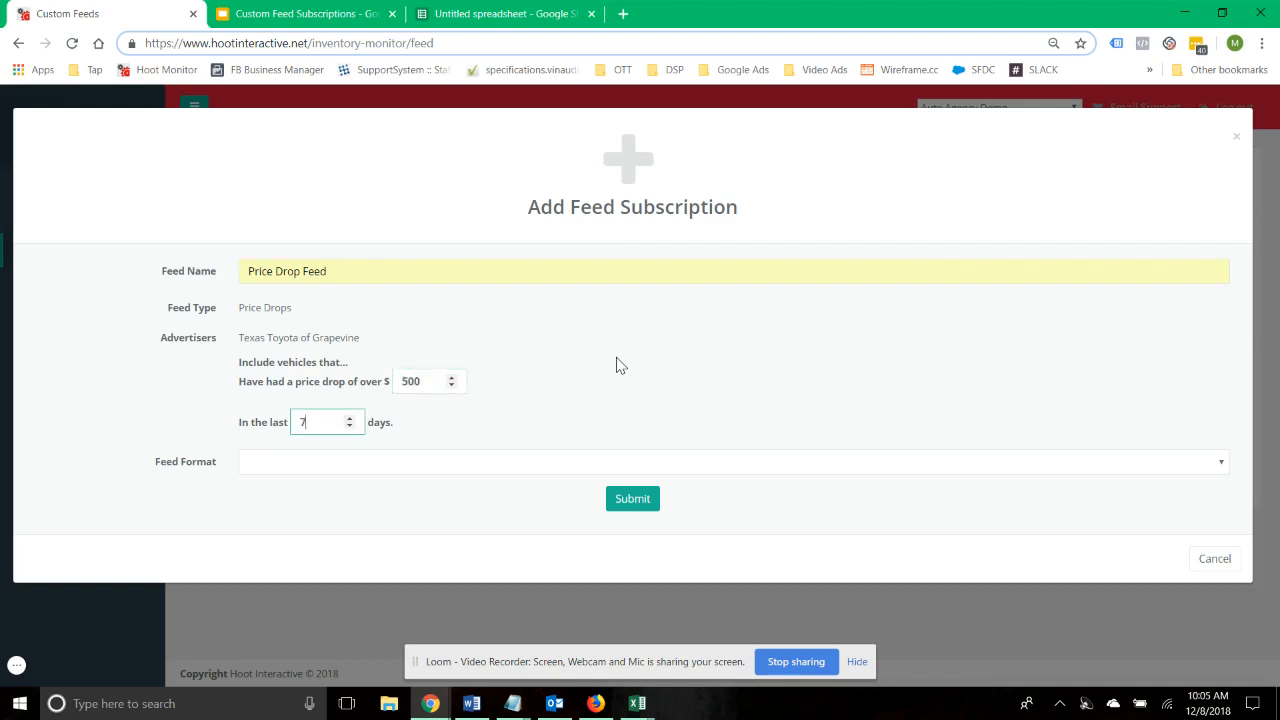
click(508, 470)
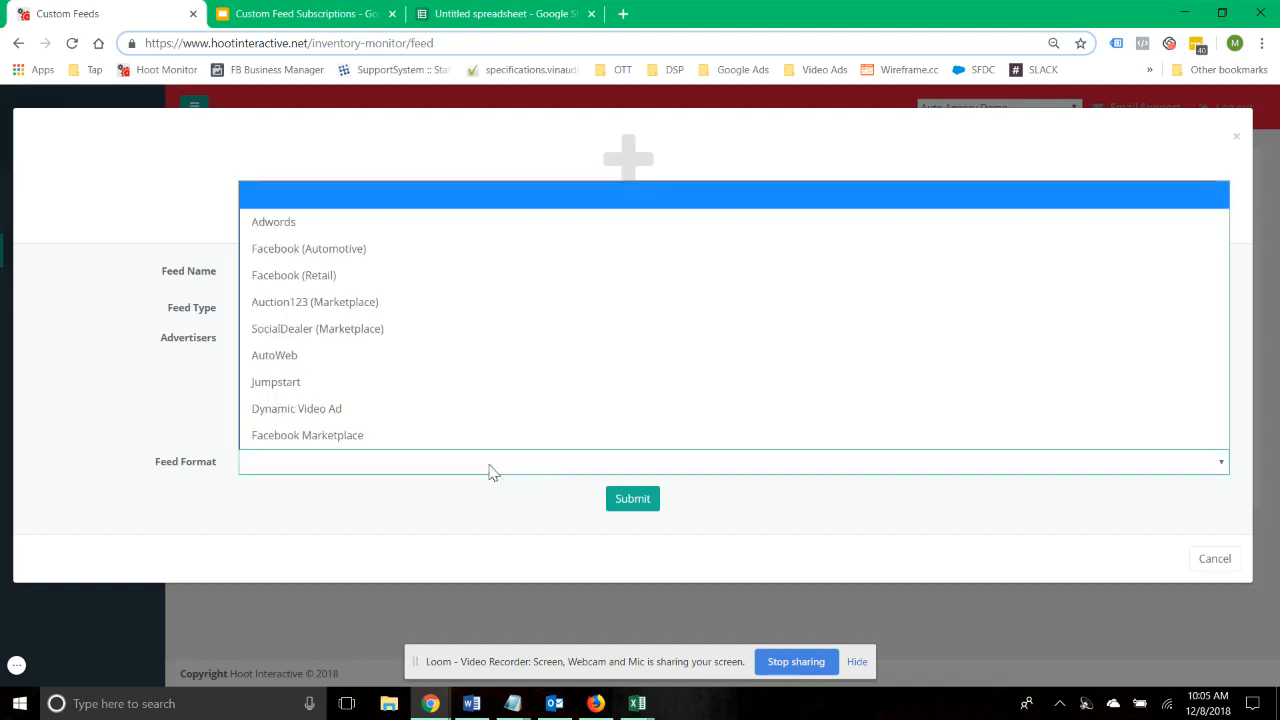
click(400, 249)
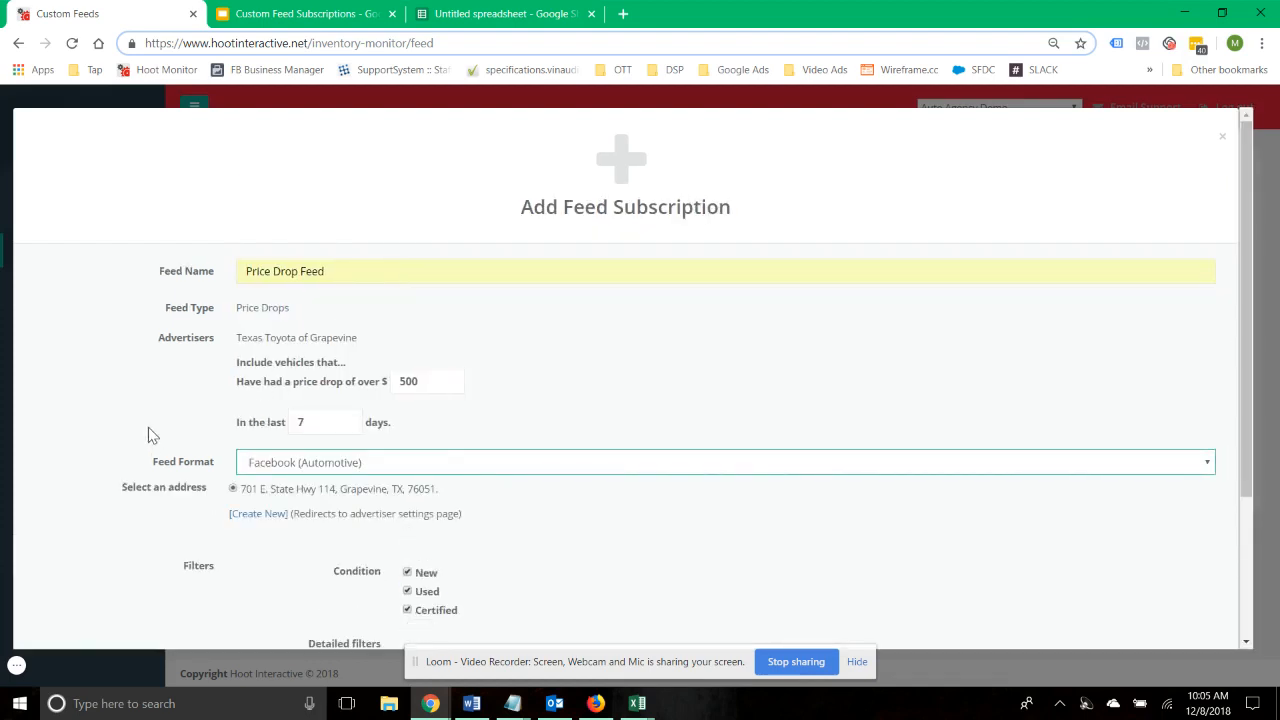
scroll(148, 435, down, 2)
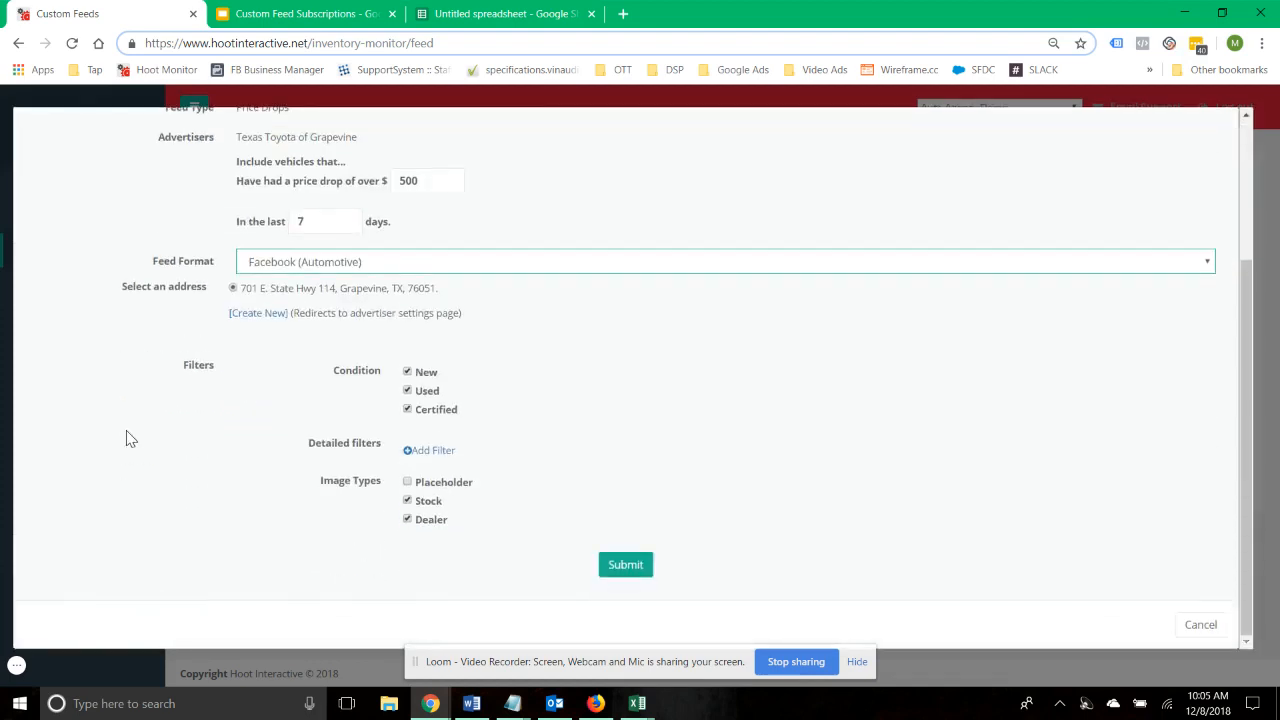
click(613, 572)
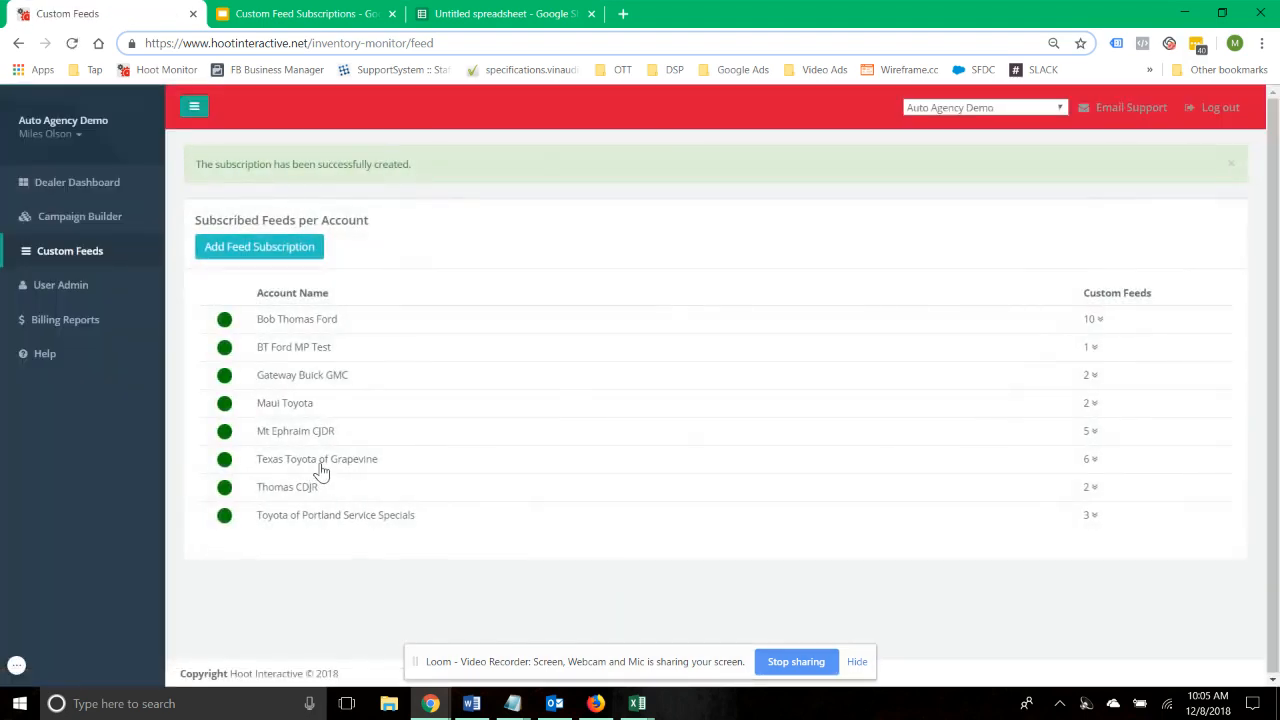
Step: Open Texas Toyota of Grapevine's Price Drop Feed data and compare the vehicles' price and sale price columns
click(319, 468)
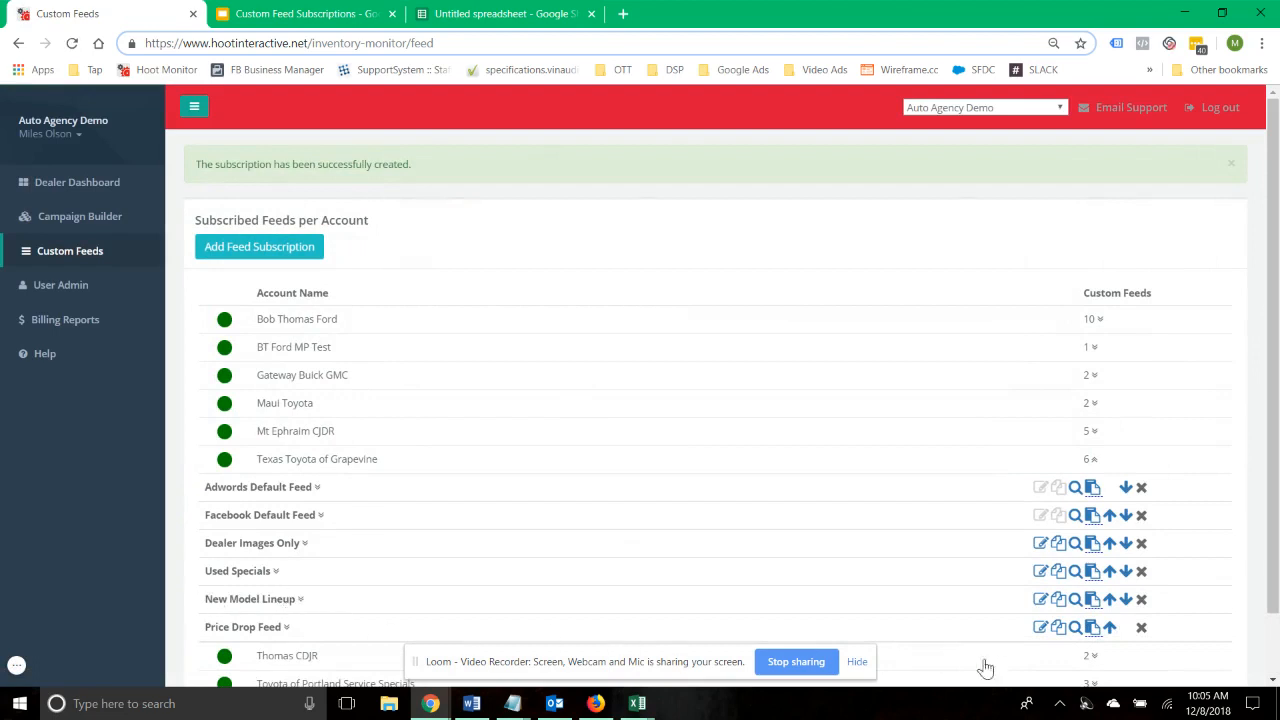
click(1076, 630)
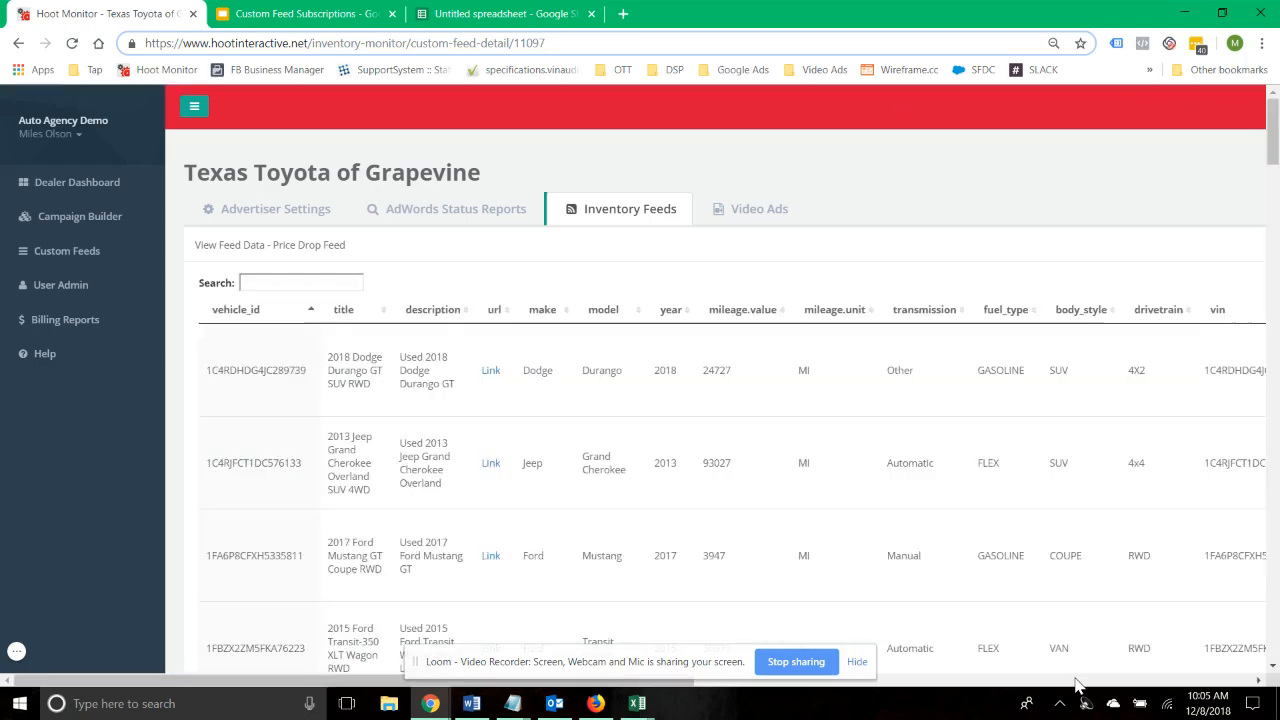
click(1076, 680)
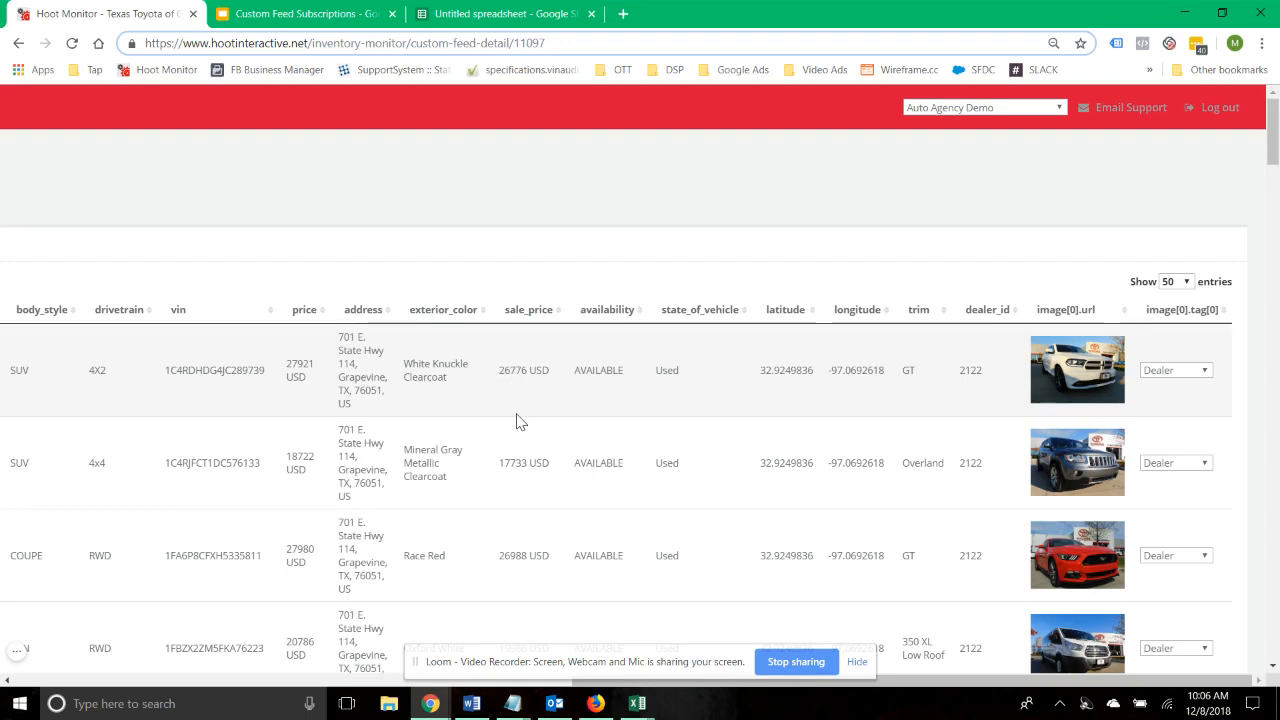
Step: Leave the Price Drop Feed data and return to the agency's Custom Feeds page
scroll(112, 685, left, 1)
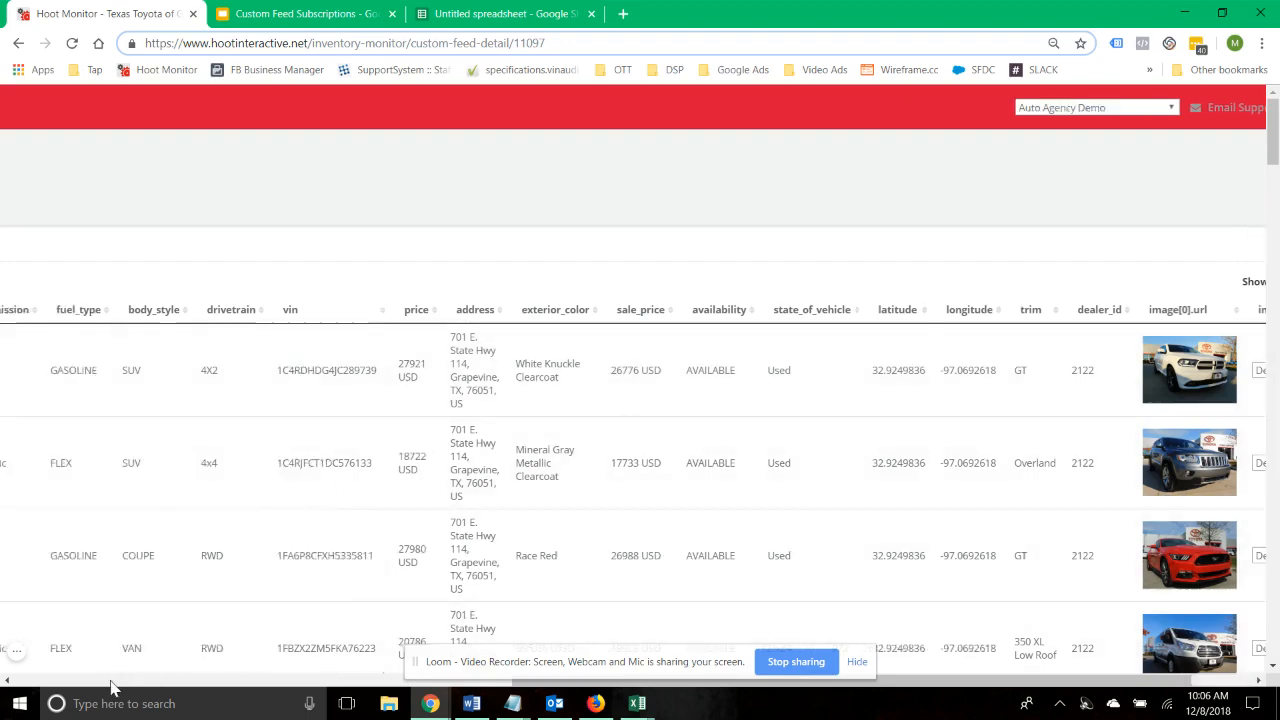
scroll(112, 685, left, 8)
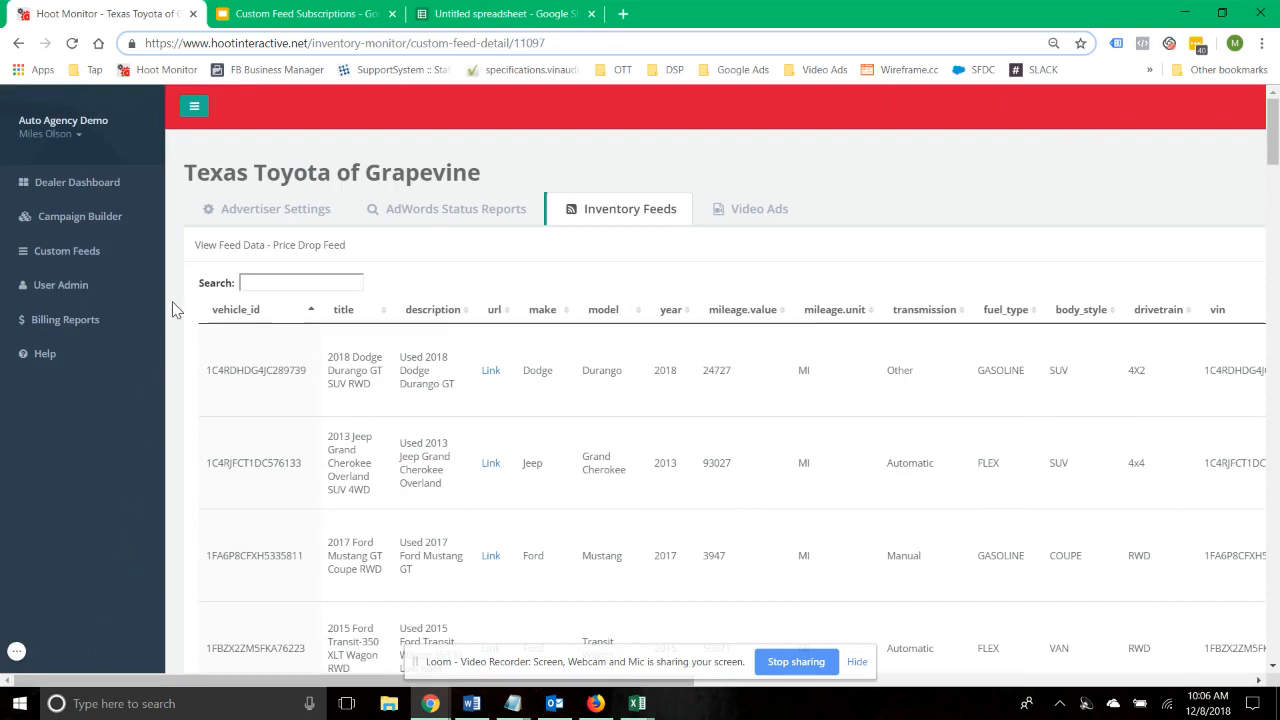
click(102, 251)
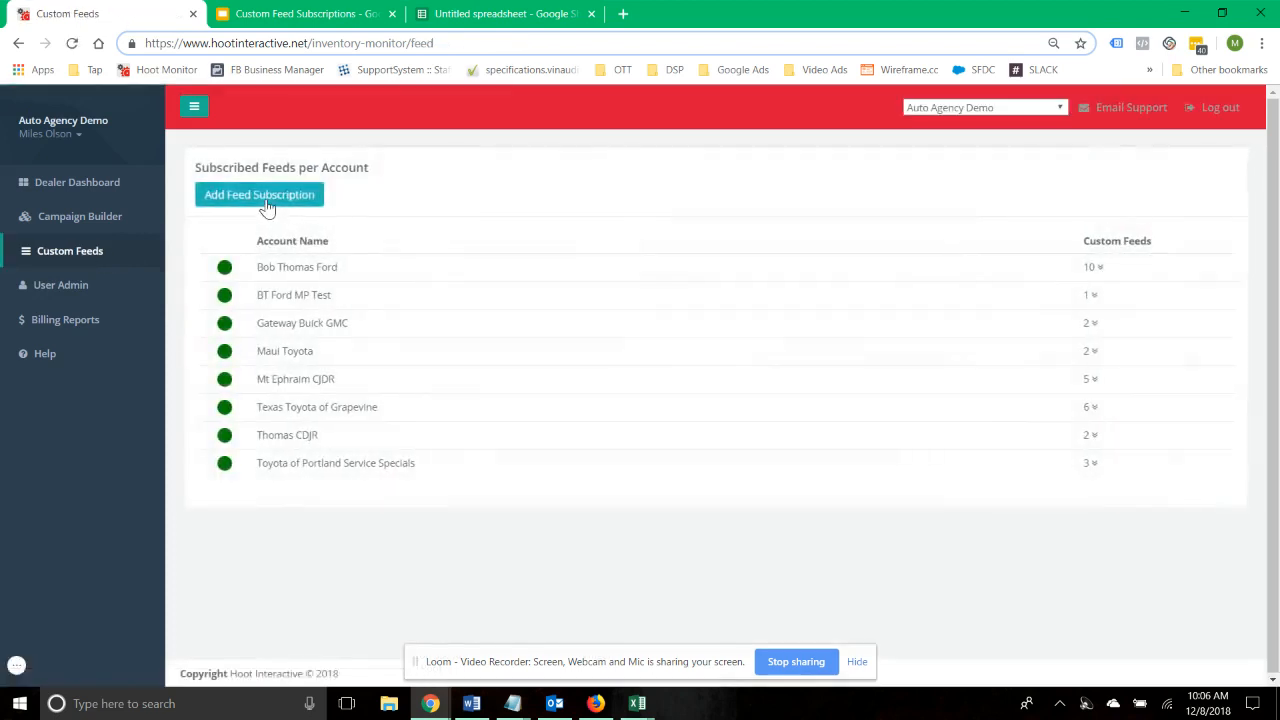
Step: Start a feed subscription for Texas Toyota of Grapevine with the Aging inventory feed type and continue to its settings
click(266, 198)
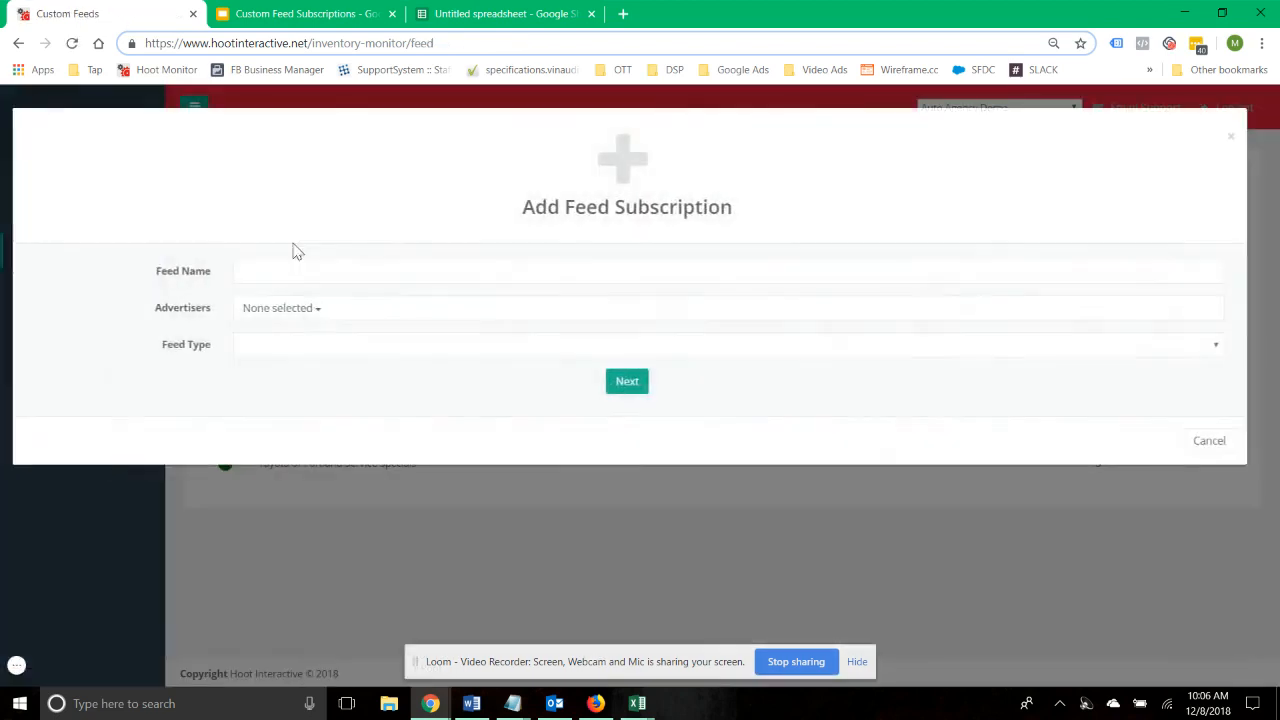
click(285, 310)
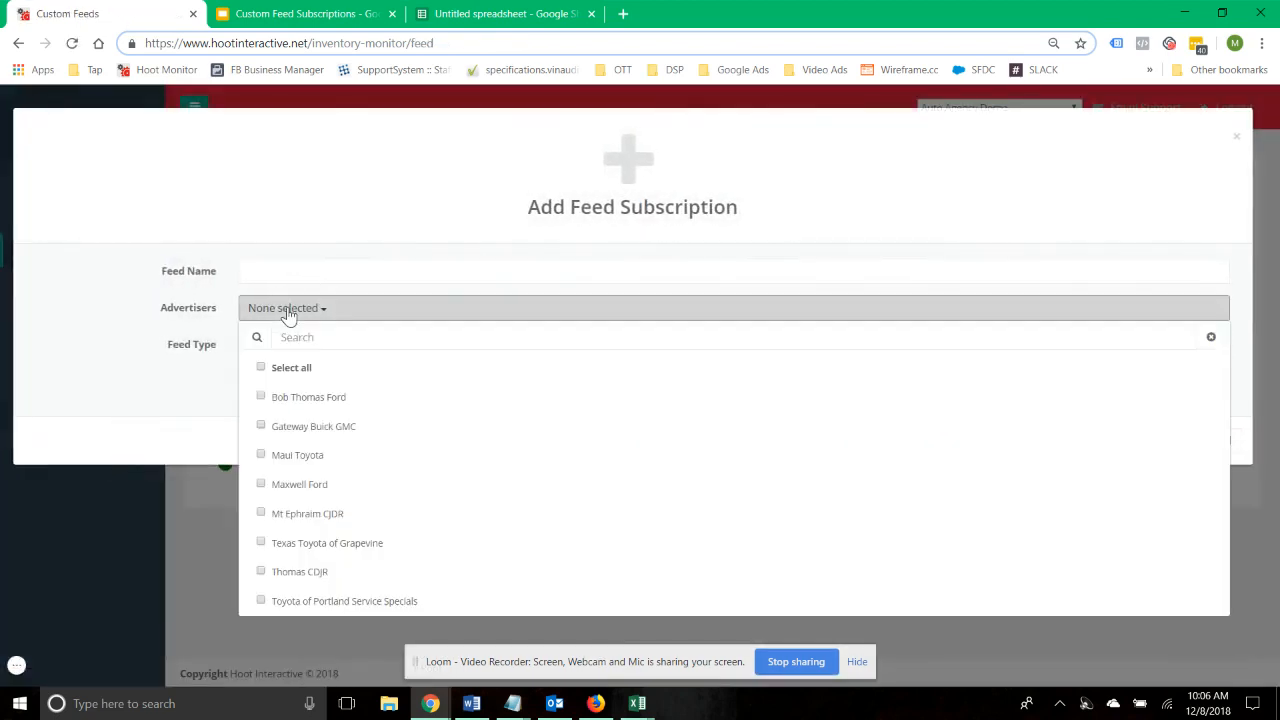
click(340, 543)
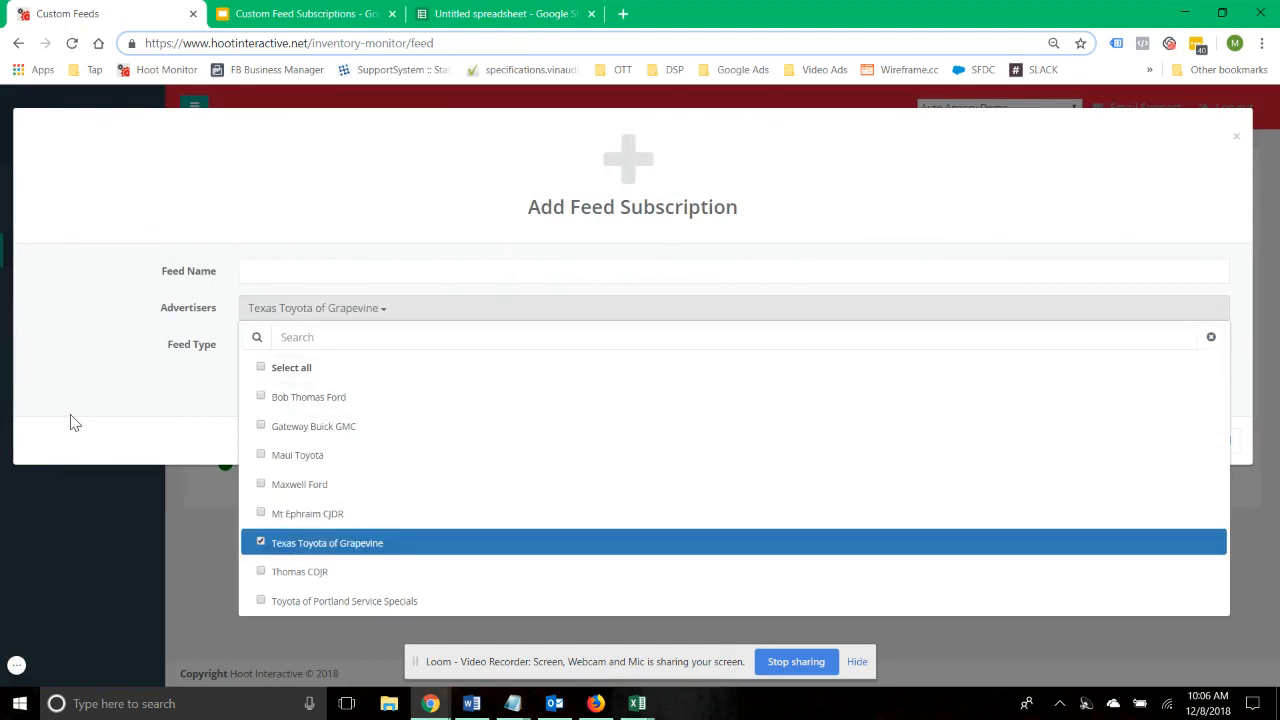
click(85, 410)
click(335, 348)
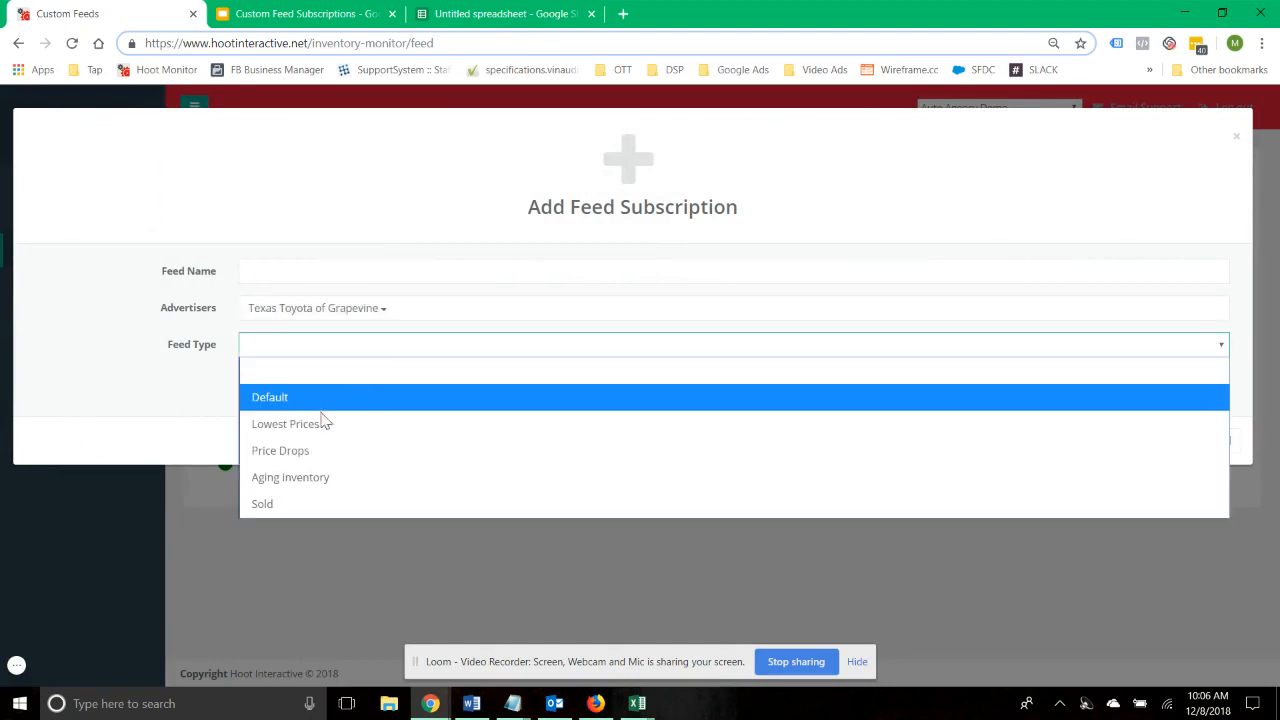
click(320, 478)
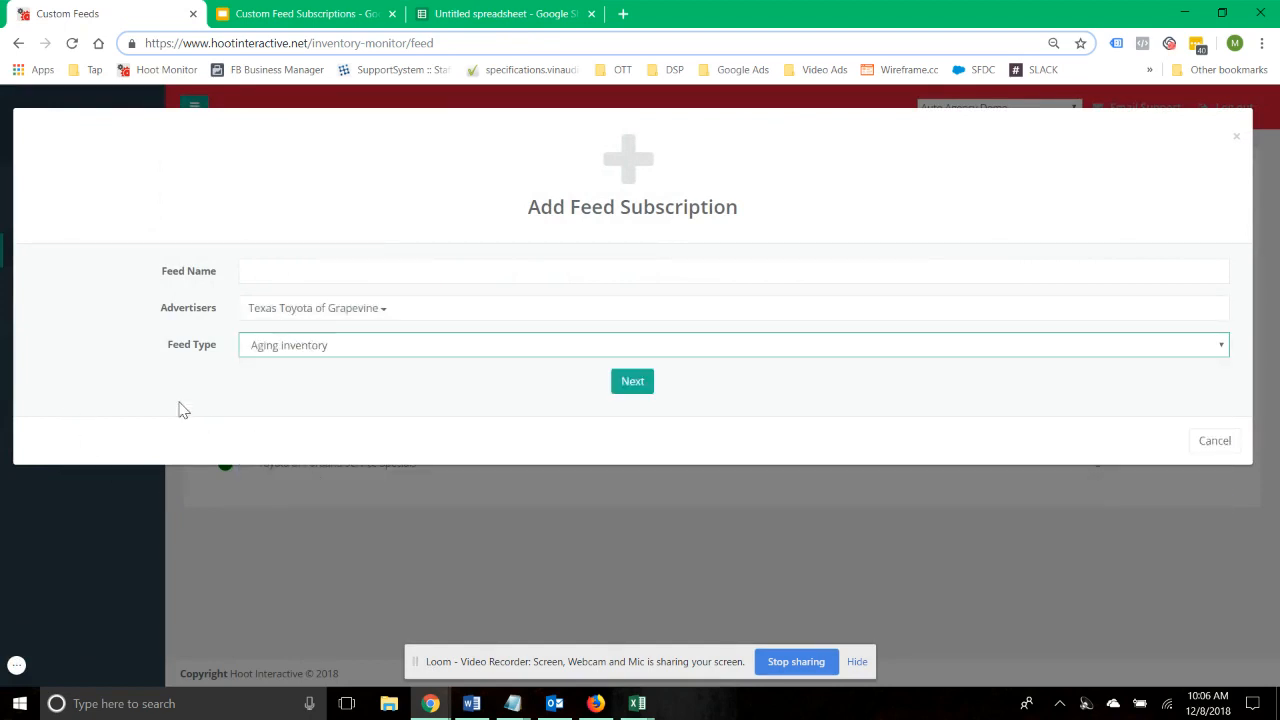
click(632, 383)
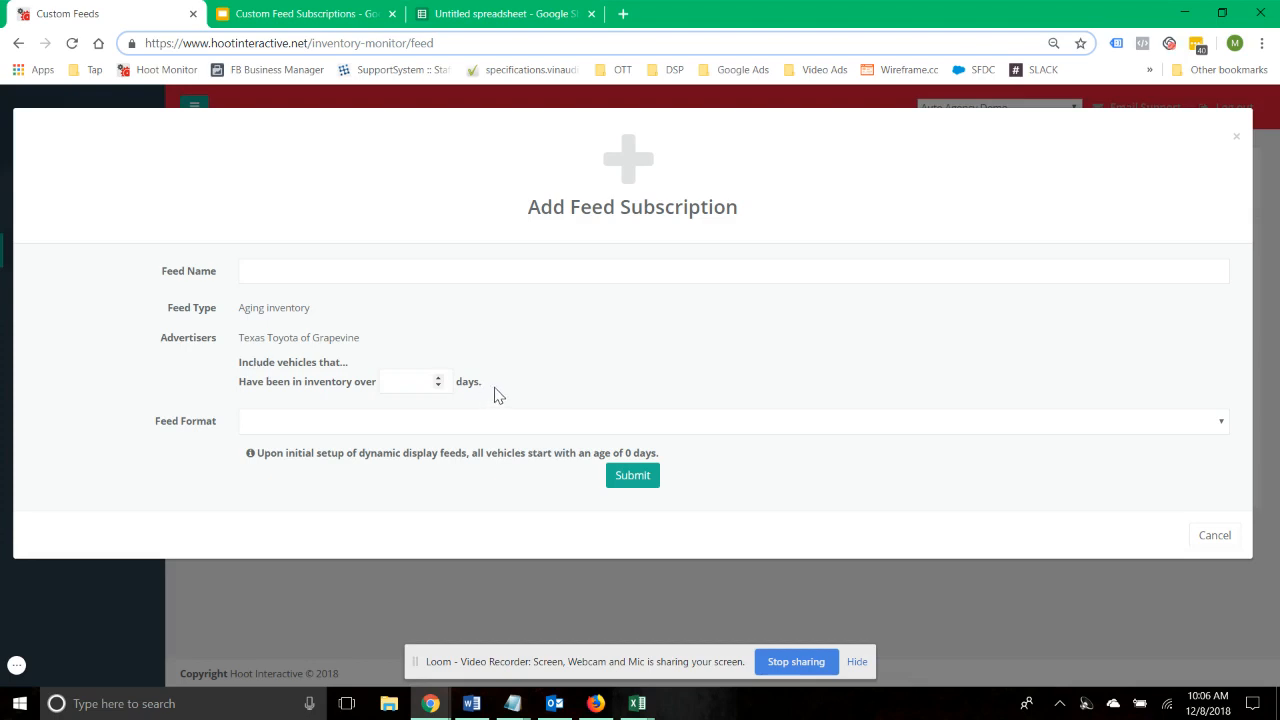
Step: Set the aging feed to over 45 days in inventory and Facebook (Automotive) format, exclude new vehicles, and cancel the subscription
click(420, 382)
click(432, 433)
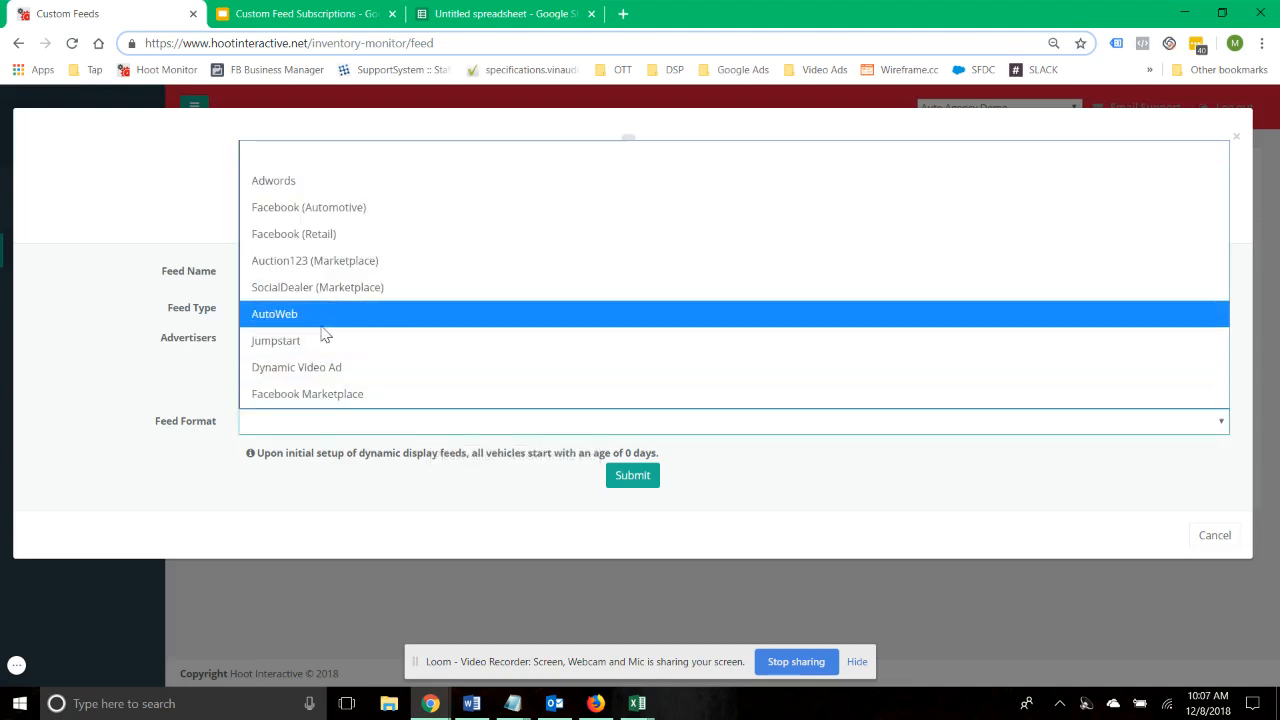
click(322, 207)
scroll(200, 400, down, 2)
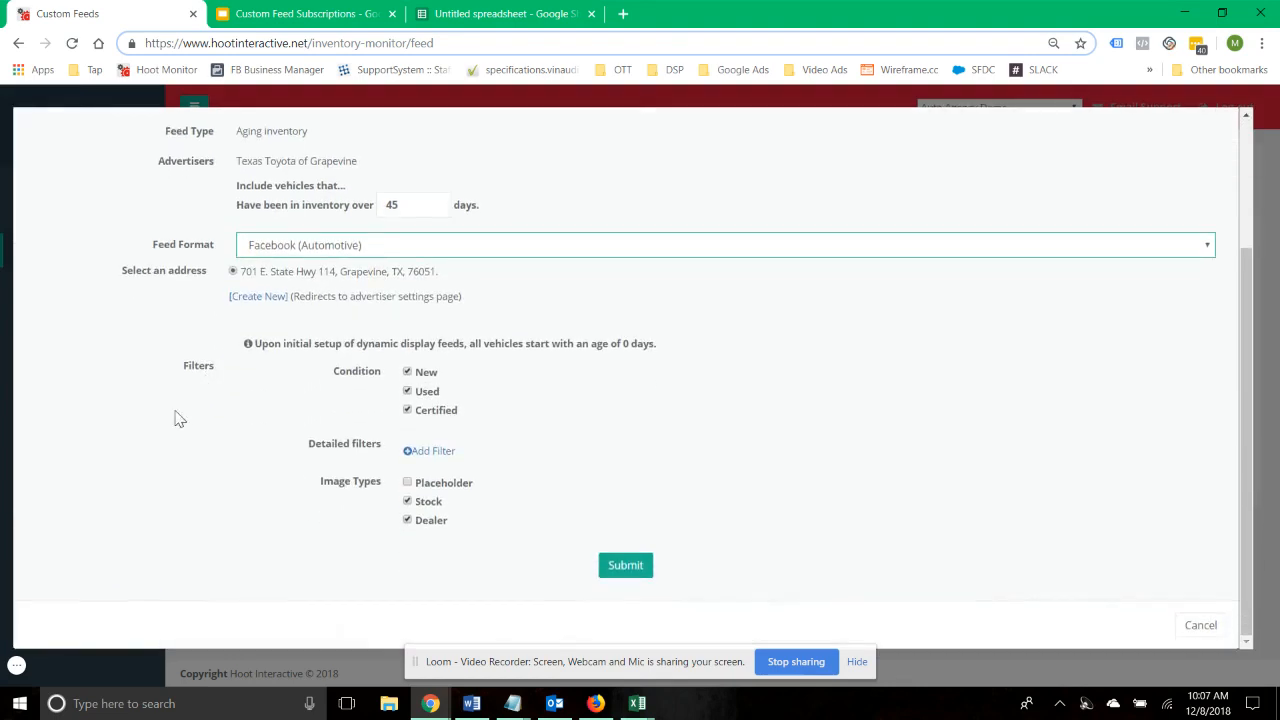
click(419, 376)
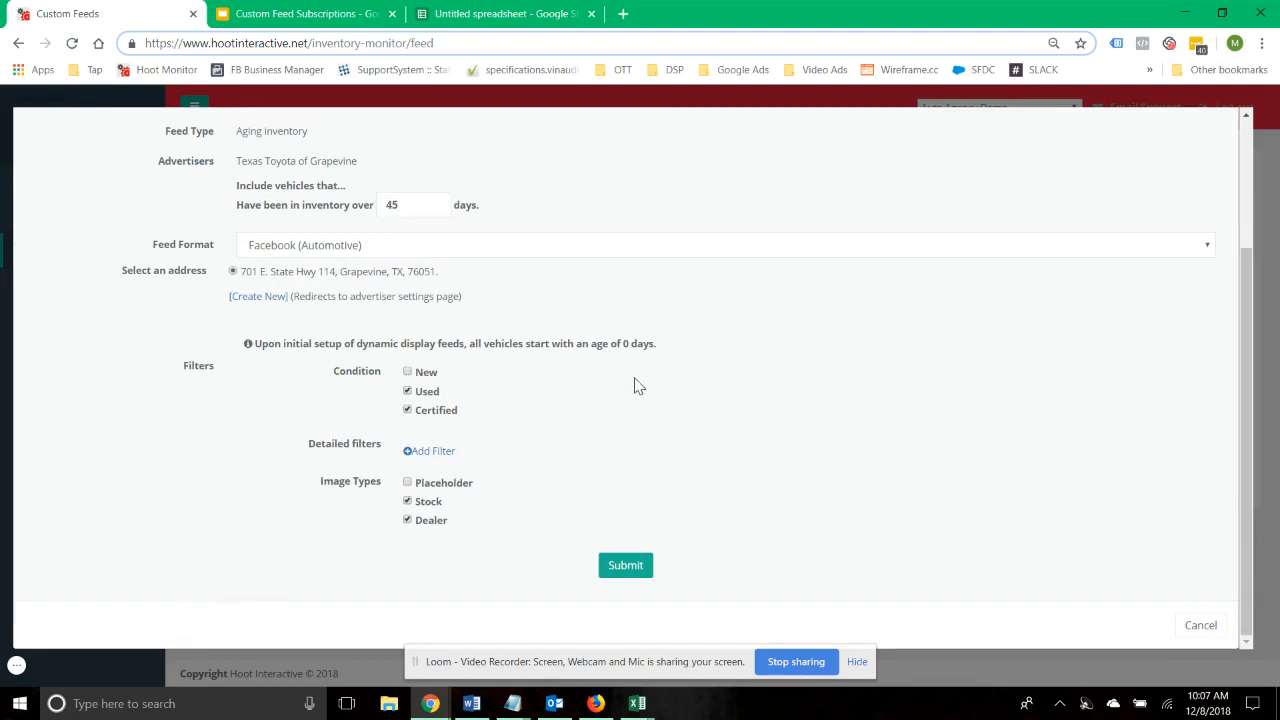
click(1203, 629)
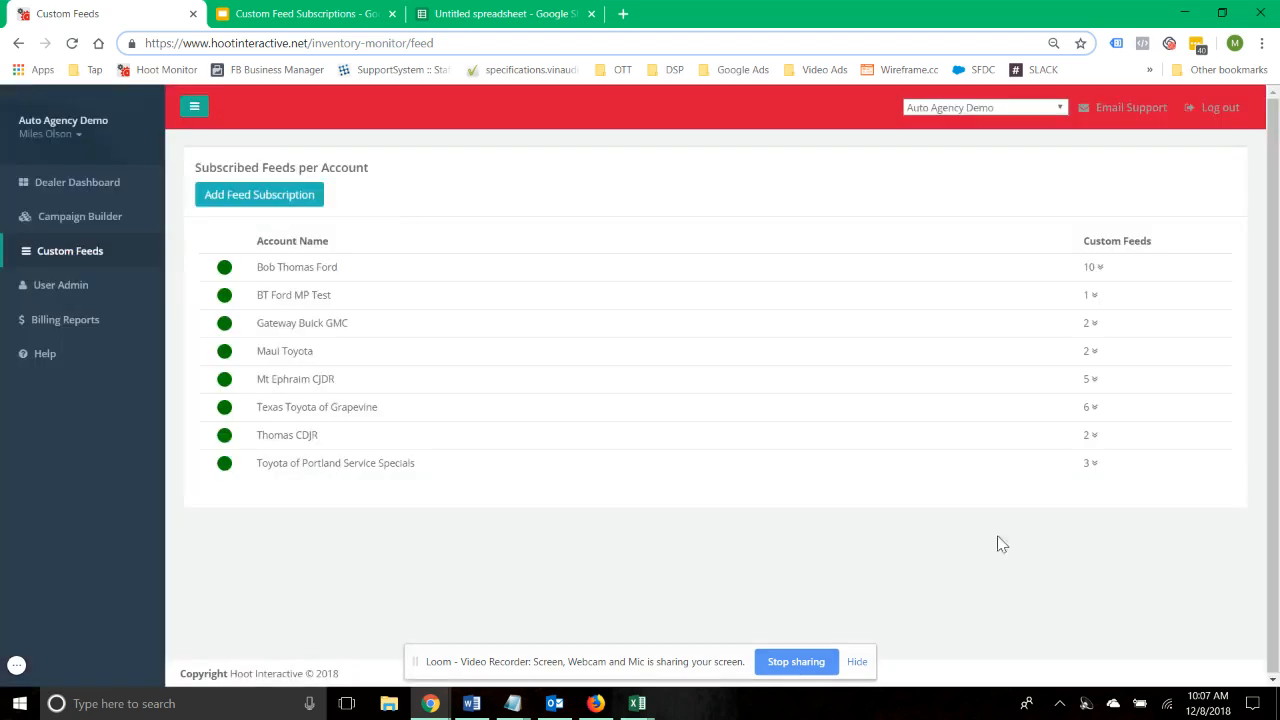
Step: Start a feed subscription named "Sold Vehicle Report" and assign it to Texas Toyota of Grapevine
click(292, 205)
click(375, 272)
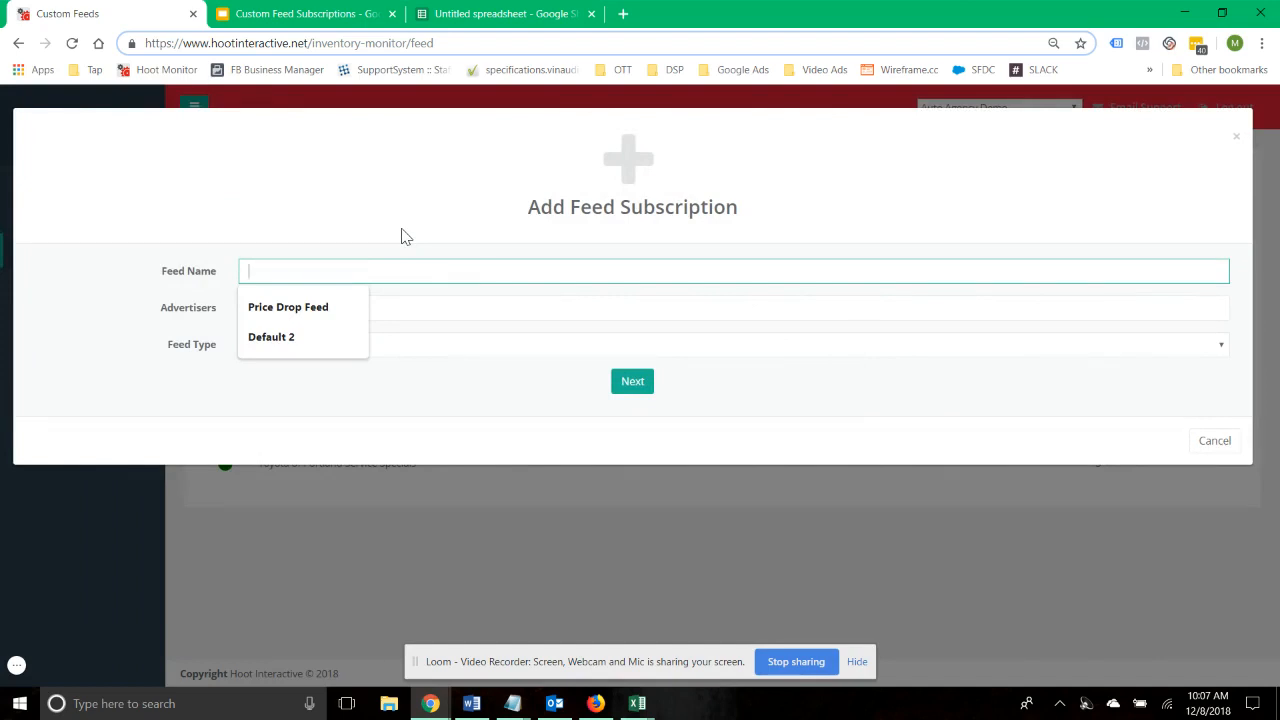
text(Sol)
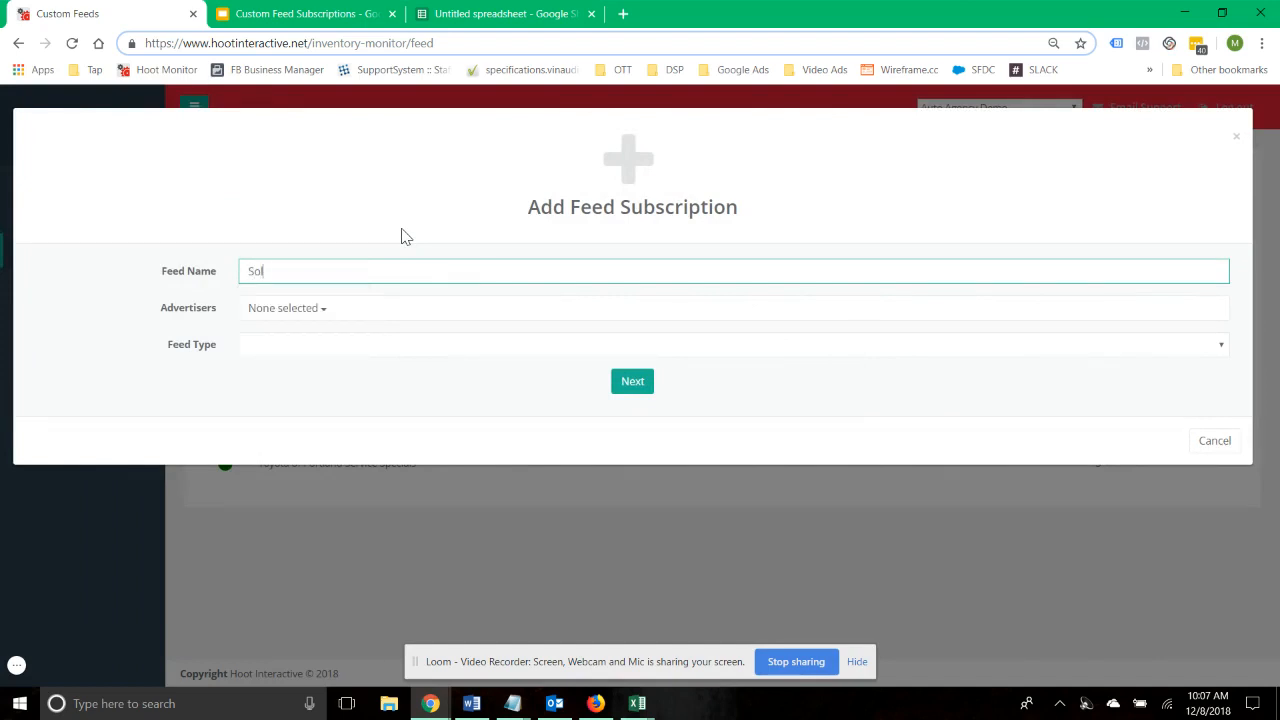
text(d Vehicle Report)
click(283, 312)
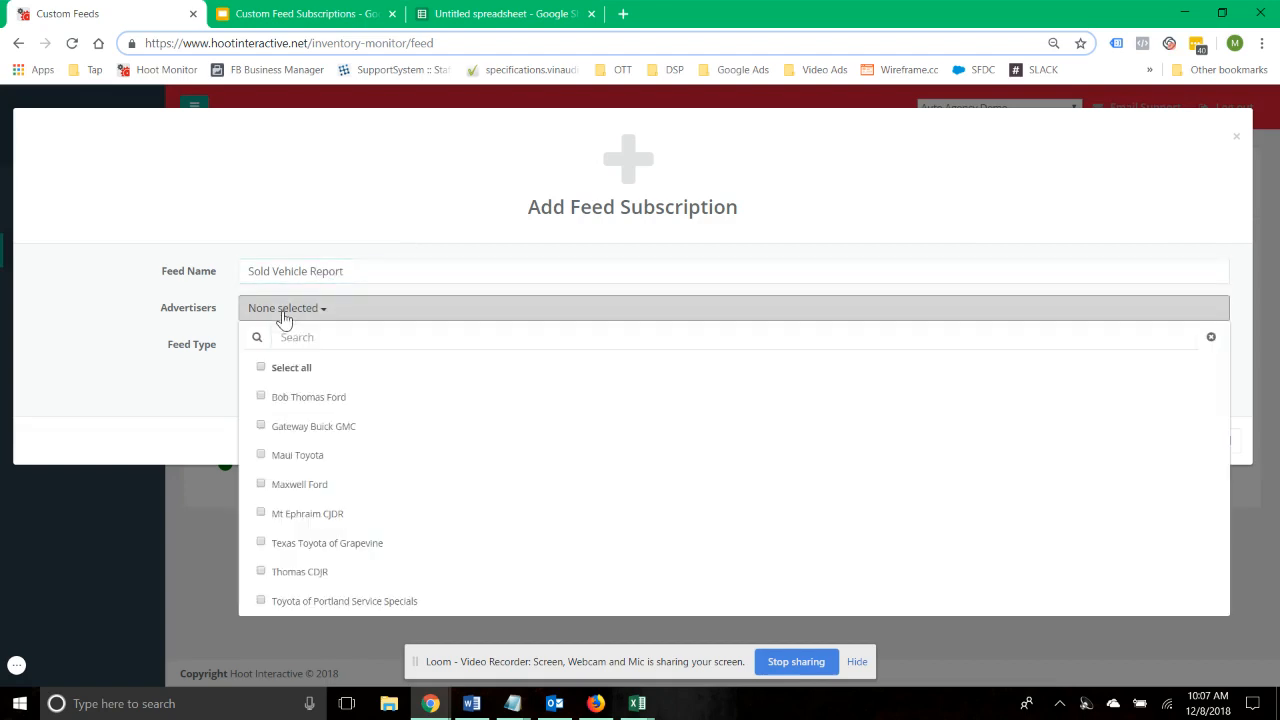
click(293, 541)
click(174, 417)
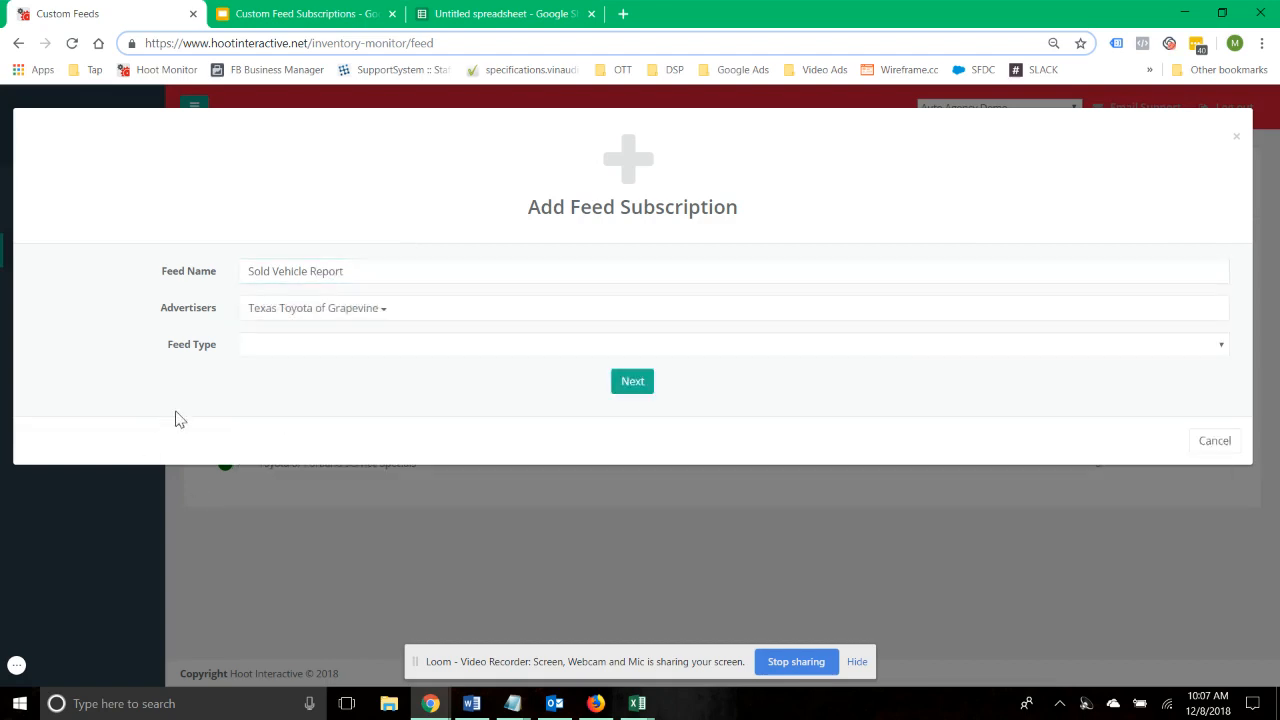
Step: Choose the Sold feed type, fill in the number of days since removal from inventory, and submit the subscription
click(300, 350)
click(282, 504)
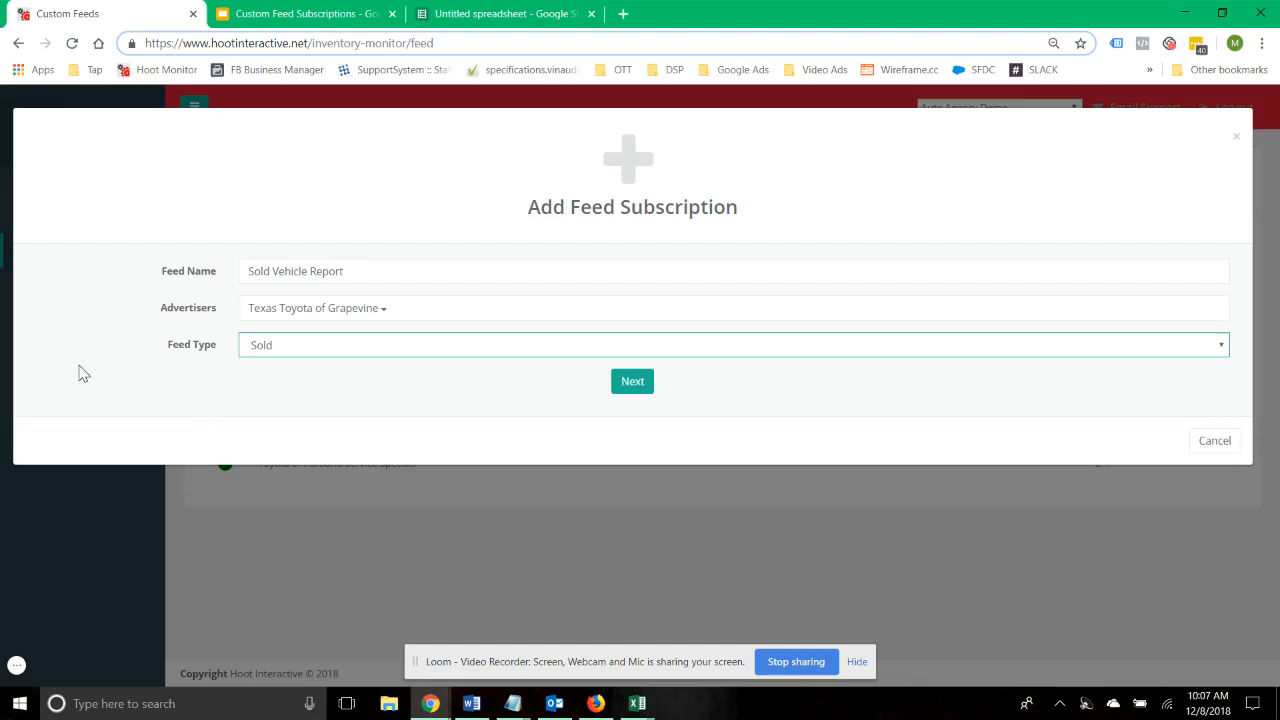
click(630, 382)
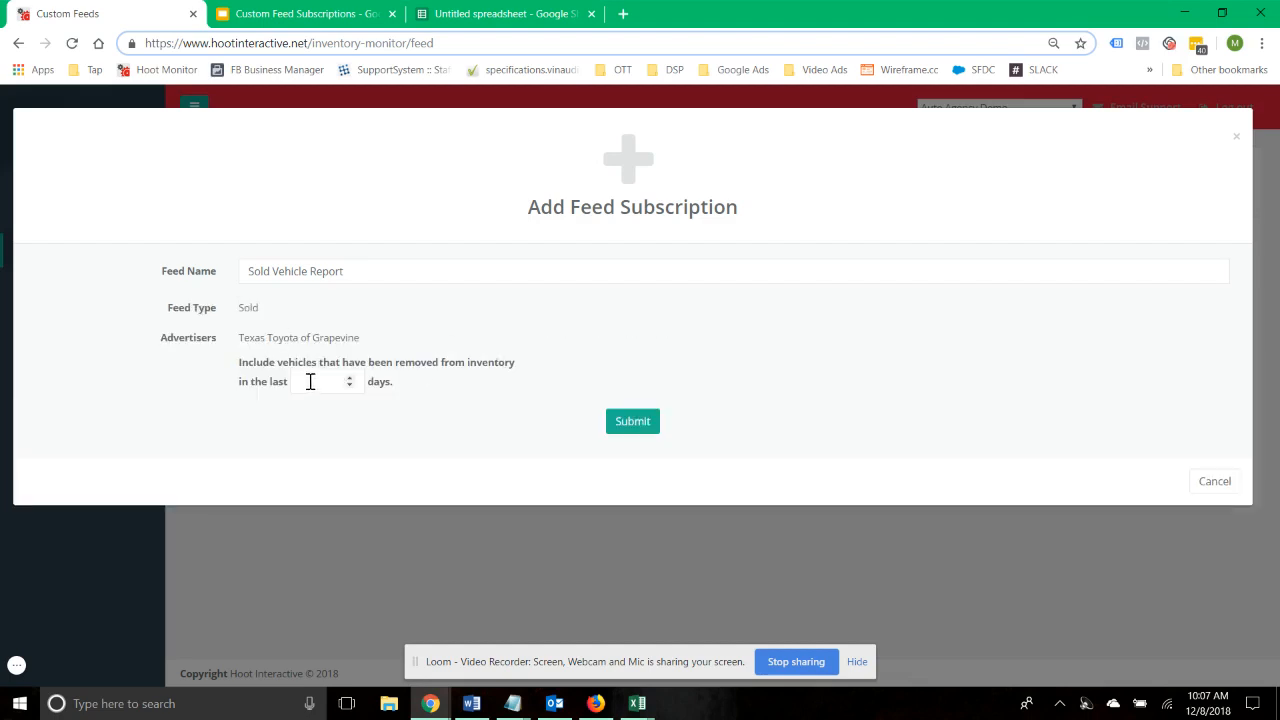
click(310, 381)
click(610, 432)
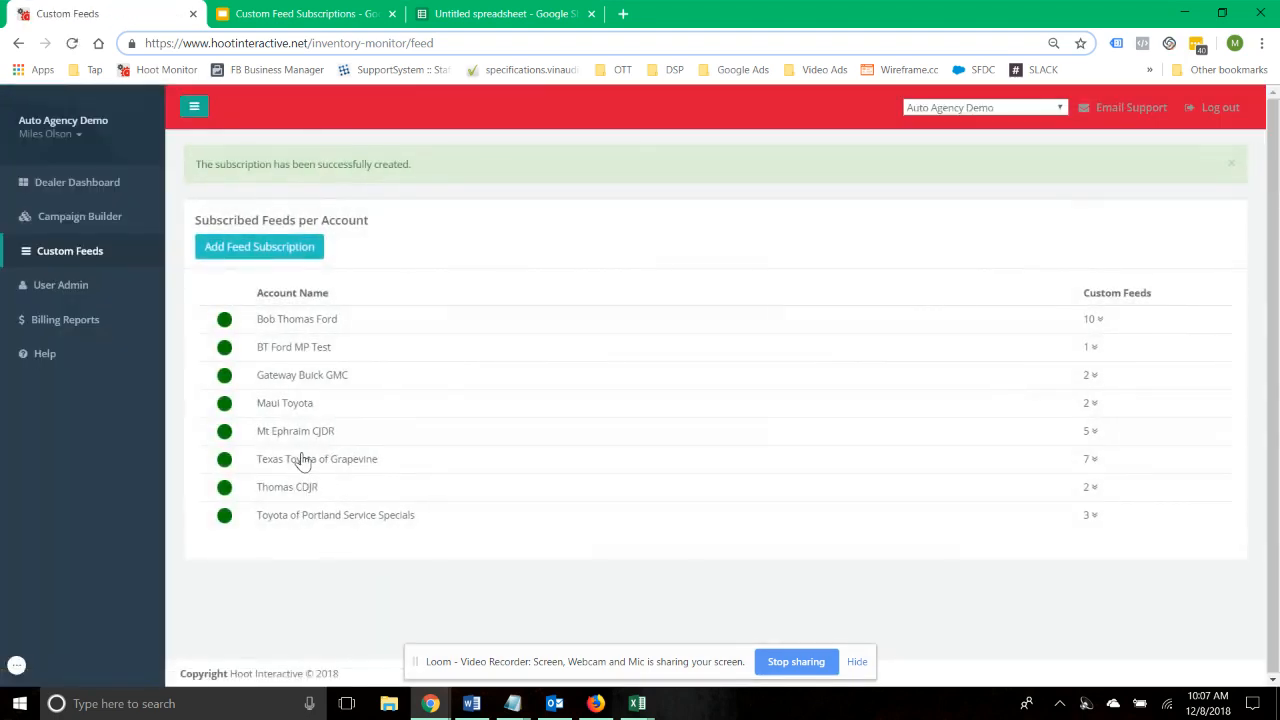
Step: Open the Sold Vehicle Report feed data from Texas Toyota of Grapevine's custom feeds
click(300, 459)
scroll(240, 520, down, 1)
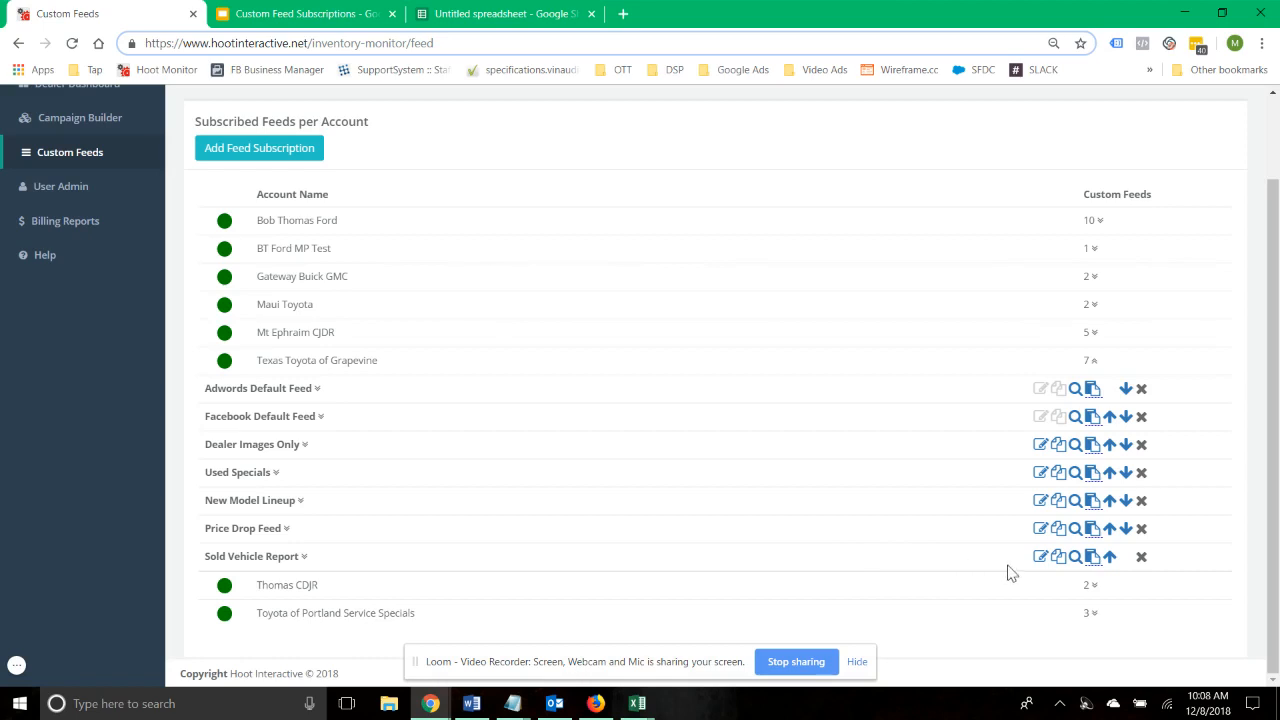
click(1075, 556)
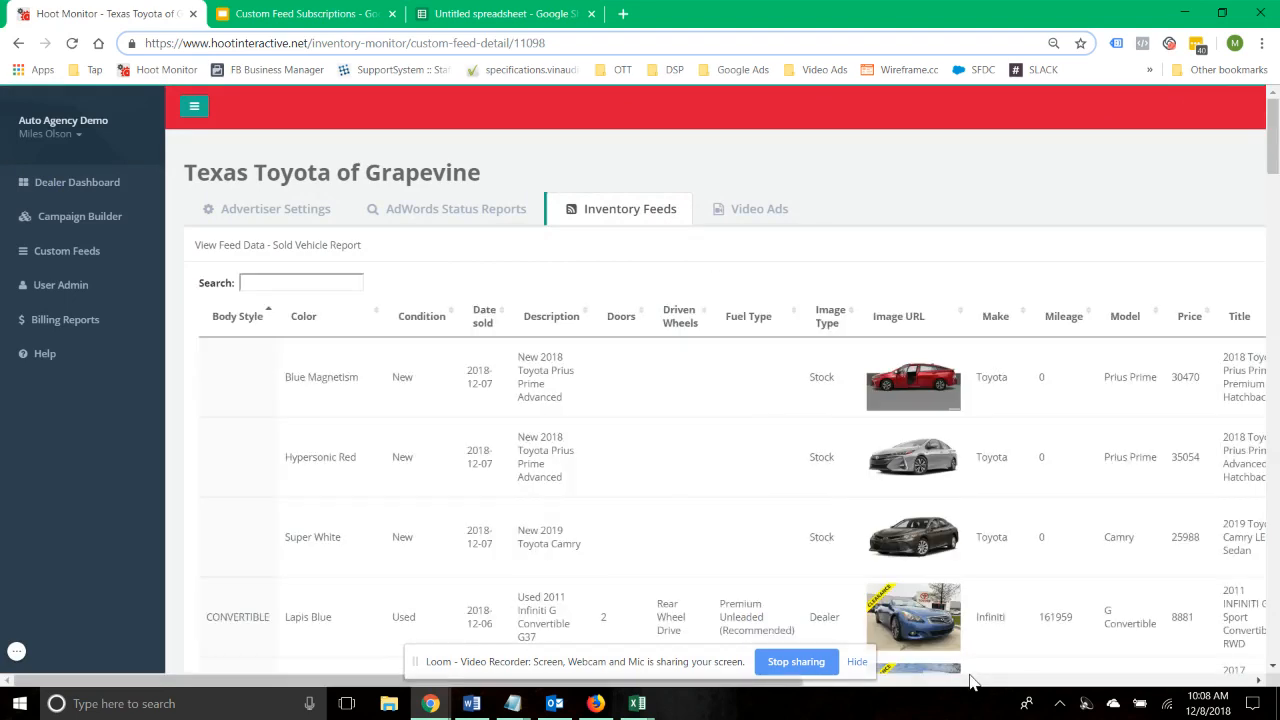
Step: Examine the sold vehicles in the report, including their VINs and date sold
scroll(965, 678, down, 3)
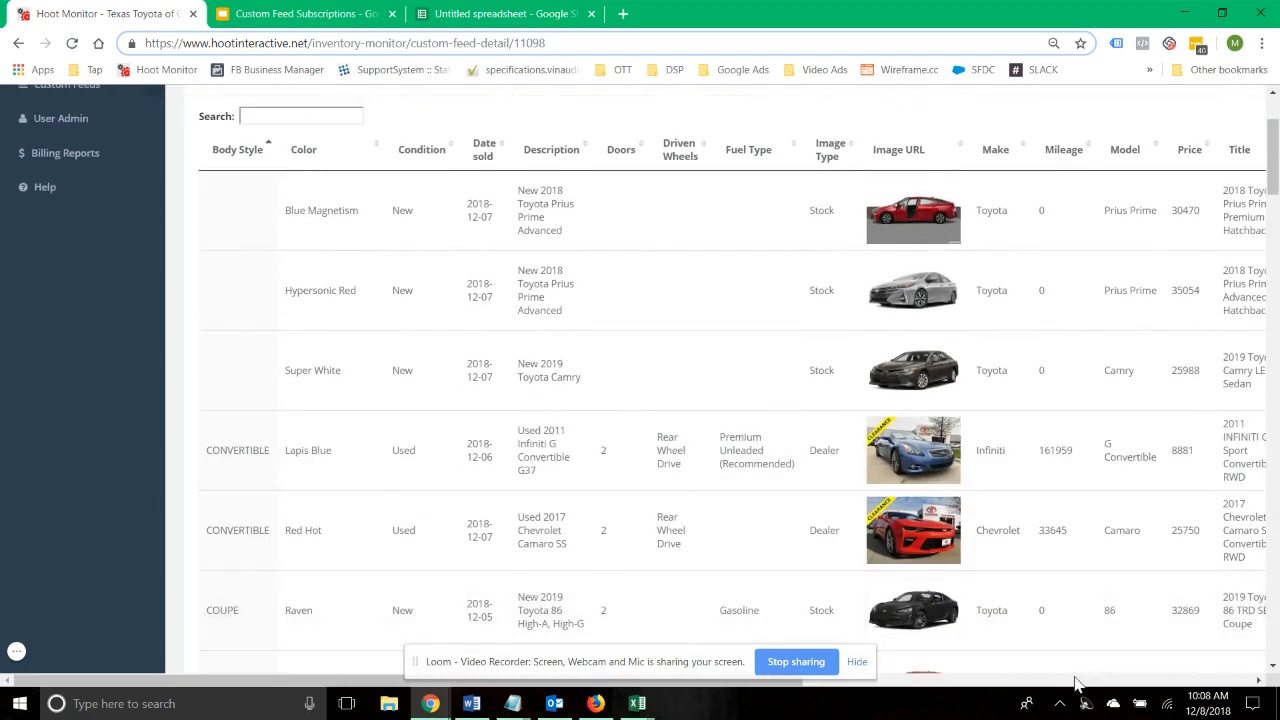
scroll(1075, 683, right, 7)
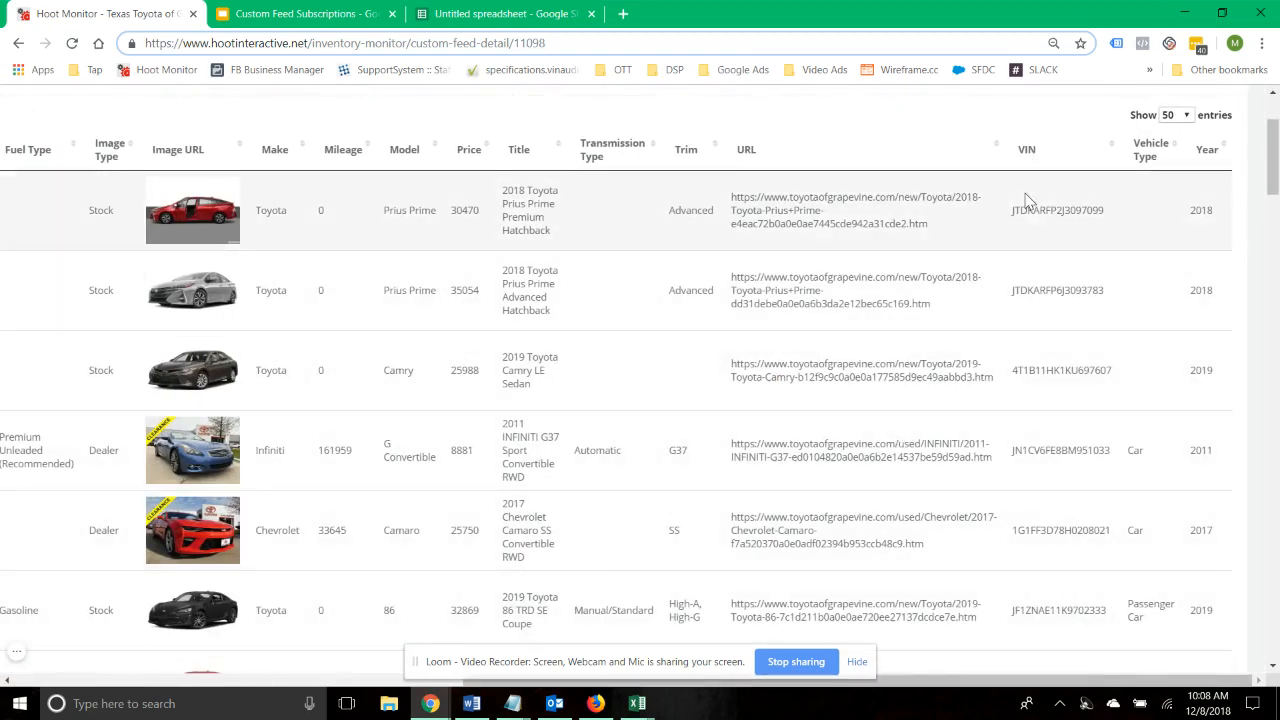
double_click(1034, 209)
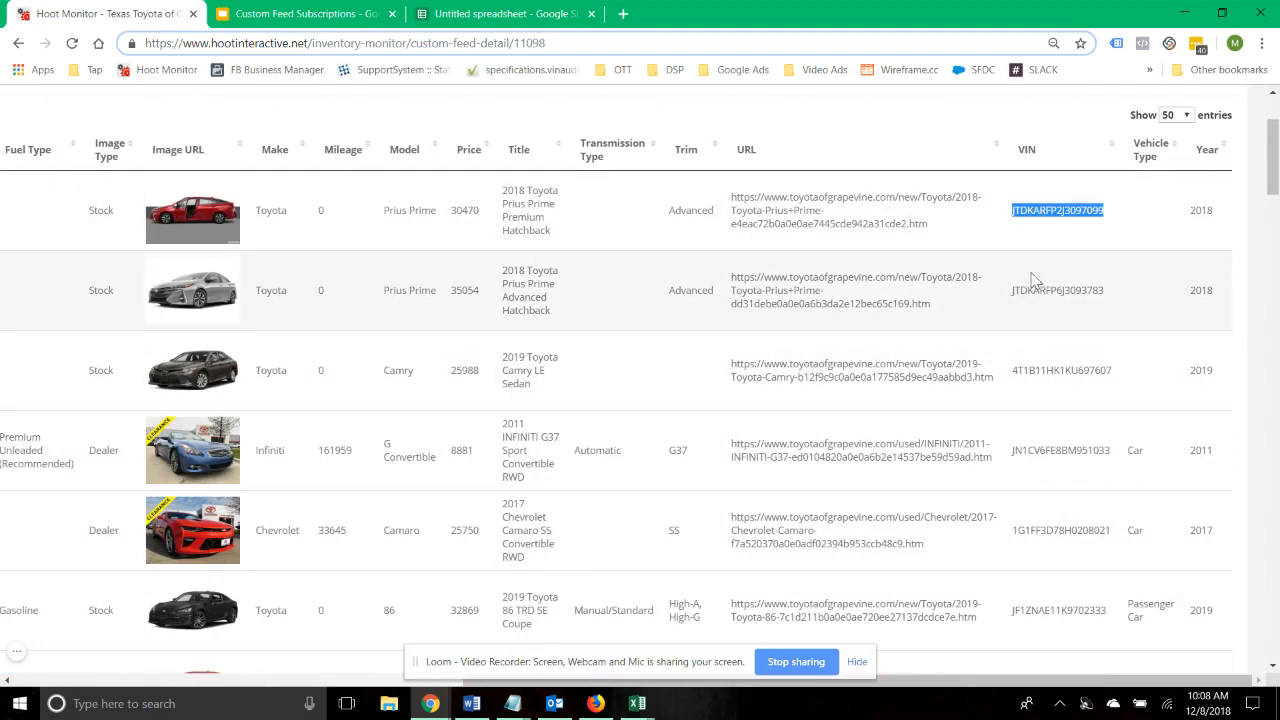
click(1037, 328)
scroll(1062, 389, down, 1)
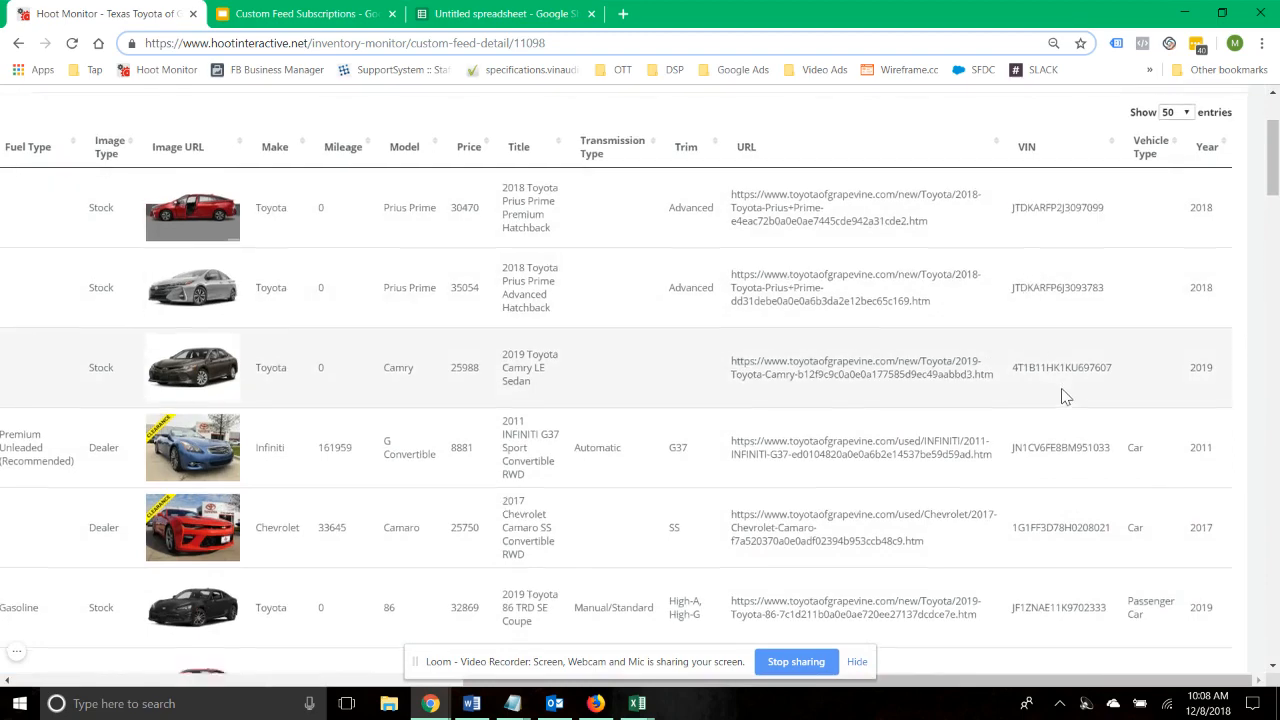
scroll(1062, 390, down, 4)
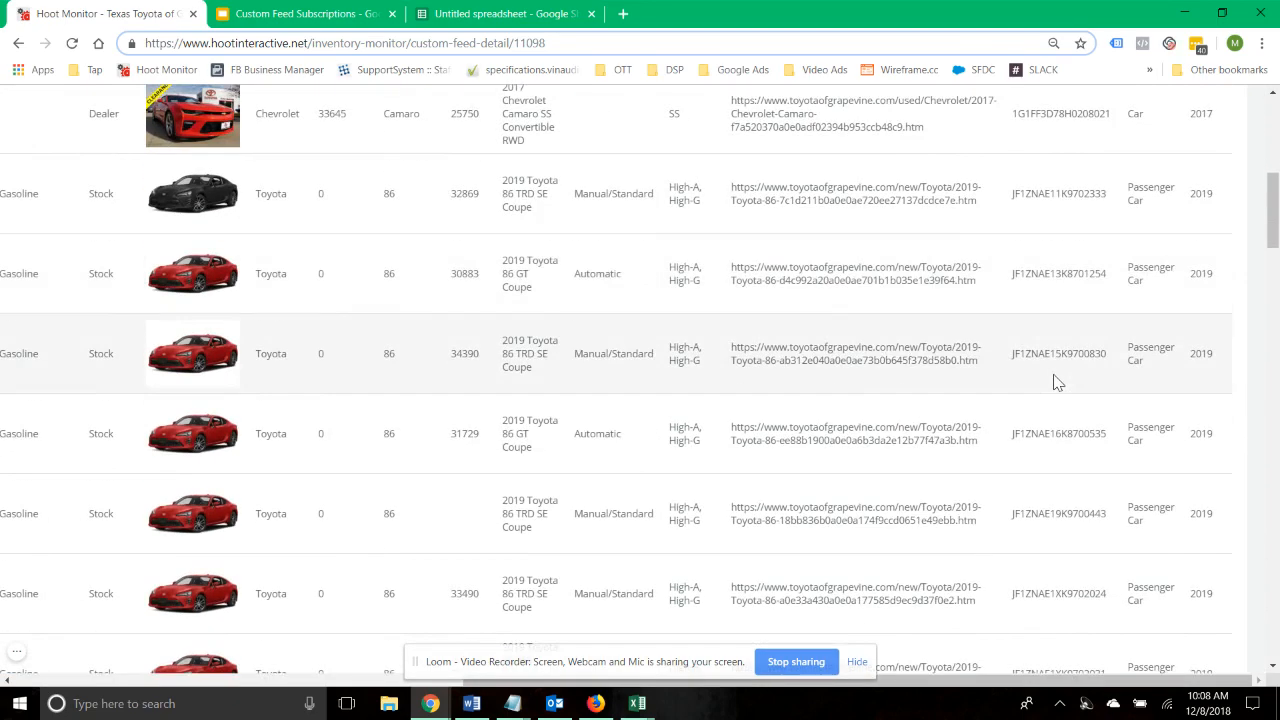
scroll(1057, 381, down, 10)
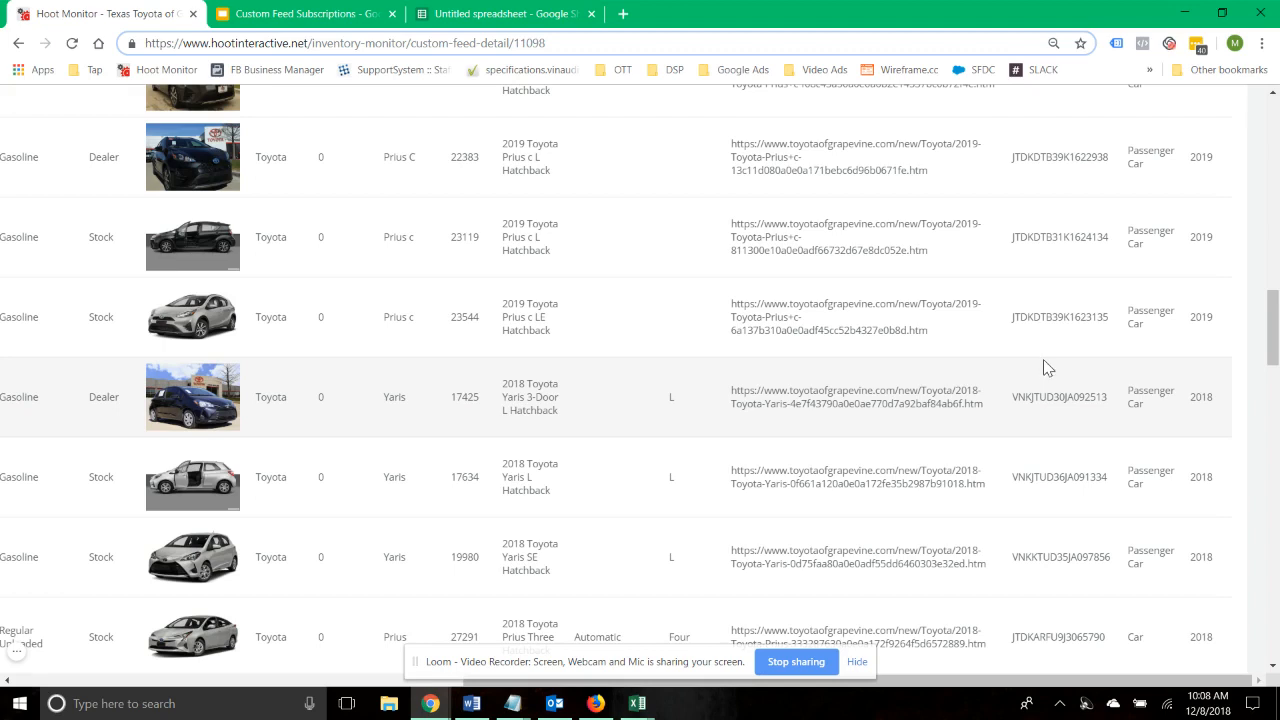
double_click(1025, 317)
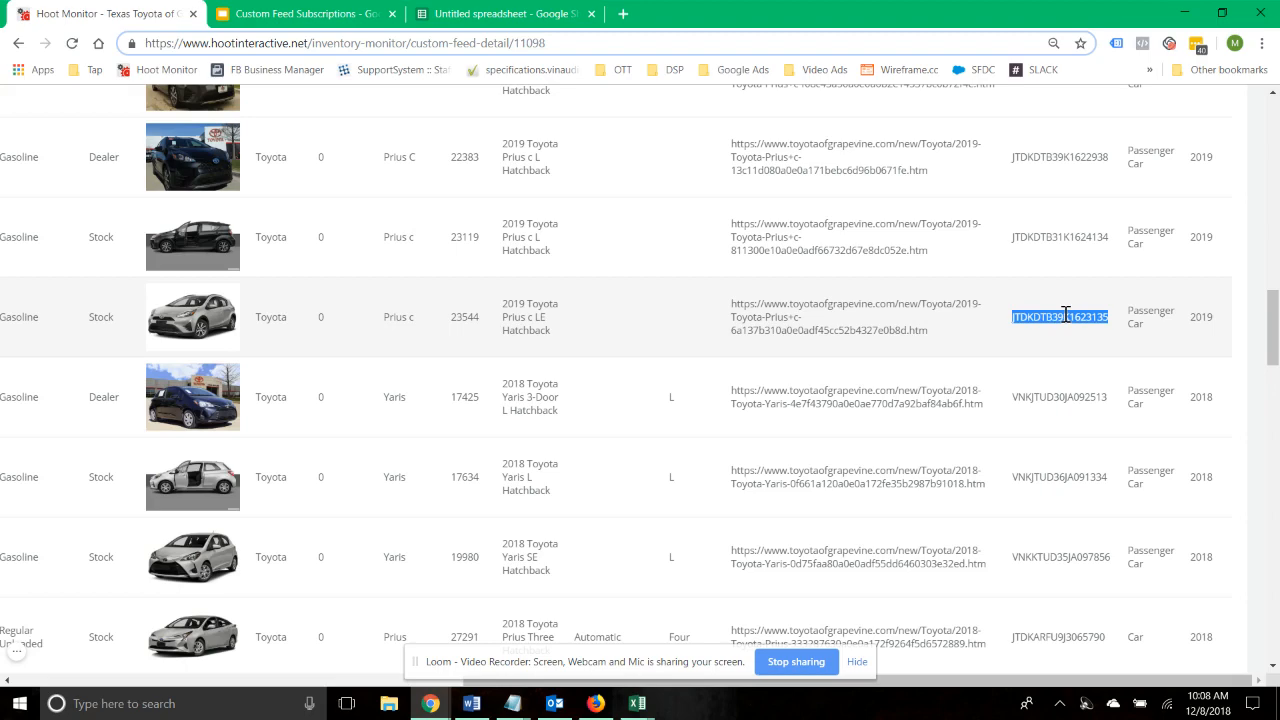
click(208, 685)
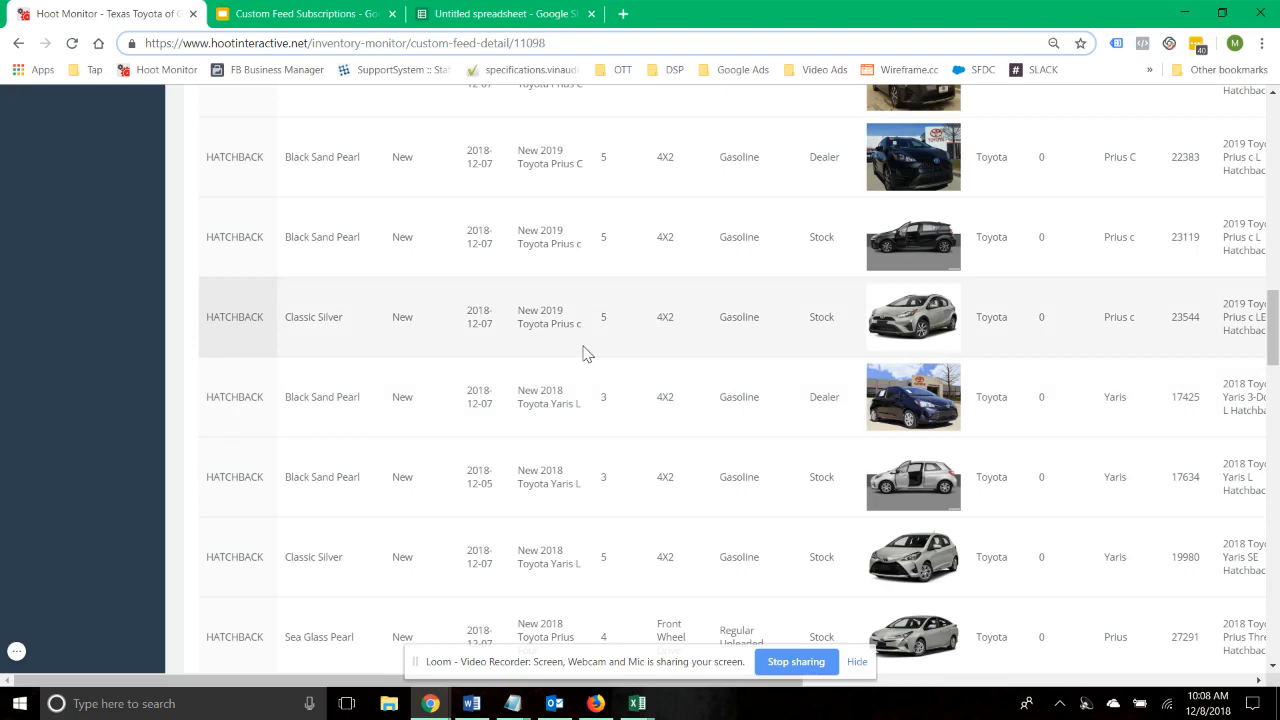
scroll(585, 352, up, 20)
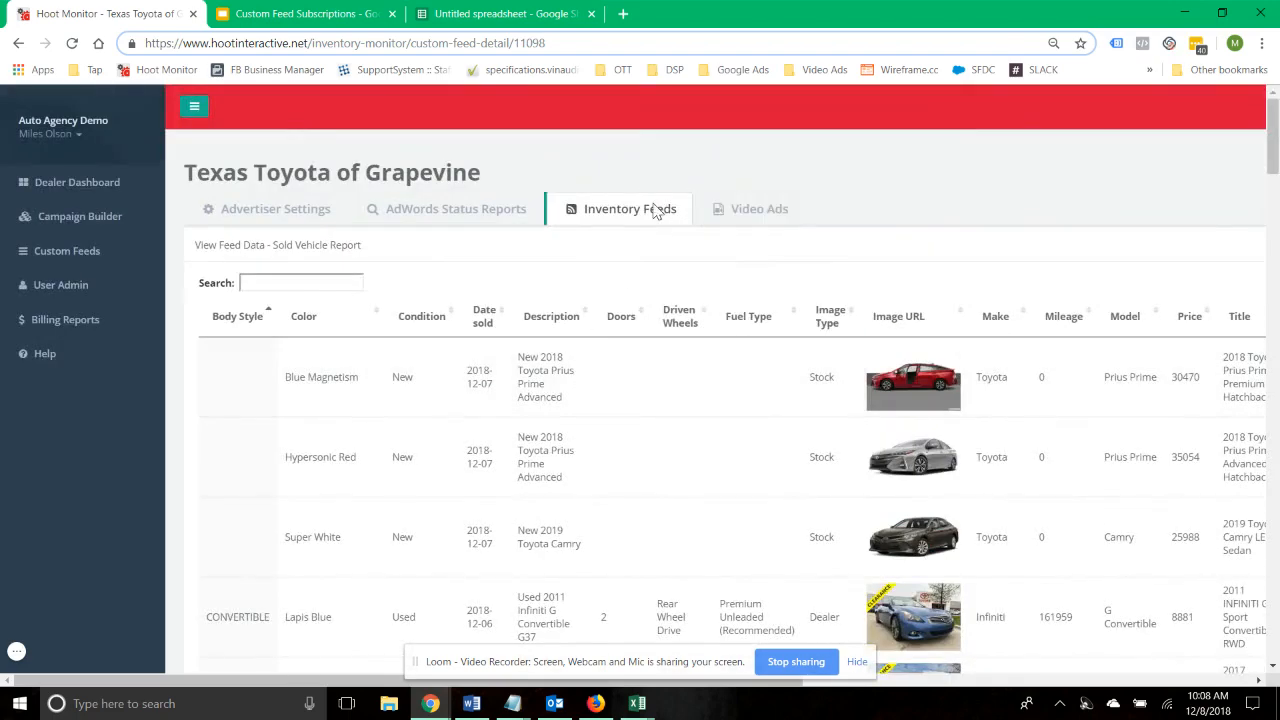
Step: Copy the Sold Vehicle Report link from the dealer's Inventory Feeds and switch to the untitled Google Sheets spreadsheet
click(655, 210)
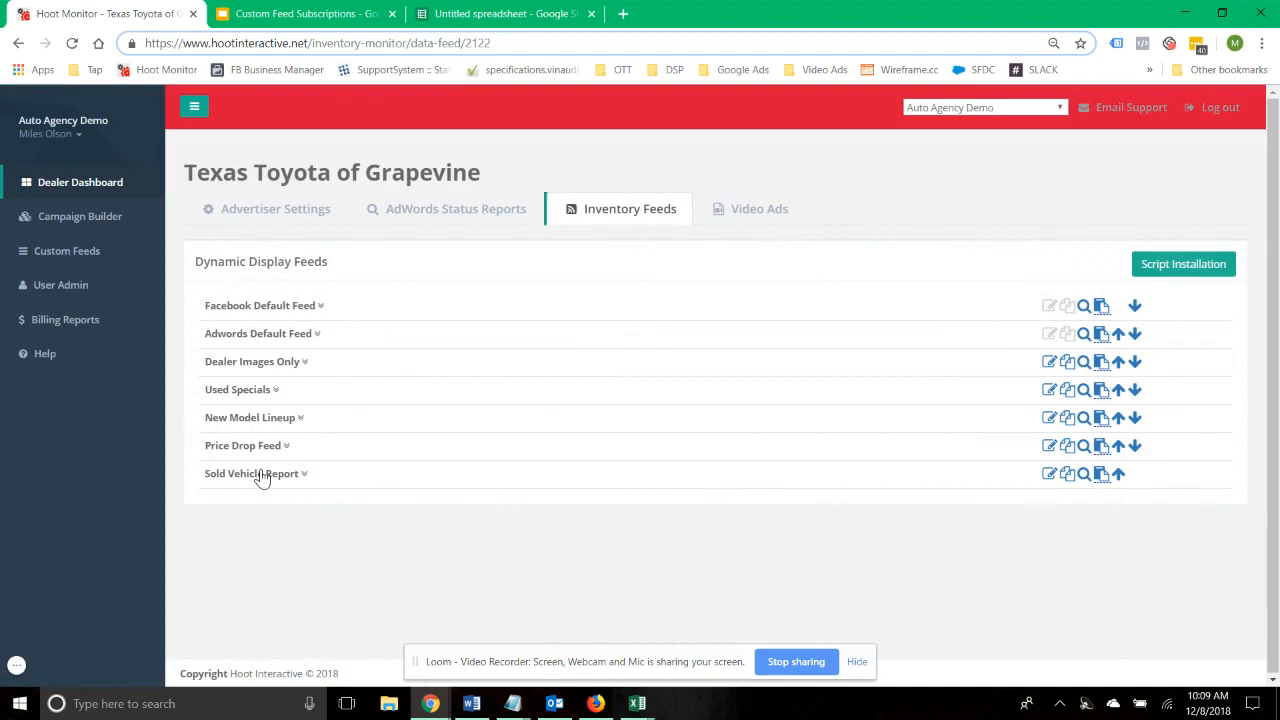
click(1101, 476)
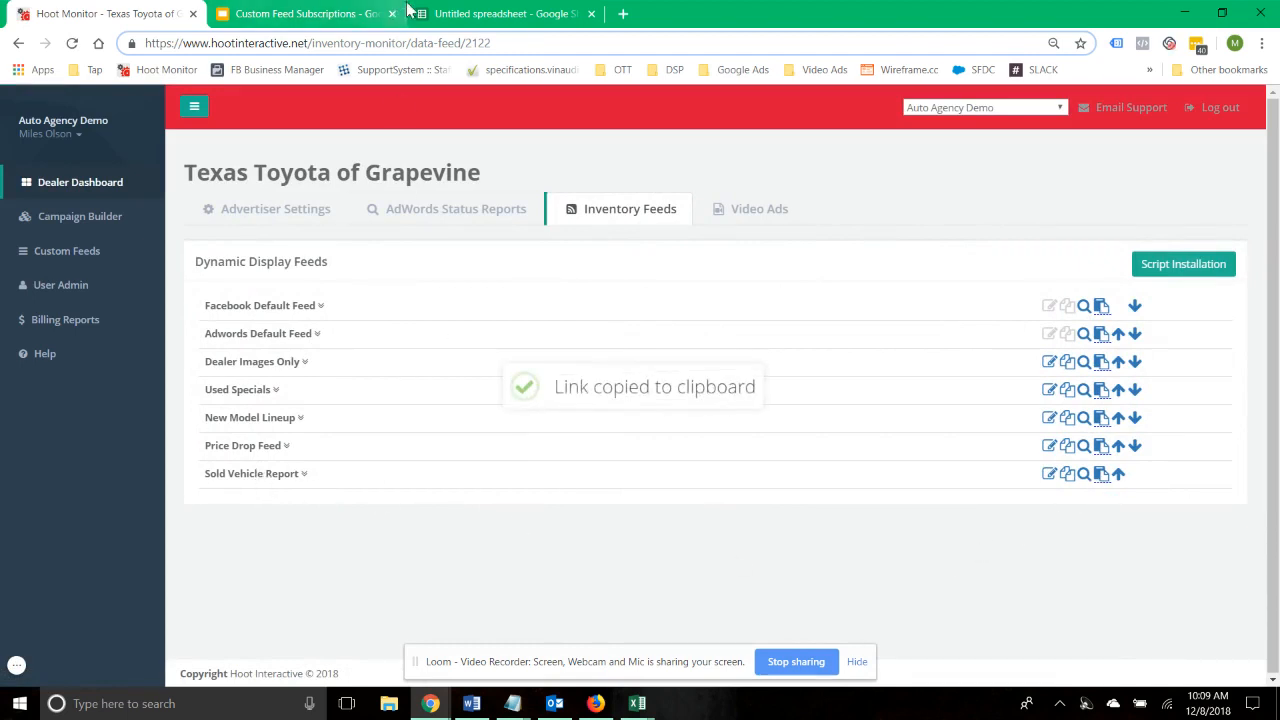
click(444, 13)
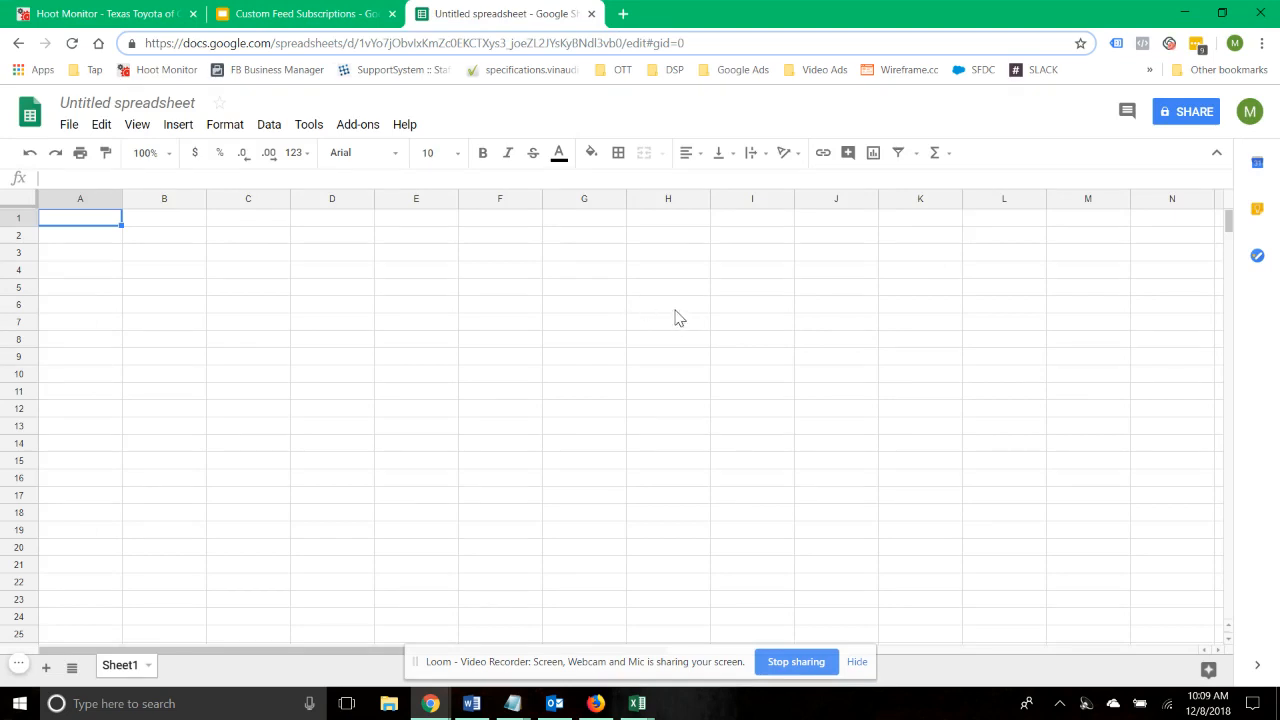
Step: Import the Sold Vehicle Report into cell A1 with an IMPORTDATA formula using the copied feed link, including its access token
text(imp)
key(BackSpace)
key(BackSpace)
key(BackSpace)
text(=)
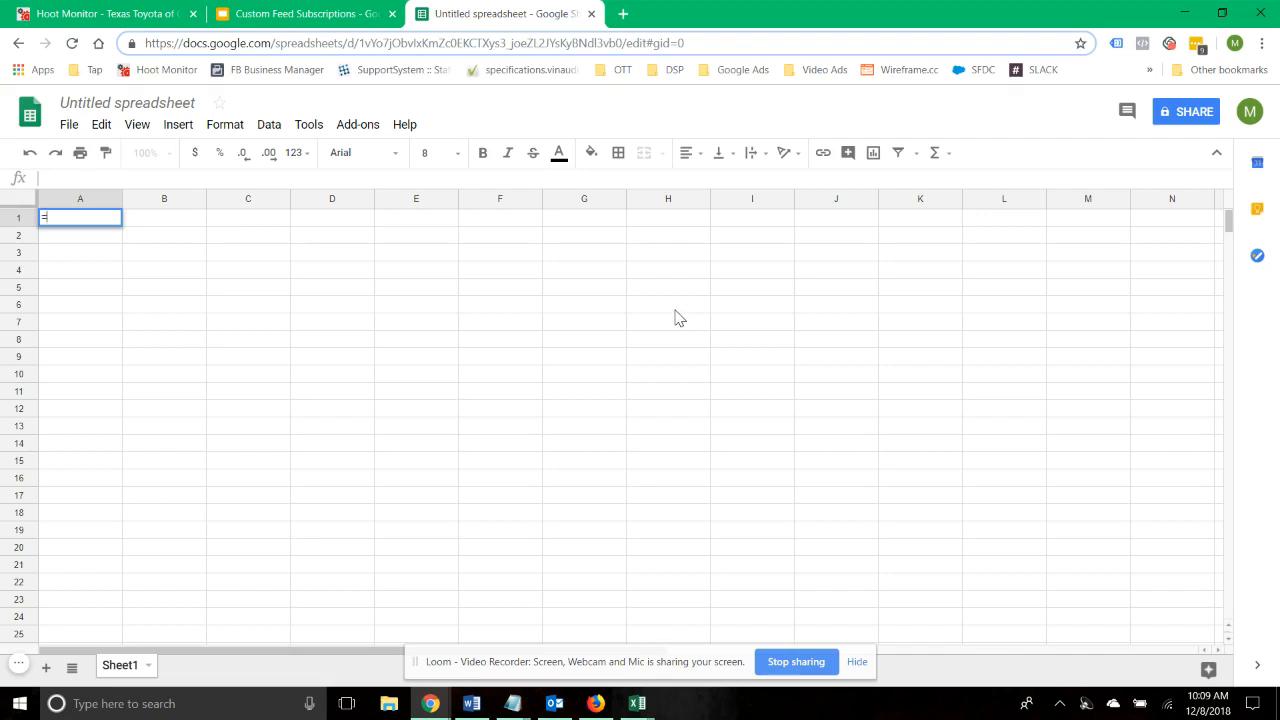
text(importda)
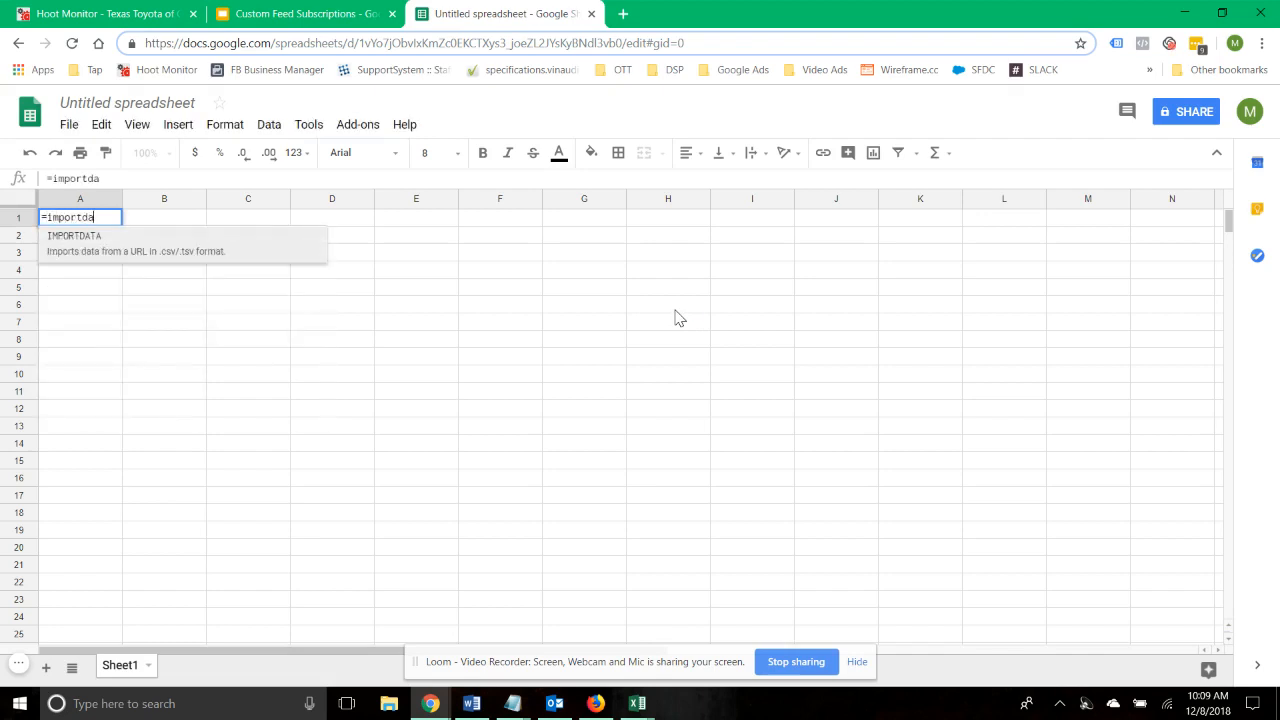
text(ta()
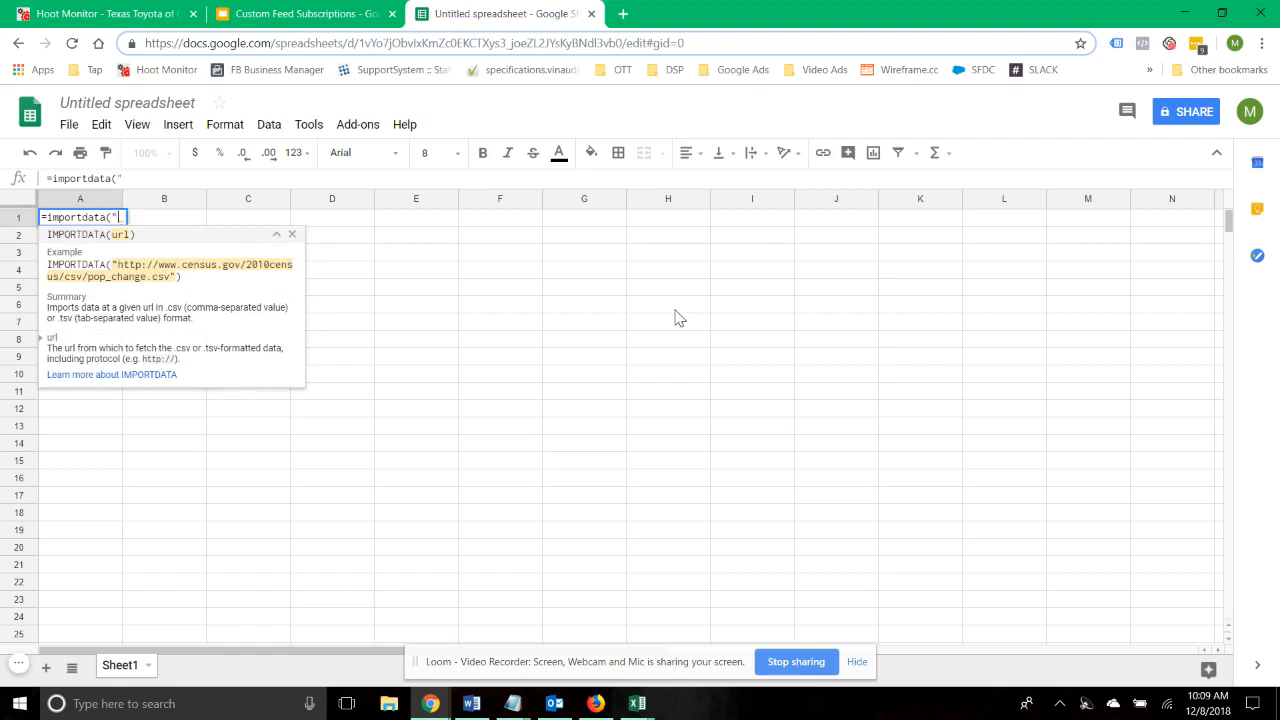
text(")
key(ctrl+v)
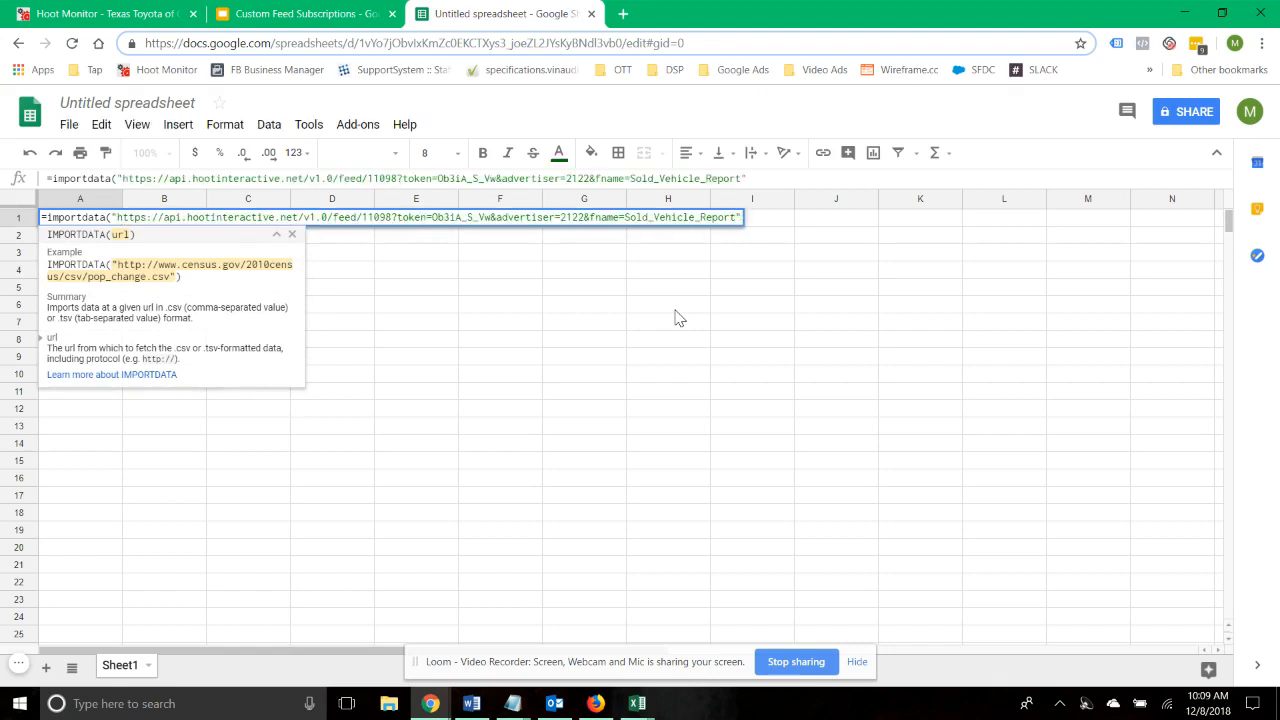
text())
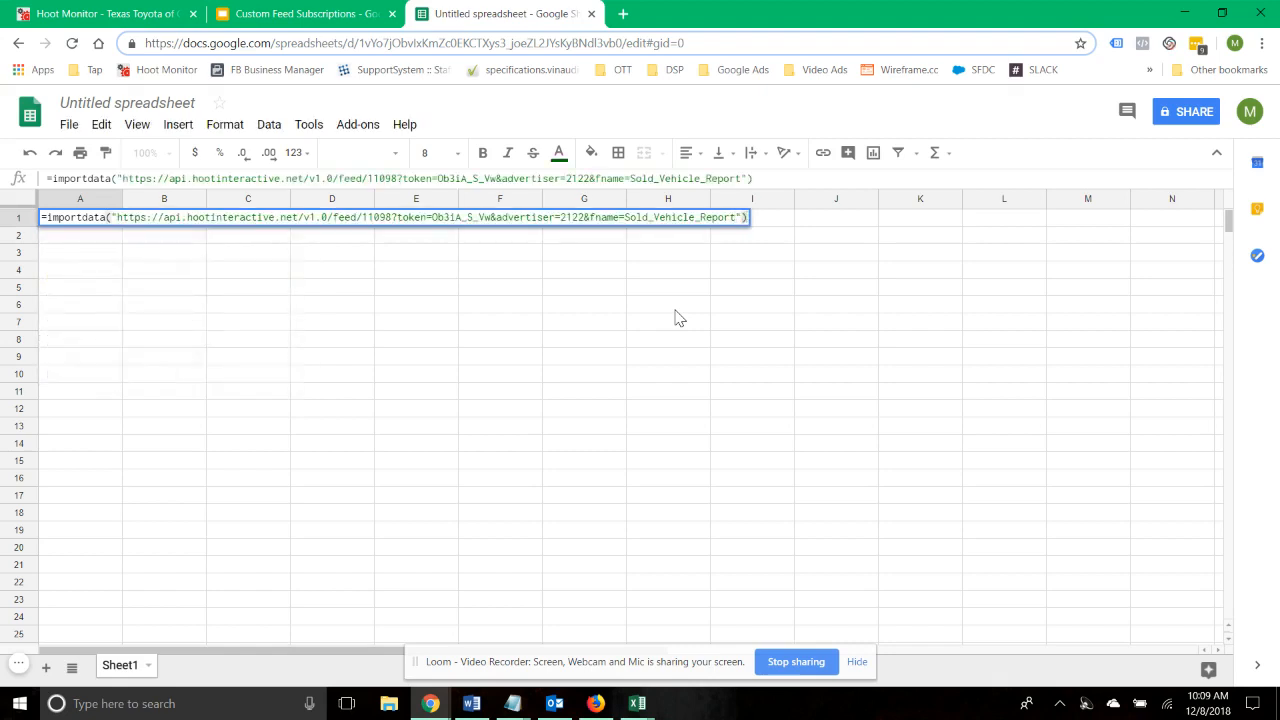
key(Return)
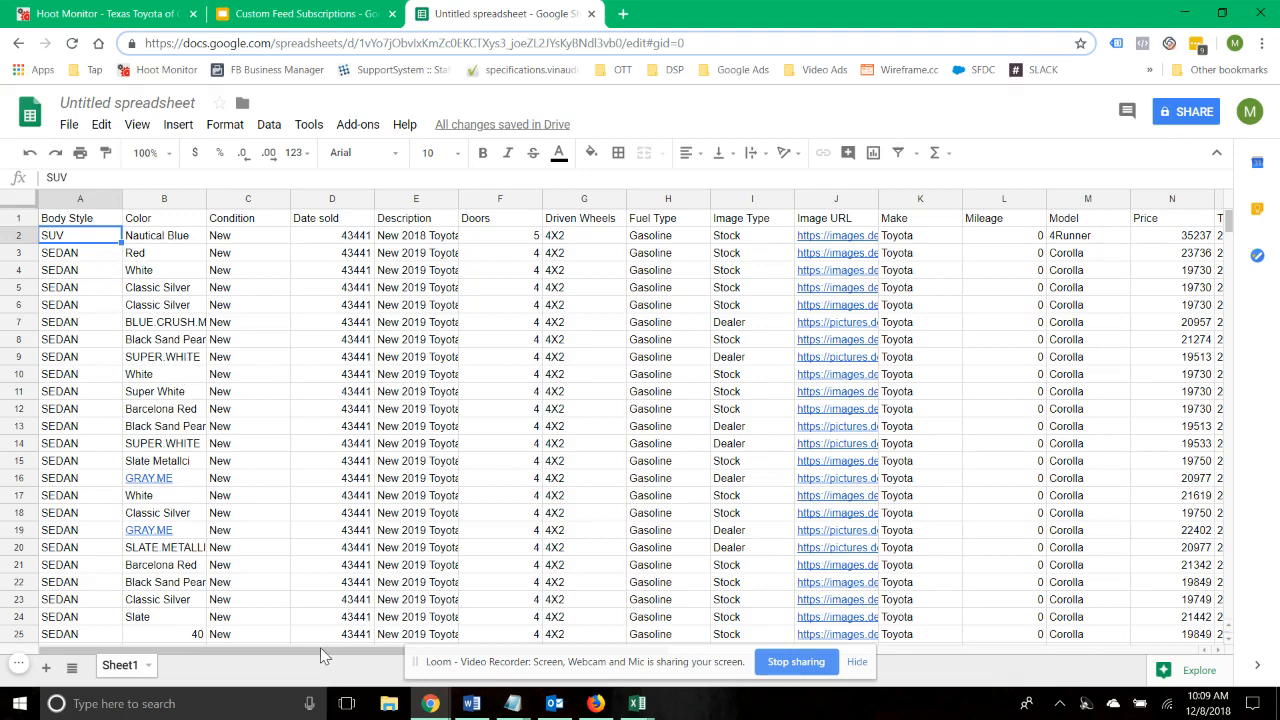
drag(322, 655, 385, 673)
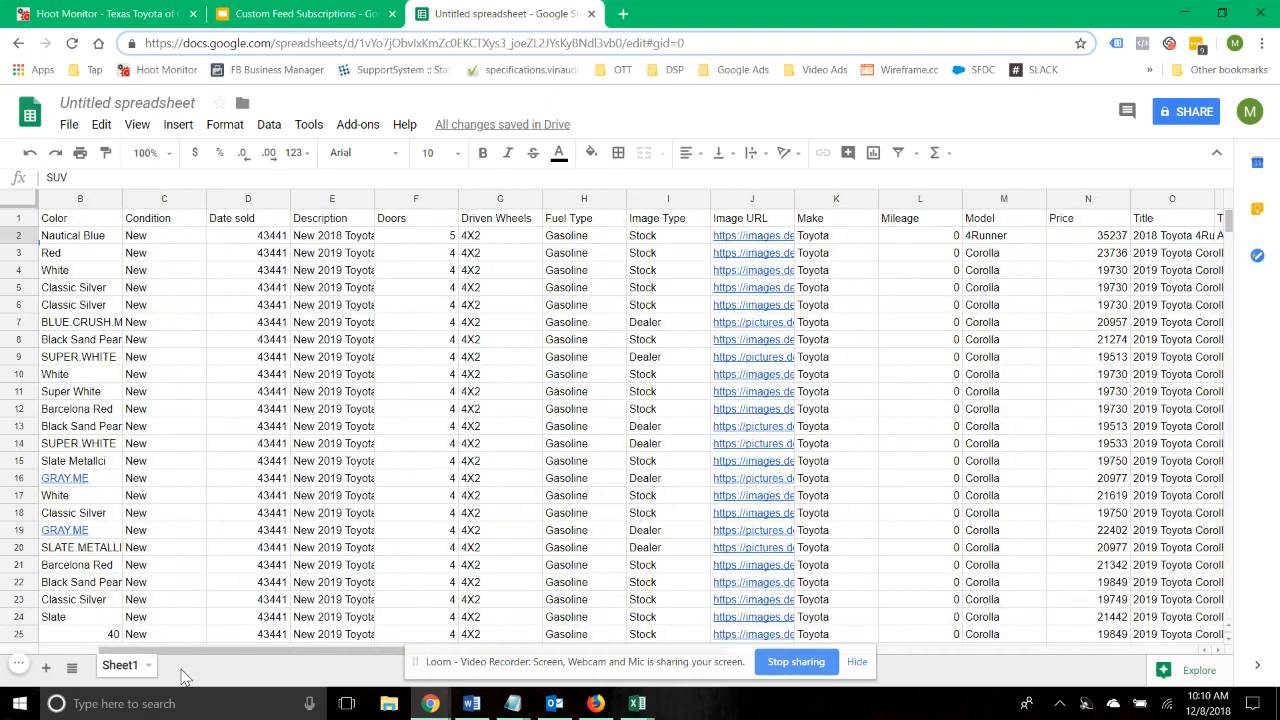
Step: Switch back to Hoot Monitor and start adding a new feed subscription in the custom feeds
click(268, 14)
click(110, 13)
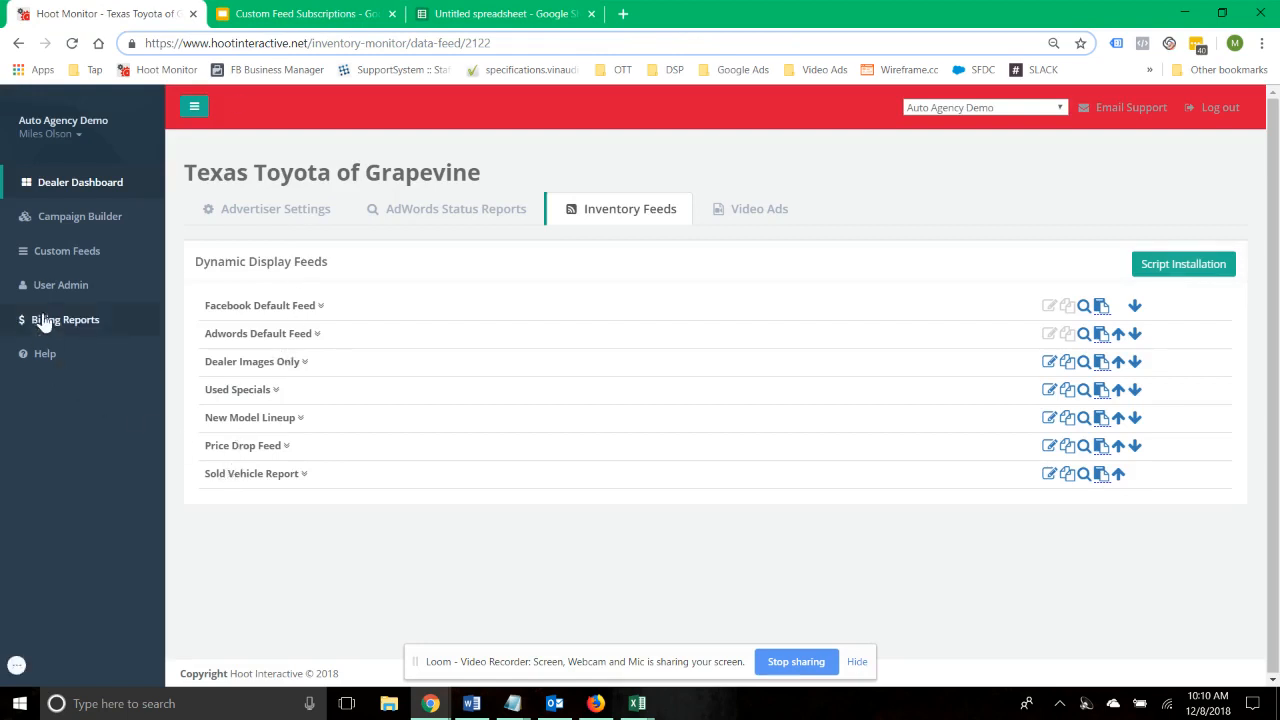
click(65, 268)
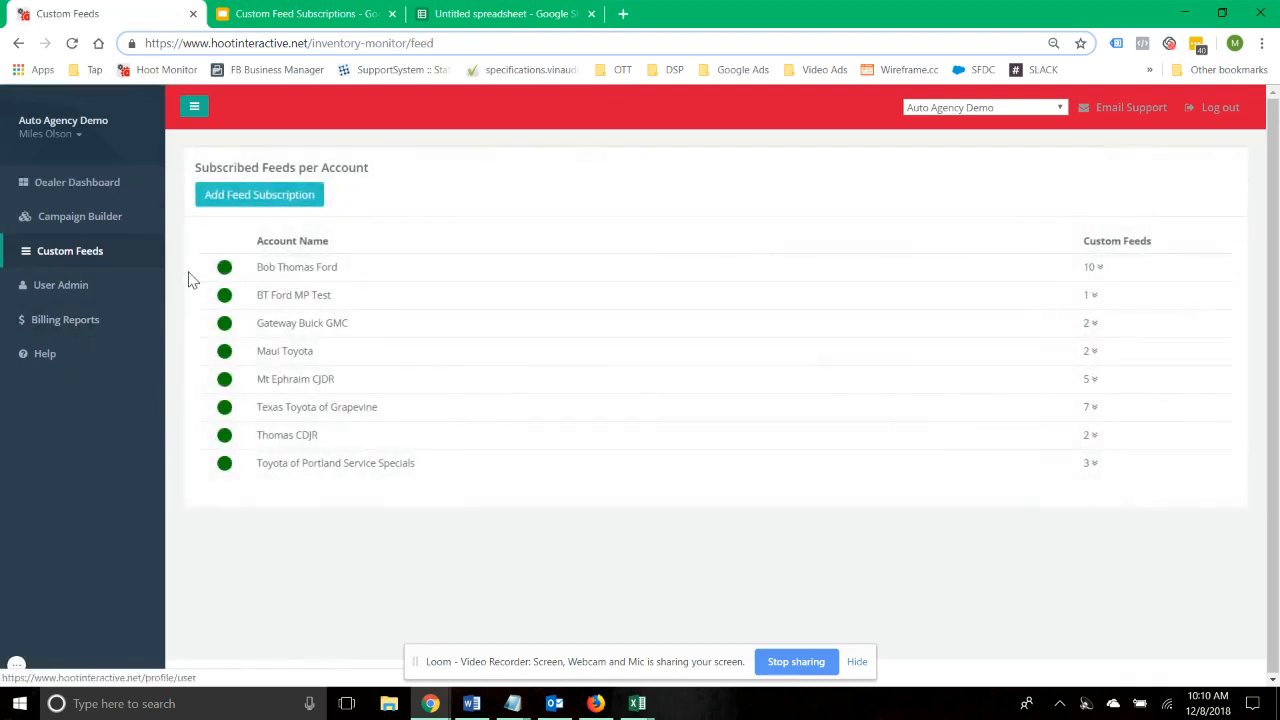
click(265, 206)
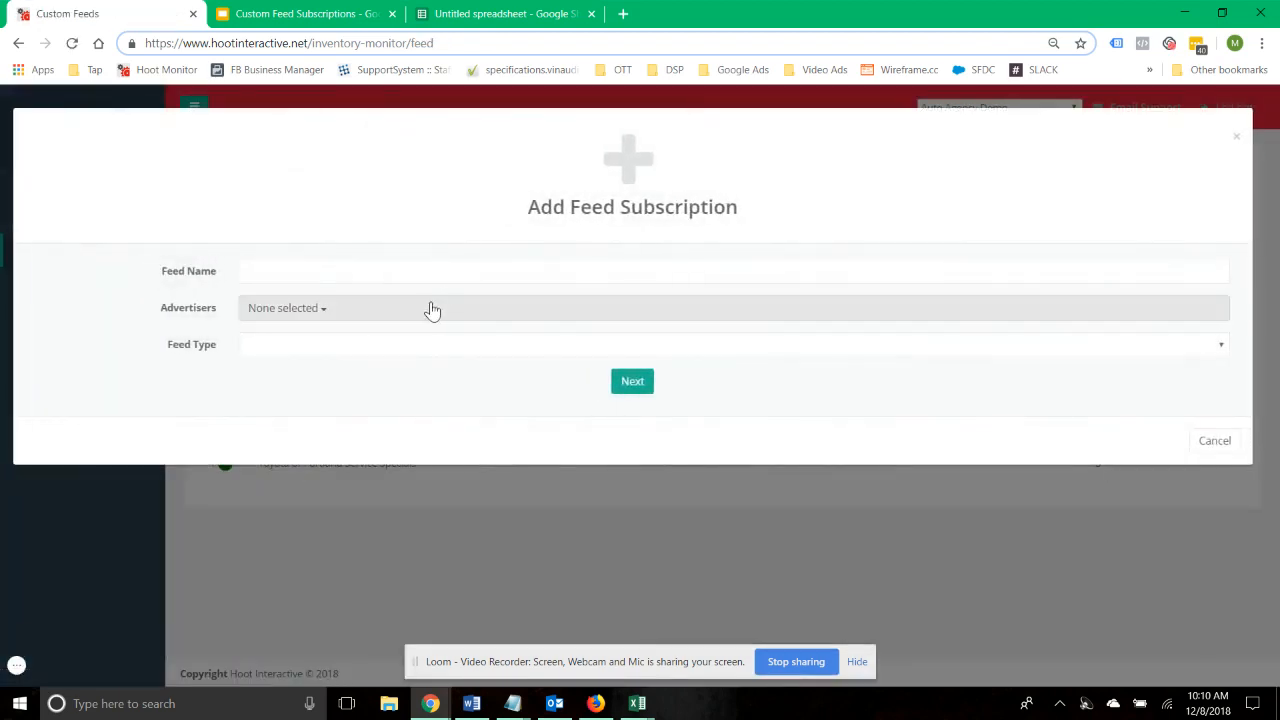
Step: Set the advertiser to Texas Toyota of Grapevine with the Default feed type, and bring up the available feed formats
click(388, 313)
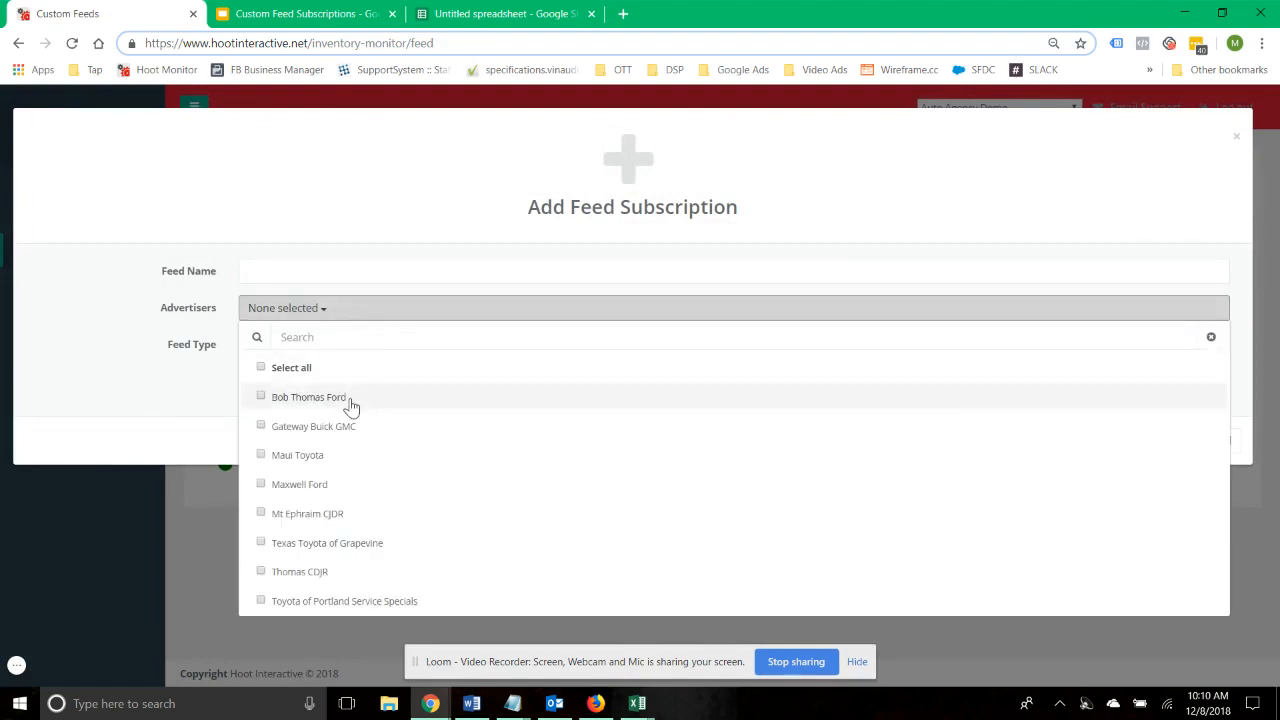
click(335, 545)
click(113, 373)
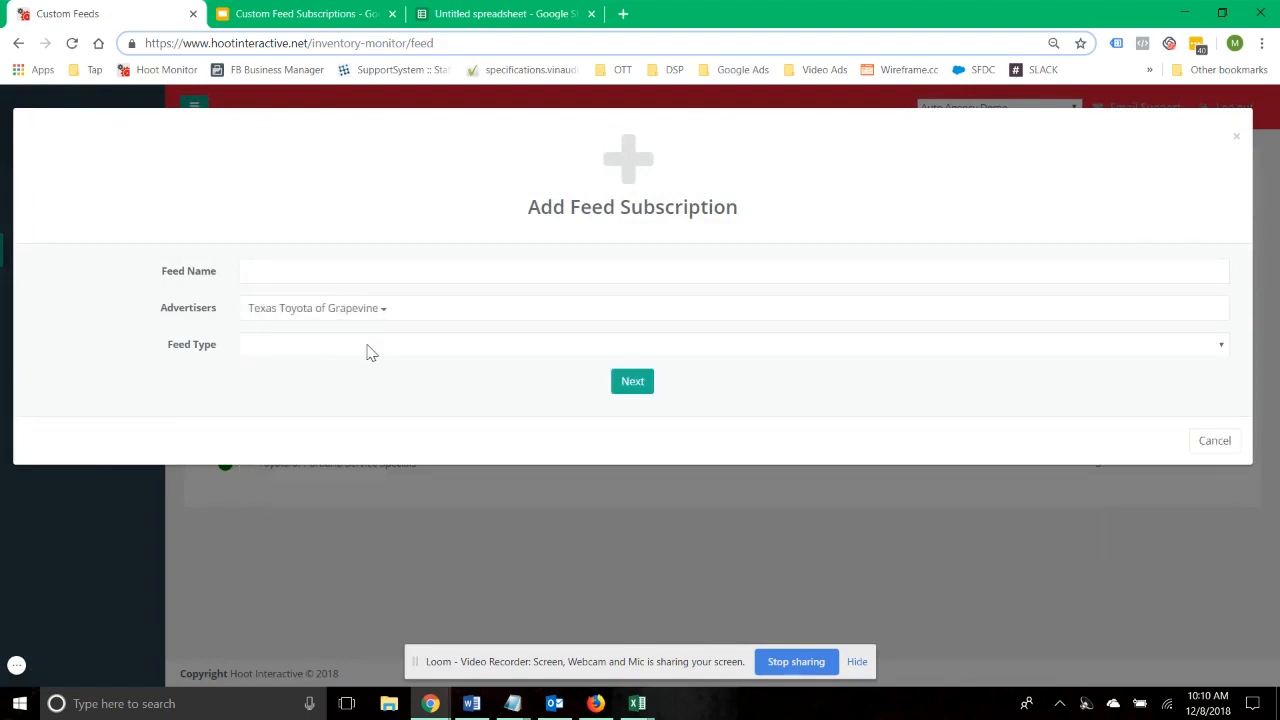
click(366, 349)
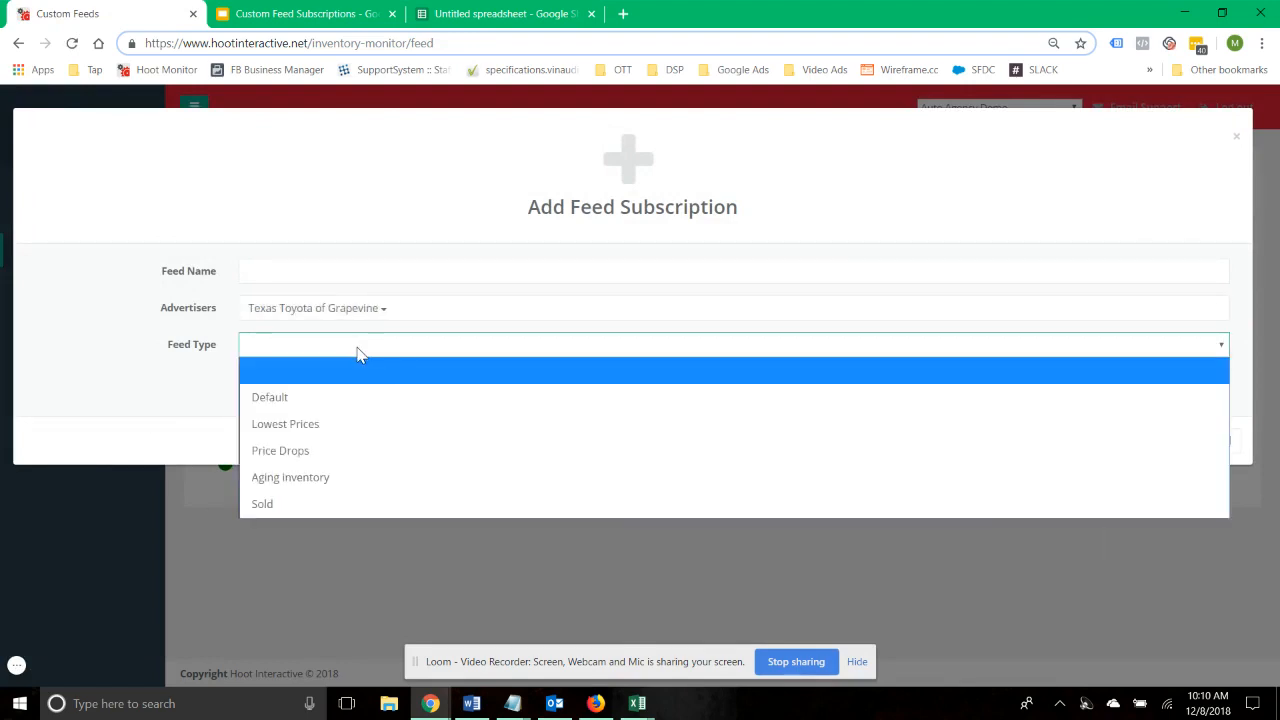
click(329, 401)
click(631, 384)
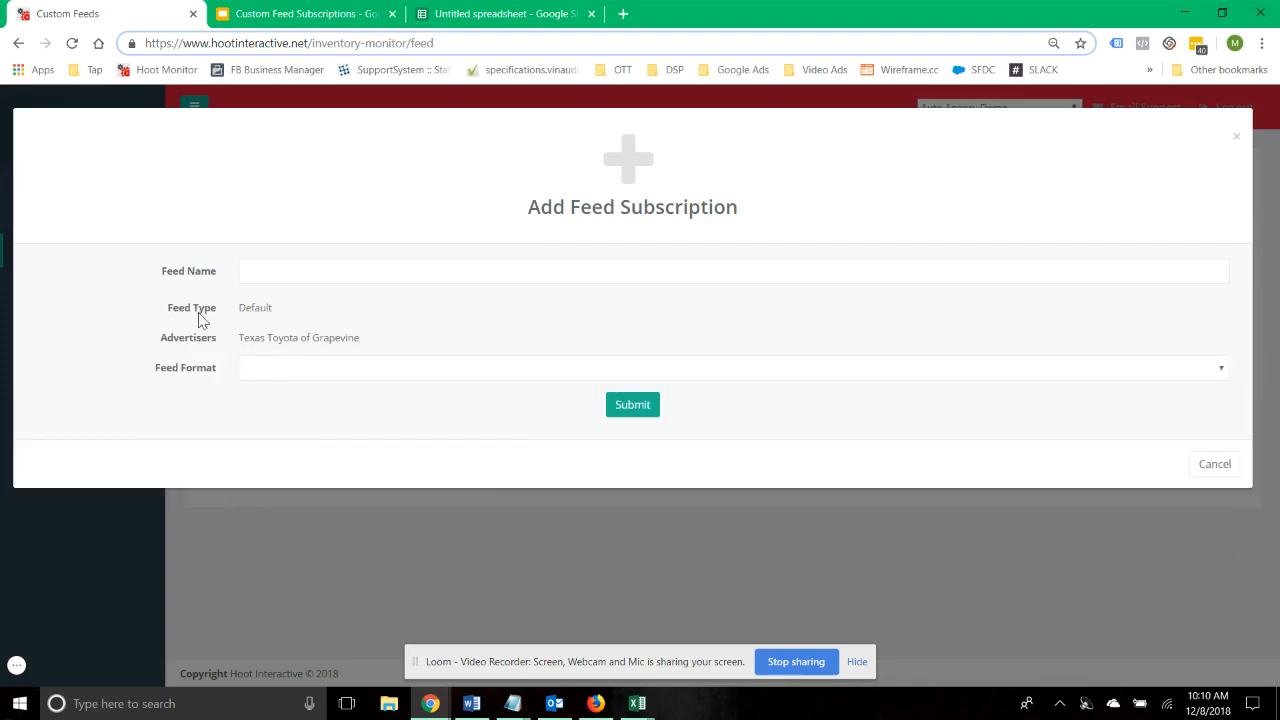
click(258, 368)
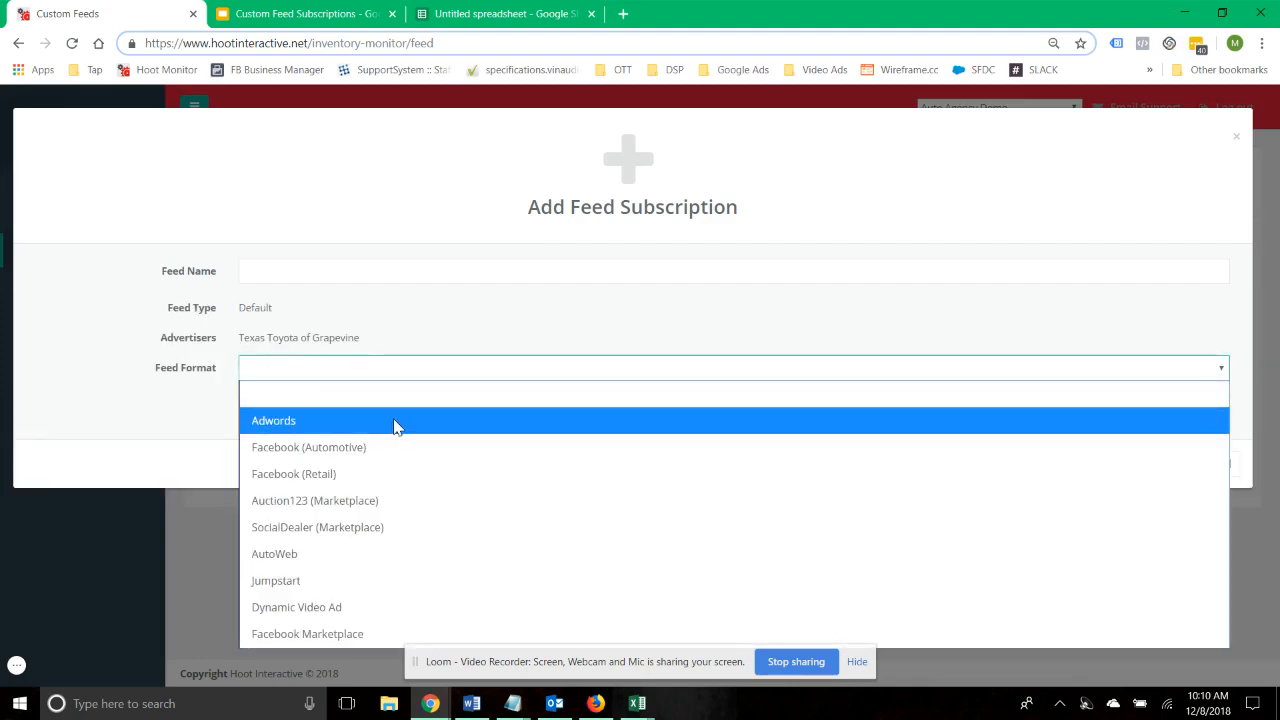